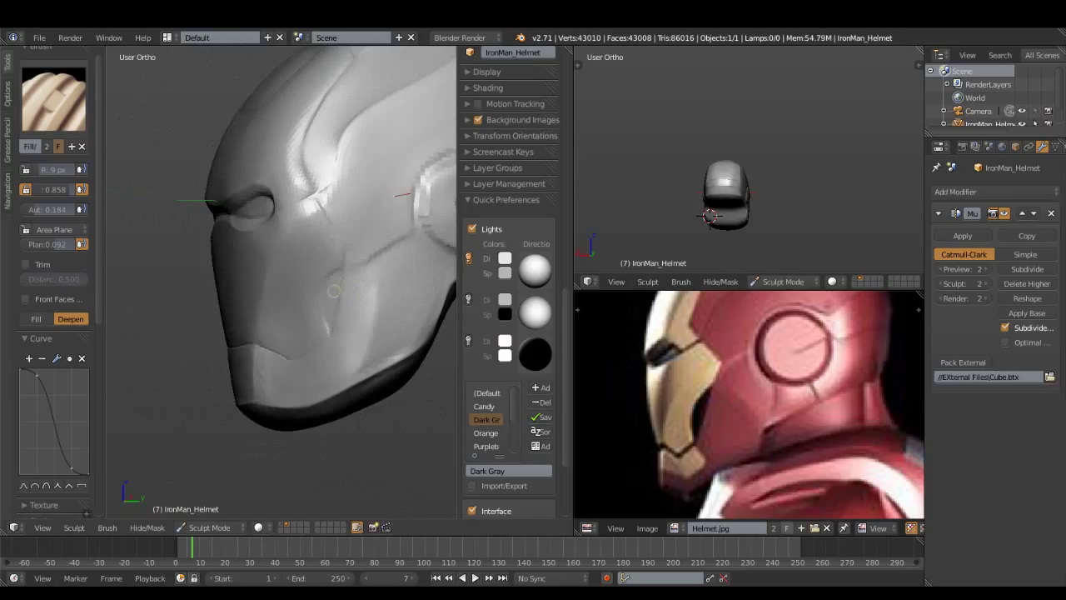
Orbit beside the ear disc and switch from Scrape to the Polish brush
{"action": "middle_click_drag", "start_coordinate": [308, 232], "coordinate": [283, 229]}
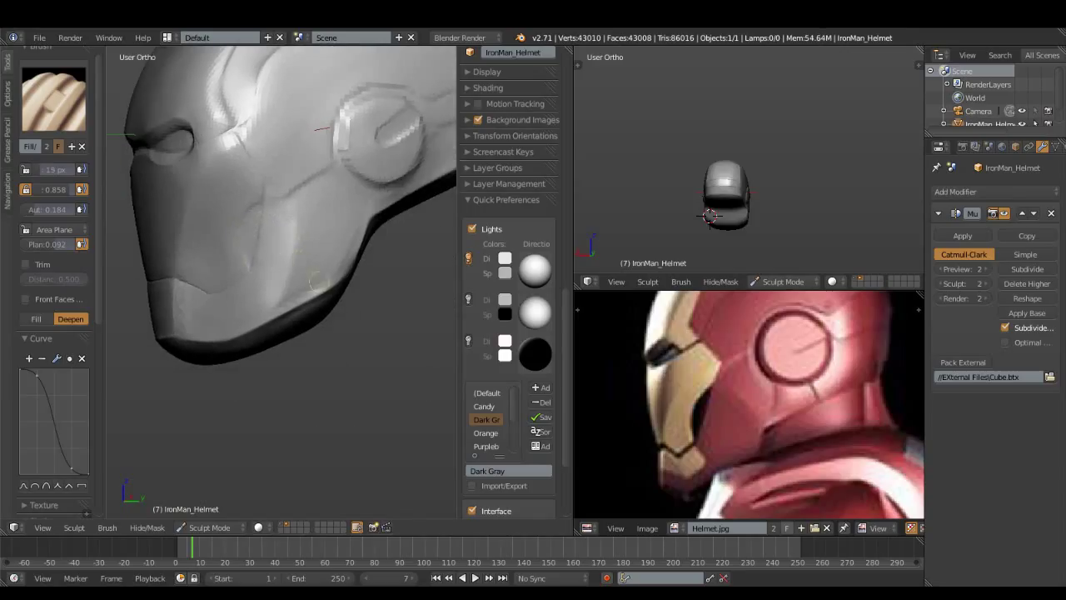
{"action": "left_click", "coordinate": [53, 98]}
{"action": "left_click", "coordinate": [374, 229]}
{"action": "left_click", "coordinate": [53, 98]}
{"action": "left_click", "coordinate": [370, 227]}
Polish the cheek from the ear disc toward the jaw with a 17 px brush
{"action": "key", "text": "f"}
{"action": "left_click", "coordinate": [350, 250]}
{"action": "key", "text": "f"}
{"action": "left_click", "coordinate": [350, 208]}
{"action": "left_click_drag", "start_coordinate": [388, 195], "coordinate": [308, 285]}
Flatten the cheek panel below the ear disc with a 25 px Flatten brush
{"action": "middle_click_drag", "start_coordinate": [333, 253], "coordinate": [298, 240]}
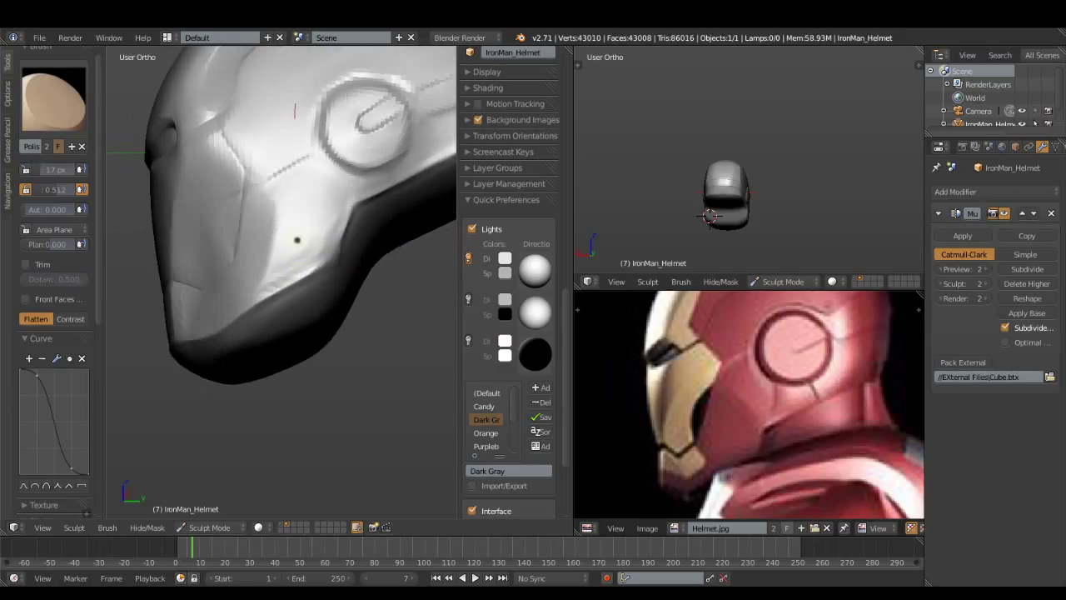
{"action": "key", "text": "f"}
{"action": "left_click", "coordinate": [322, 239]}
{"action": "left_click", "coordinate": [54, 98]}
{"action": "left_click", "coordinate": [369, 172]}
{"action": "left_click_drag", "start_coordinate": [333, 253], "coordinate": [328, 250]}
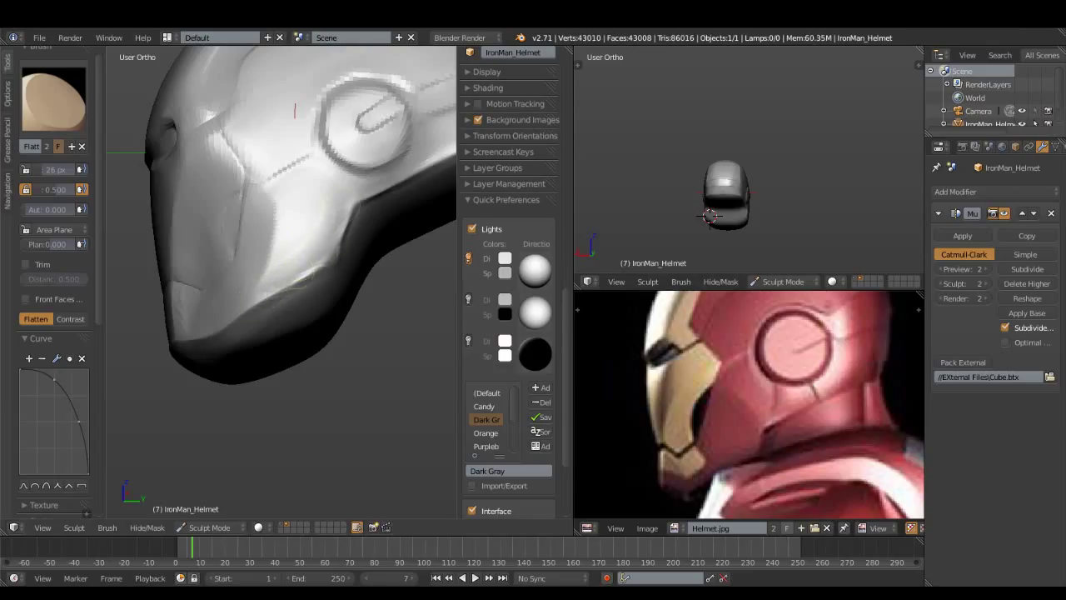
Turn the face toward the viewer and select the Smooth brush at 39 px
{"action": "middle_click_drag", "start_coordinate": [333, 253], "coordinate": [317, 237]}
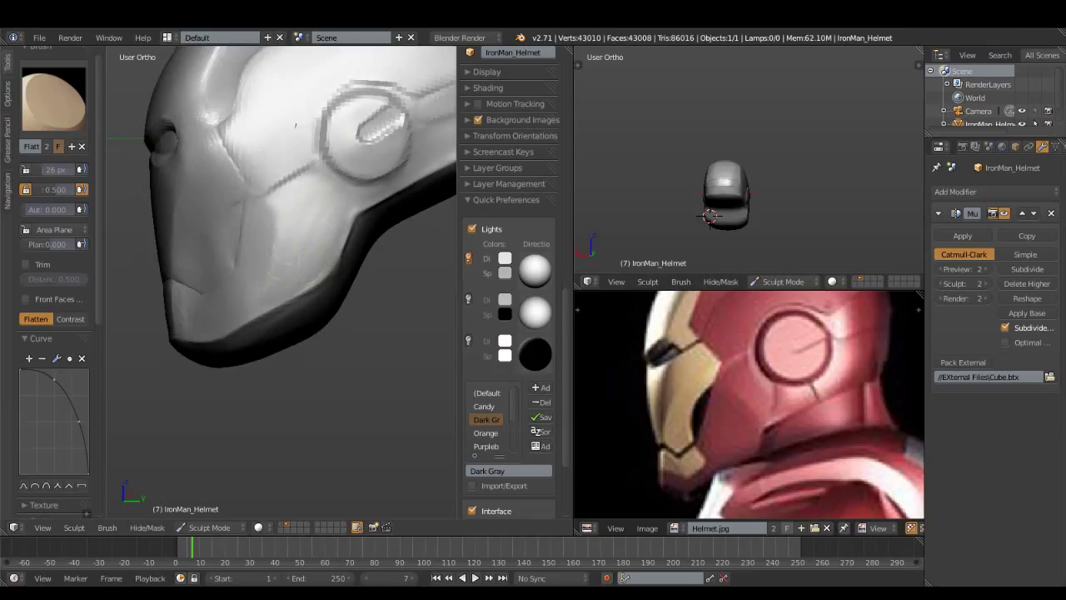
{"action": "left_click", "coordinate": [53, 98]}
{"action": "left_click", "coordinate": [46, 283]}
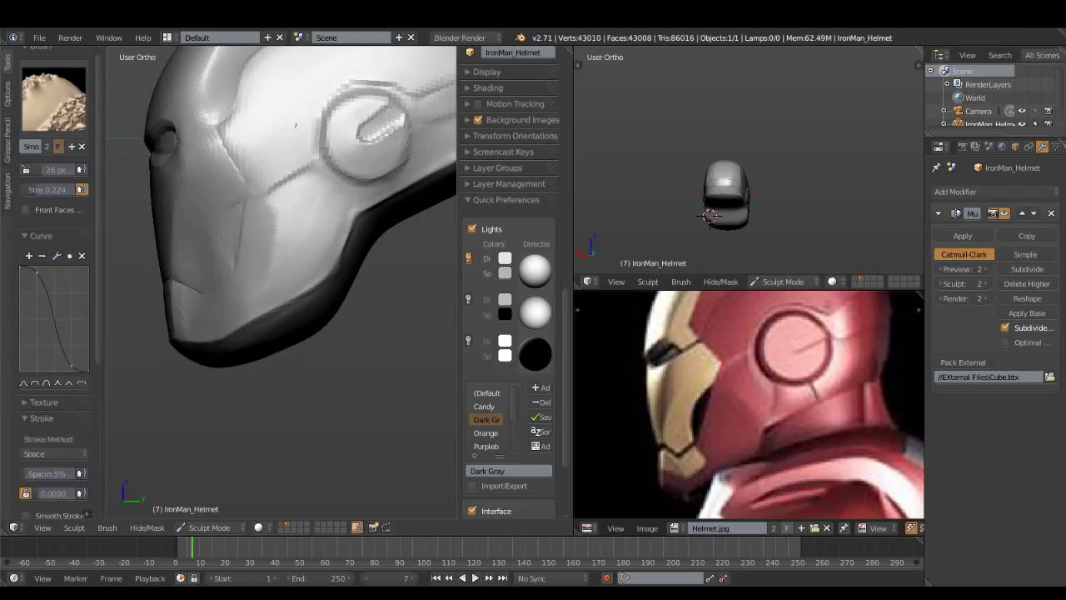
{"action": "key", "text": "f"}
{"action": "left_click", "coordinate": [344, 231]}
Switch to the Scrape brush at a 20 px radius on the cheek
{"action": "middle_click_drag", "start_coordinate": [295, 125], "coordinate": [267, 166]}
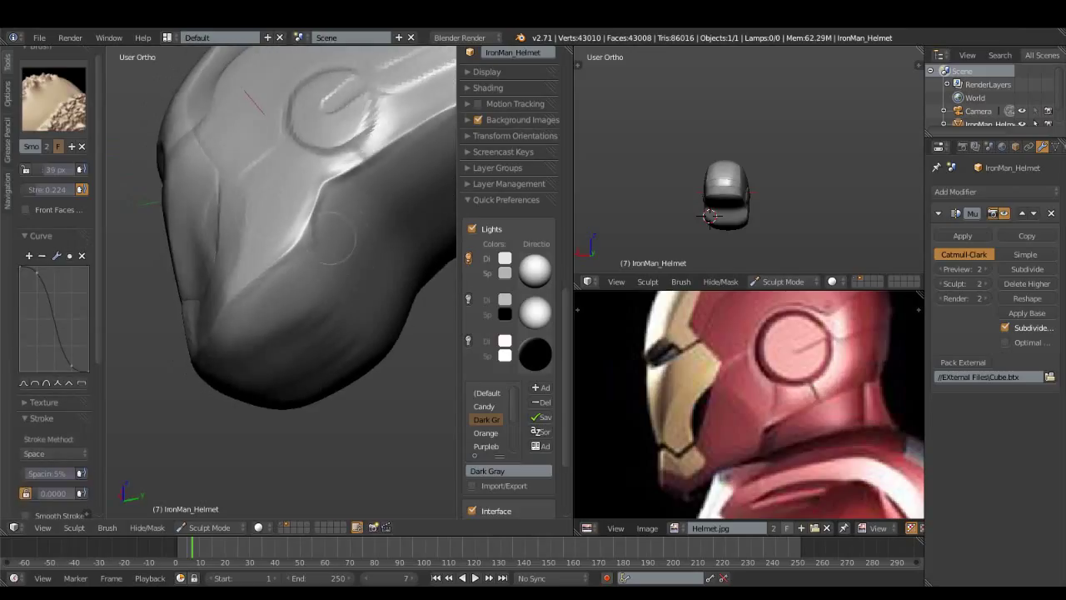
{"action": "left_click", "coordinate": [54, 98]}
{"action": "left_click", "coordinate": [362, 226]}
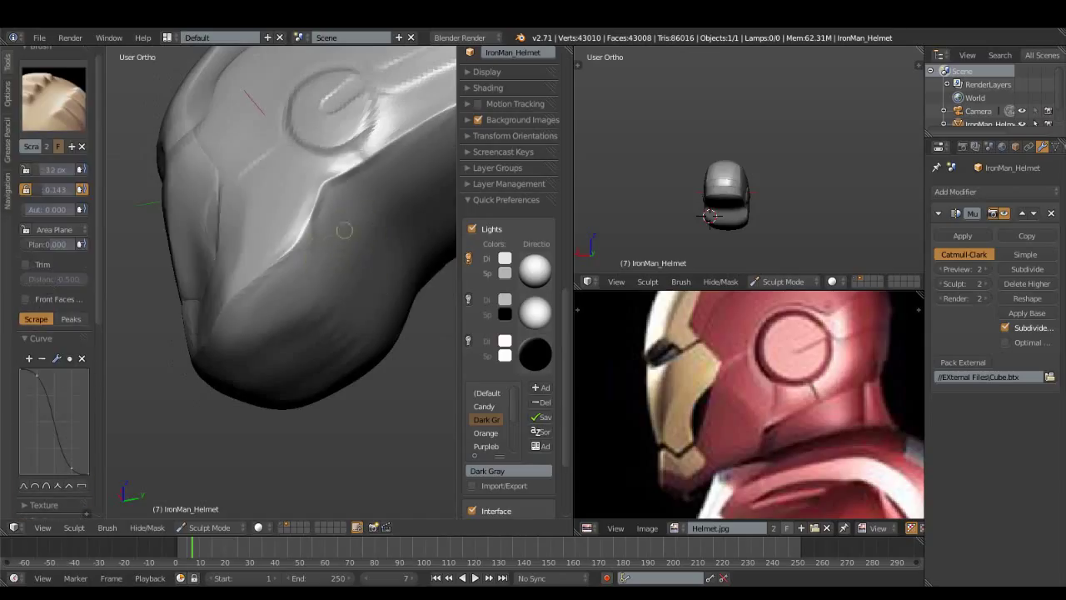
{"action": "middle_click_drag", "start_coordinate": [340, 226], "coordinate": [452, 159]}
{"action": "left_click", "coordinate": [314, 240]}
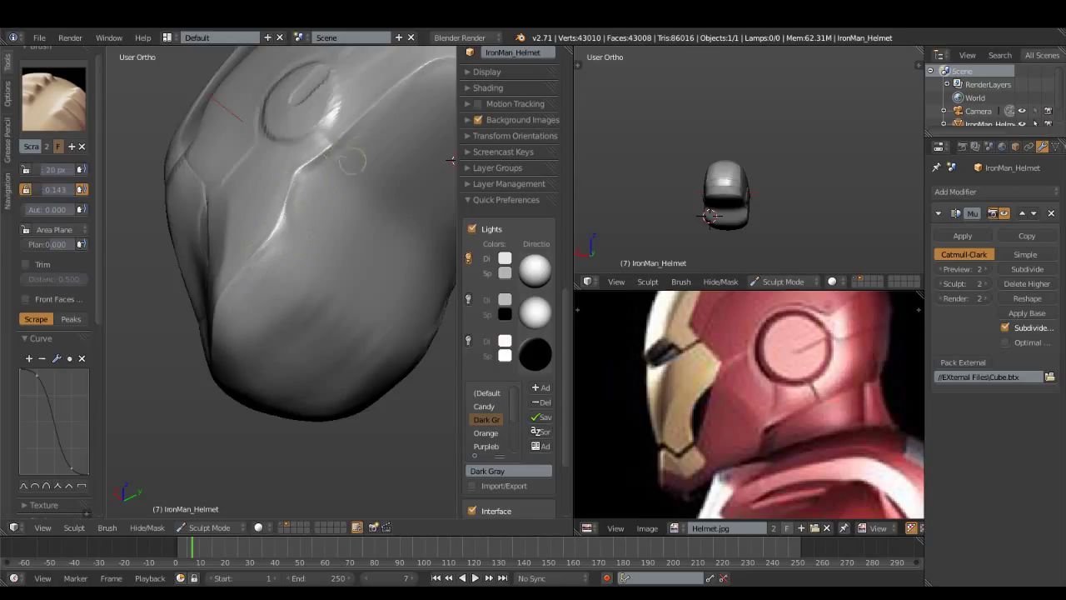
Go from Polish to the Flatten brush and review the ear disc and lower jaw
{"action": "middle_click_drag", "start_coordinate": [452, 159], "coordinate": [374, 166]}
{"action": "left_click", "coordinate": [53, 98]}
{"action": "left_click", "coordinate": [314, 227]}
{"action": "mouse_move", "coordinate": [315, 226]}
{"action": "middle_mouse_down"}
{"action": "mouse_move", "coordinate": [439, 153]}
{"action": "mouse_move", "coordinate": [310, 219]}
{"action": "mouse_move", "coordinate": [374, 121]}
{"action": "mouse_move", "coordinate": [321, 274]}
{"action": "mouse_move", "coordinate": [321, 212]}
{"action": "middle_mouse_up"}
{"action": "left_click", "coordinate": [53, 98]}
{"action": "left_click", "coordinate": [369, 174]}
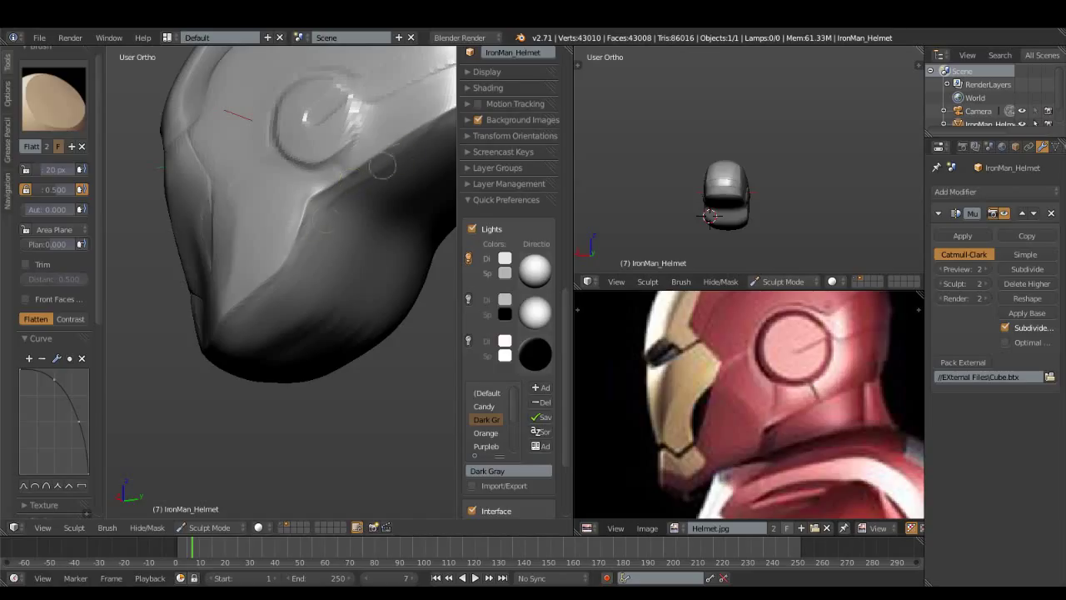
{"action": "middle_click_drag", "start_coordinate": [243, 323], "coordinate": [328, 279]}
{"action": "mouse_move", "coordinate": [309, 212]}
{"action": "middle_mouse_down"}
{"action": "mouse_move", "coordinate": [386, 258]}
{"action": "mouse_move", "coordinate": [439, 263]}
{"action": "mouse_move", "coordinate": [144, 179]}
{"action": "middle_mouse_up"}
Select the Crease brush with strength lowered to 0.245 and view the helmet side
{"action": "left_click", "coordinate": [54, 98]}
{"action": "left_click", "coordinate": [260, 175]}
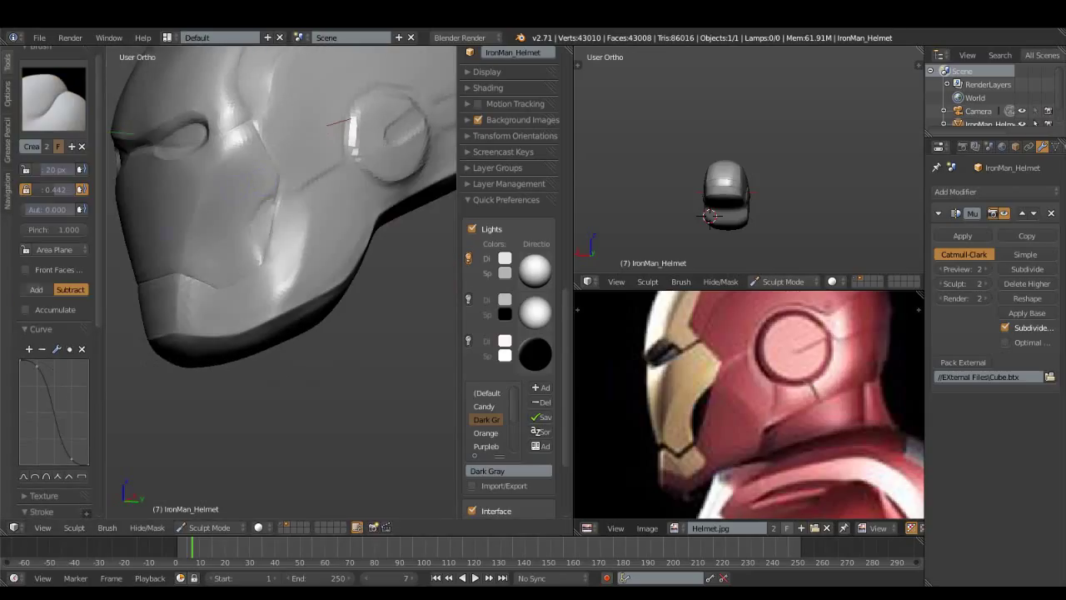
{"action": "left_click_drag", "start_coordinate": [55, 189], "coordinate": [34, 189]}
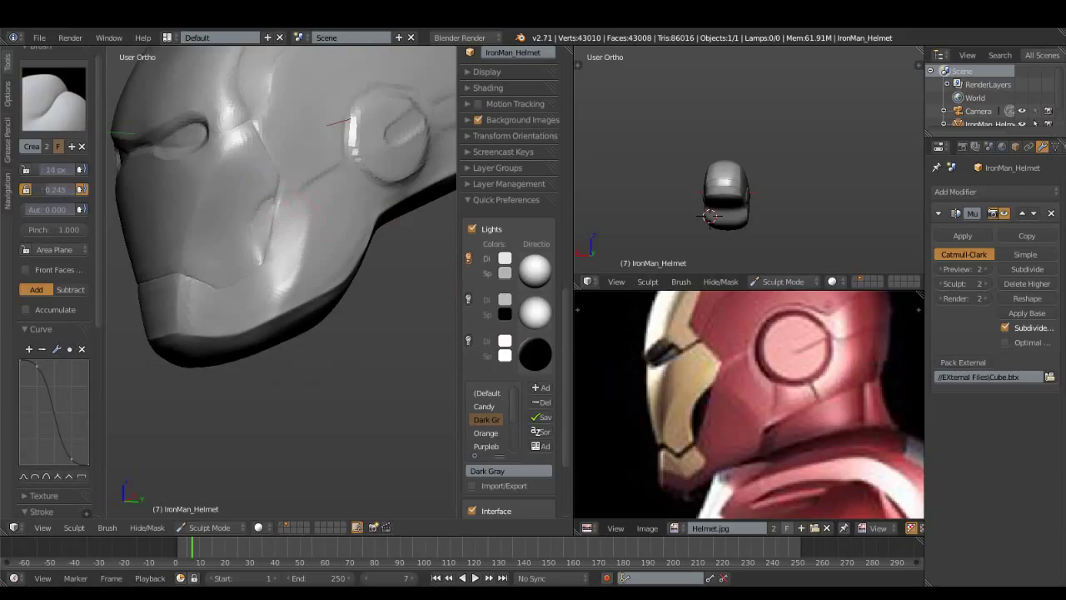
{"action": "middle_click_drag", "start_coordinate": [350, 124], "coordinate": [293, 125]}
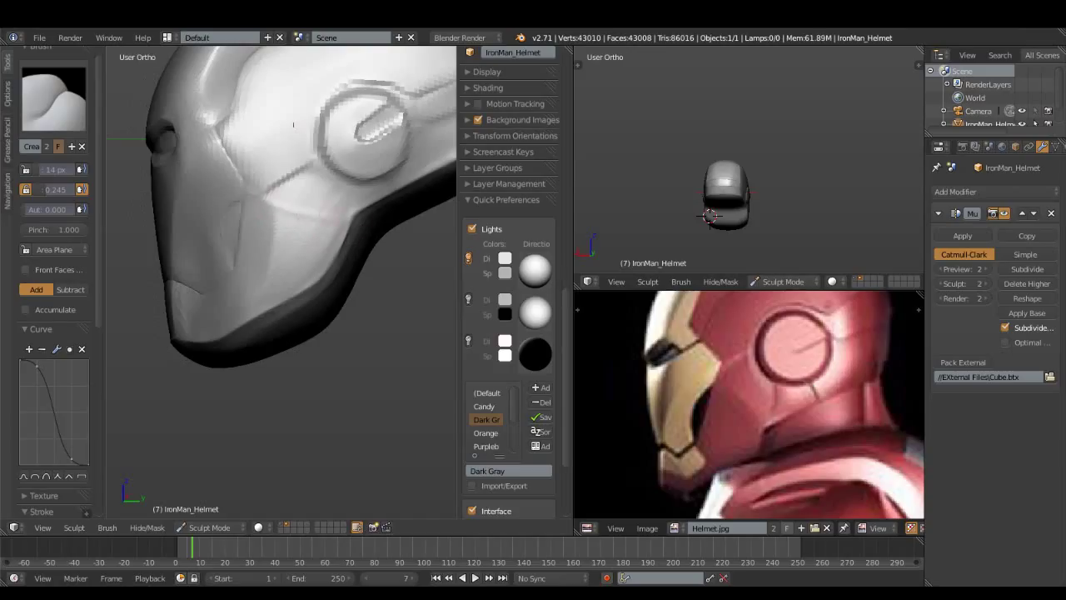
{"action": "mouse_move", "coordinate": [293, 125]}
{"action": "middle_mouse_down"}
{"action": "mouse_move", "coordinate": [265, 154]}
{"action": "mouse_move", "coordinate": [249, 134]}
{"action": "middle_mouse_up"}
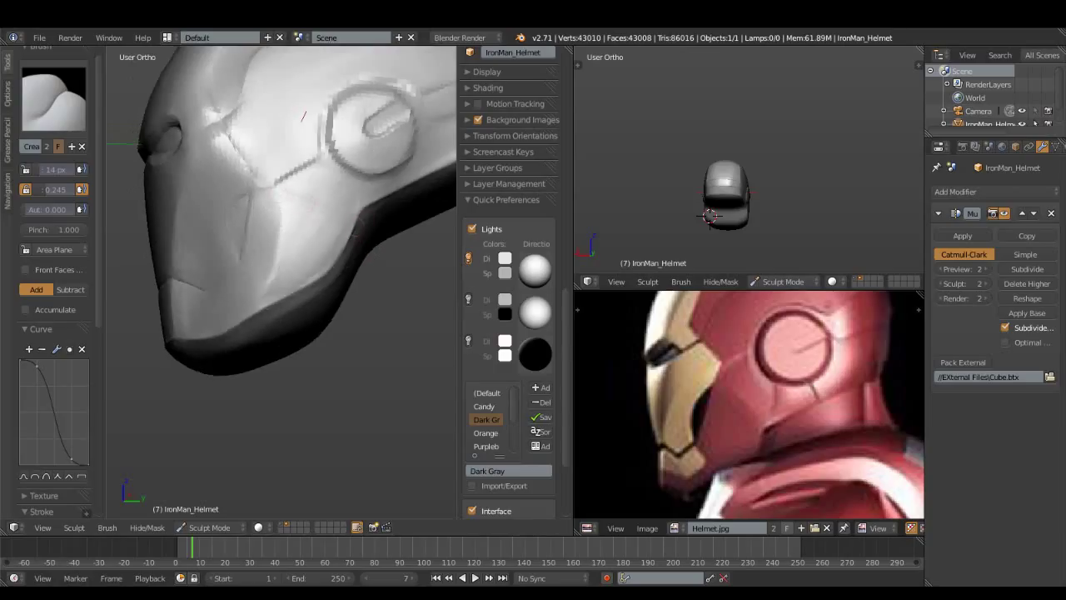
Deepen two spots along the cheek panel line with the Fill/Deepen brush
{"action": "left_click", "coordinate": [53, 99]}
{"action": "left_click", "coordinate": [314, 173]}
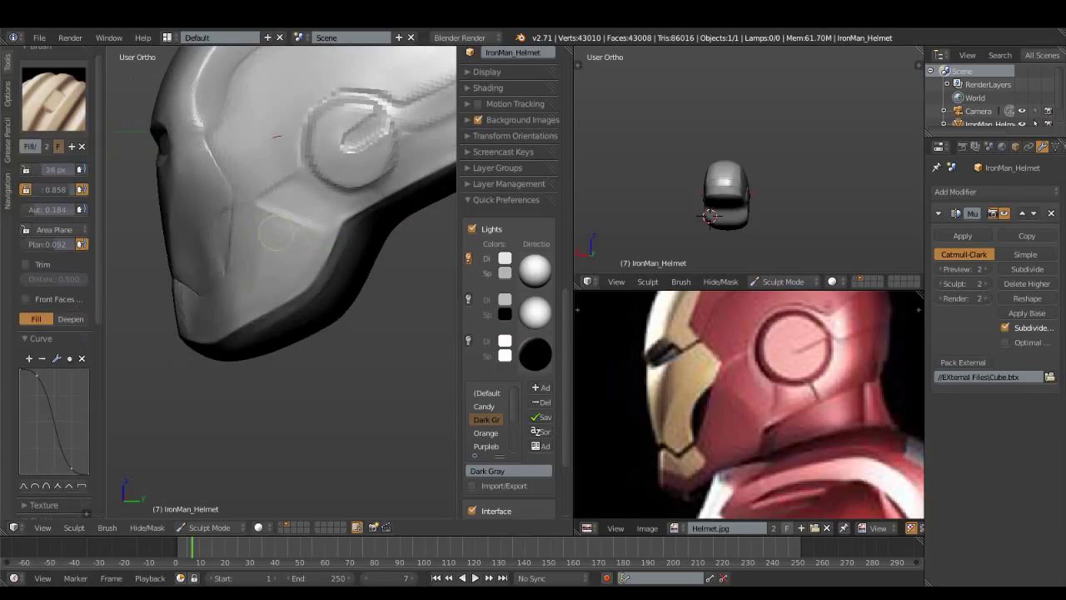
{"action": "middle_click_drag", "start_coordinate": [260, 231], "coordinate": [279, 212]}
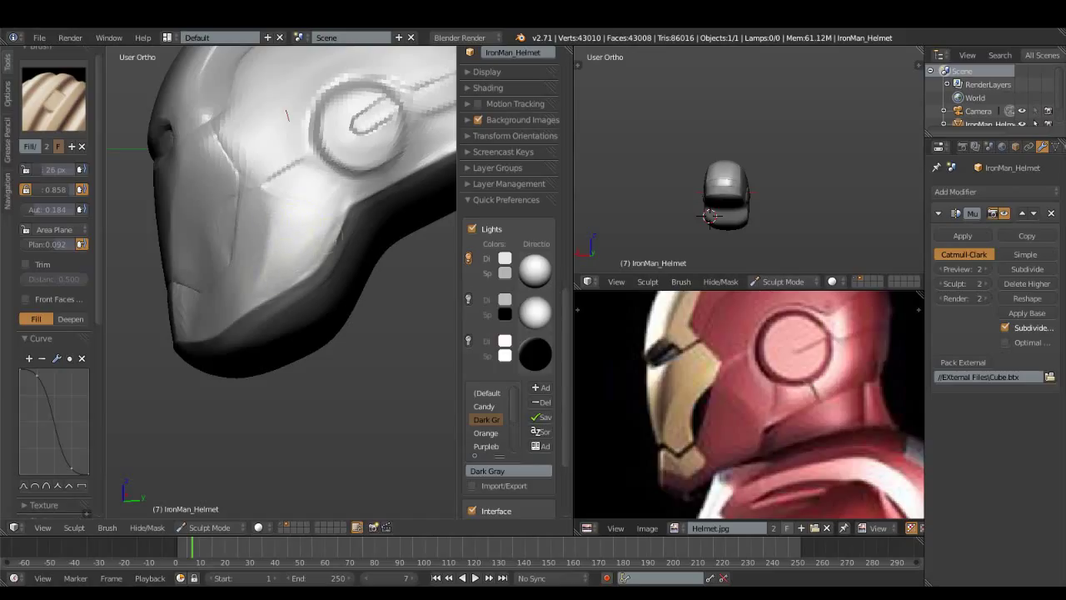
{"action": "middle_click_drag", "start_coordinate": [242, 317], "coordinate": [274, 261]}
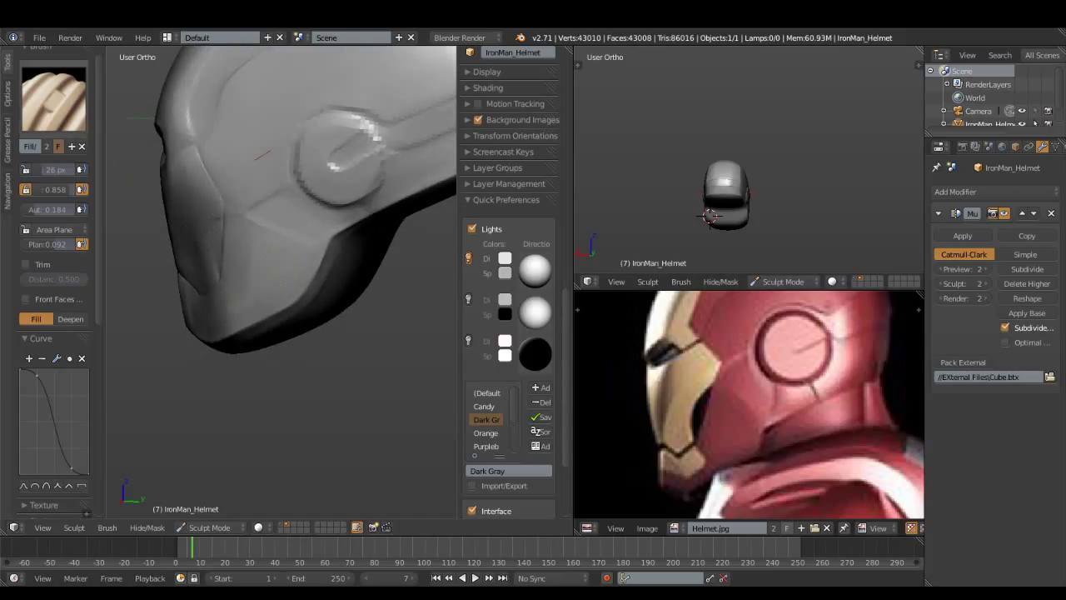
{"action": "key", "text": "f"}
{"action": "left_click", "coordinate": [287, 206]}
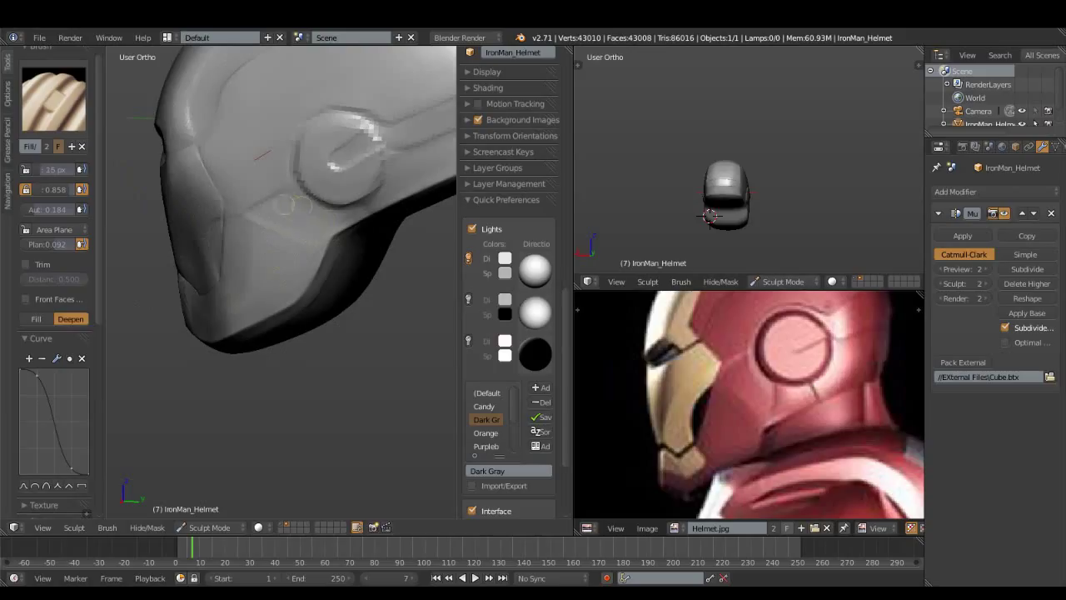
{"action": "left_click", "coordinate": [266, 215]}
{"action": "left_click", "coordinate": [283, 218]}
Set the Fill/Deepen brush back to Fill and enlarge it to 26 px
{"action": "middle_click_drag", "start_coordinate": [307, 220], "coordinate": [287, 175]}
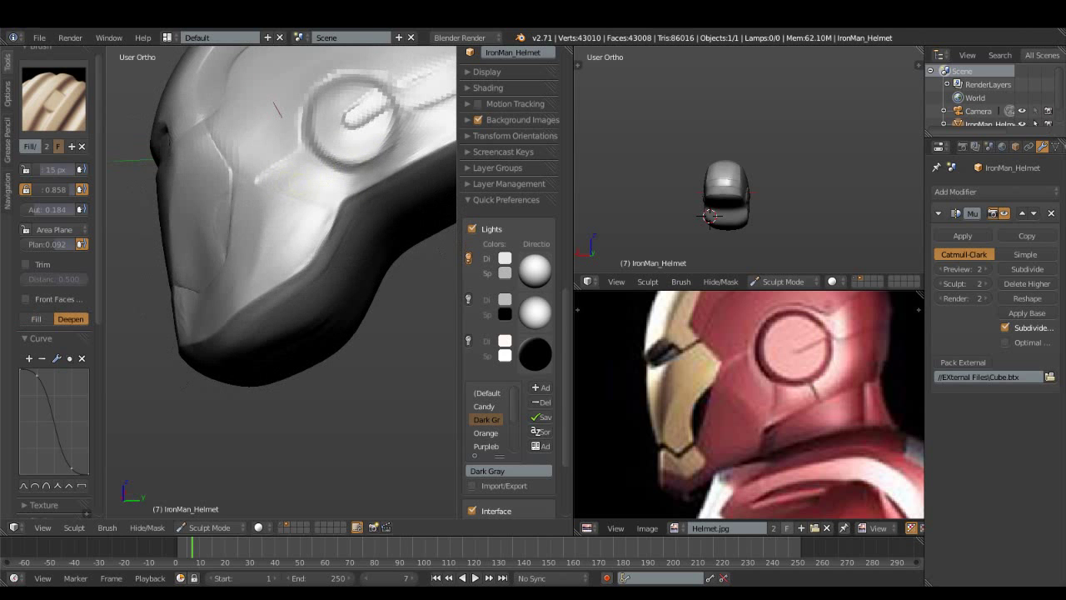
{"action": "middle_click_drag", "start_coordinate": [348, 279], "coordinate": [348, 279]}
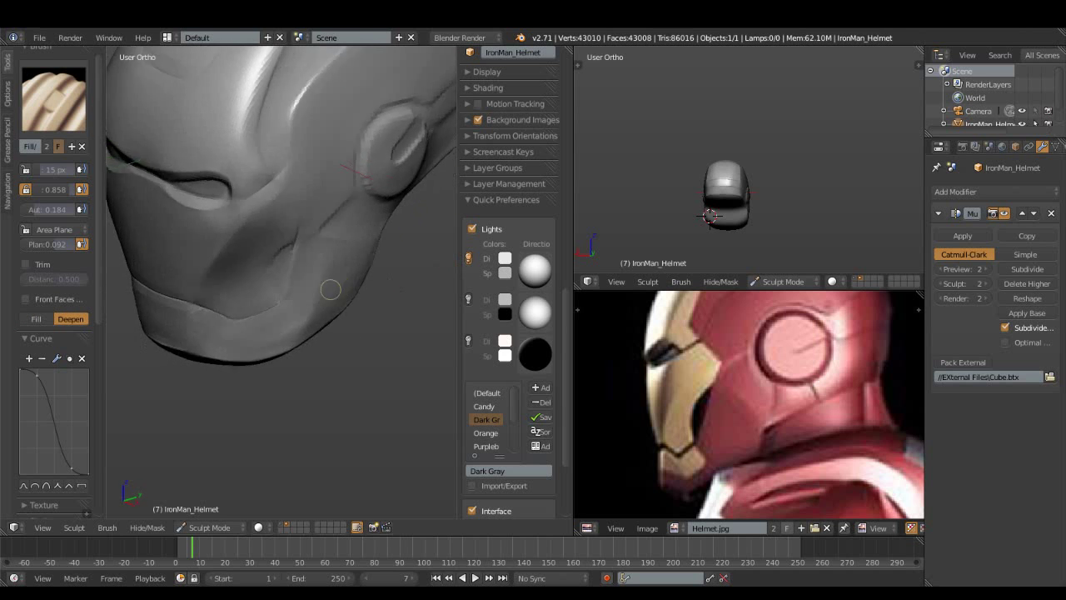
{"action": "left_click", "coordinate": [36, 318]}
{"action": "mouse_move", "coordinate": [352, 267]}
{"action": "middle_mouse_down"}
{"action": "mouse_move", "coordinate": [336, 282]}
{"action": "mouse_move", "coordinate": [283, 283]}
{"action": "middle_mouse_up"}
{"action": "key", "text": "f"}
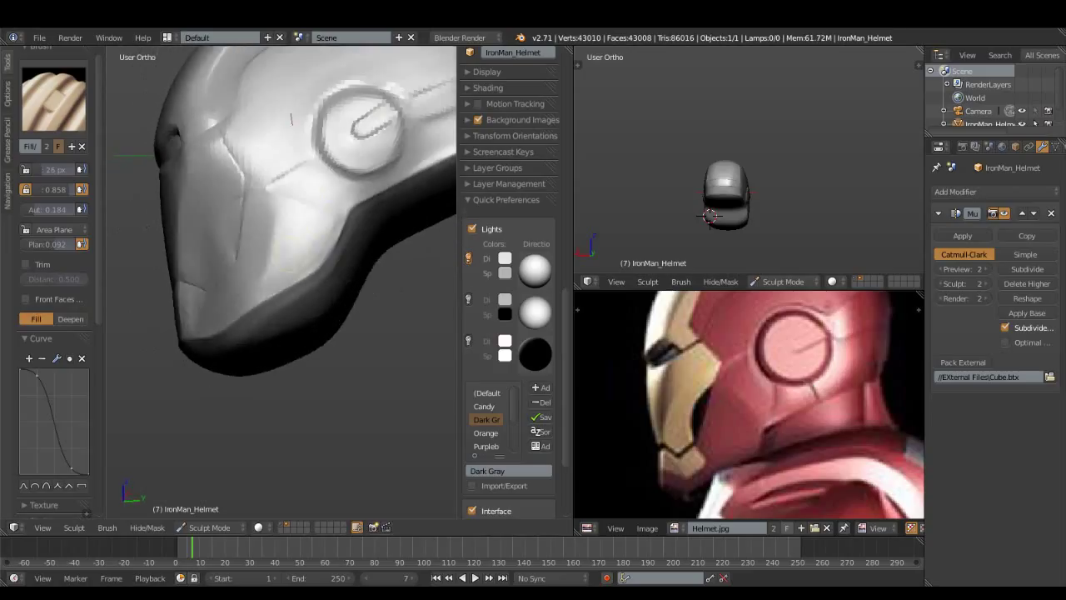
{"action": "middle_click_drag", "start_coordinate": [291, 119], "coordinate": [275, 125]}
{"action": "left_click", "coordinate": [53, 98]}
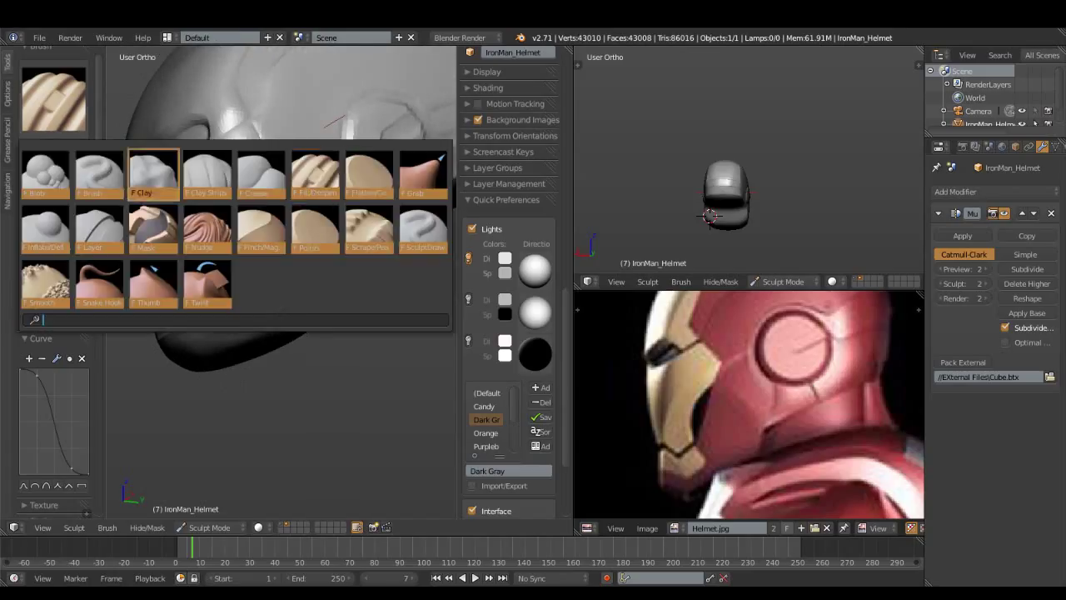
Switch from Flatten to the Pinch brush and orbit around the ear disc into side orthographic view
{"action": "left_click", "coordinate": [379, 171]}
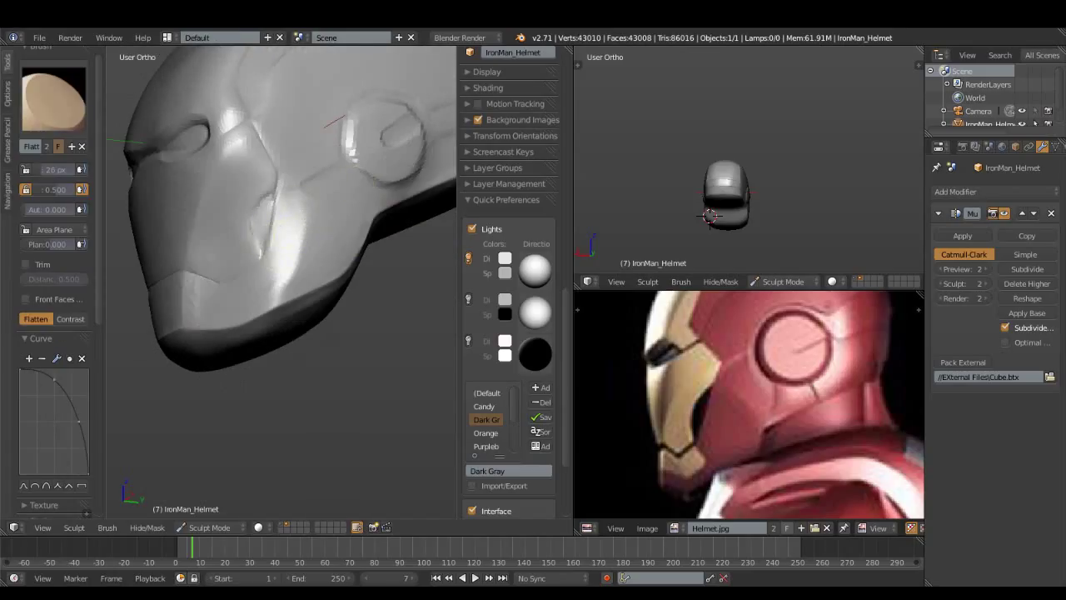
{"action": "left_click", "coordinate": [53, 98]}
{"action": "left_click", "coordinate": [280, 231]}
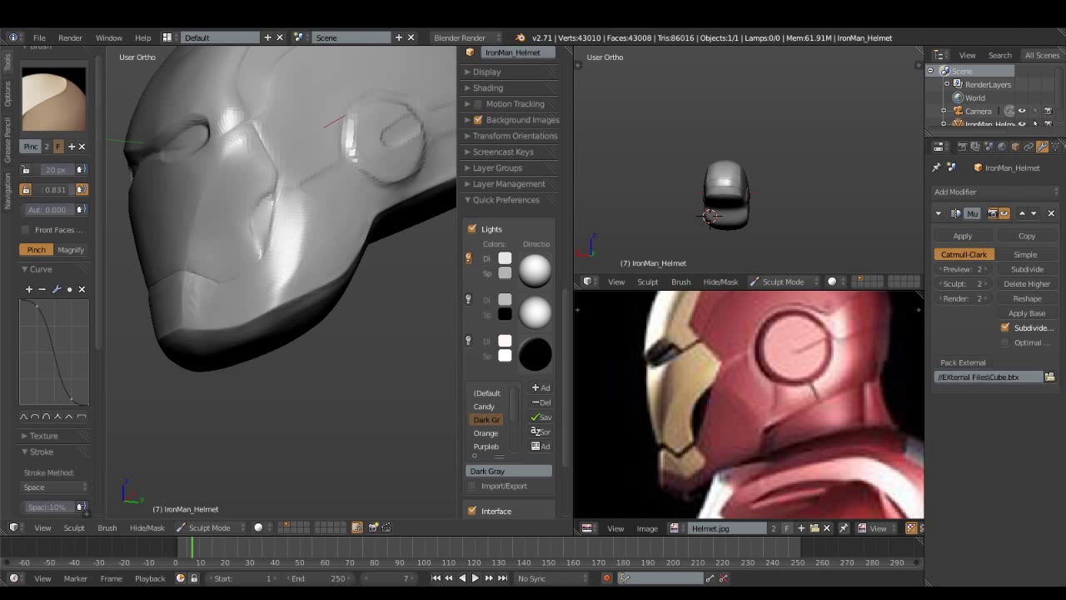
{"action": "middle_click_drag", "start_coordinate": [283, 208], "coordinate": [175, 200]}
{"action": "mouse_move", "coordinate": [296, 157]}
{"action": "middle_mouse_down"}
{"action": "mouse_move", "coordinate": [367, 179]}
{"action": "mouse_move", "coordinate": [345, 204]}
{"action": "mouse_move", "coordinate": [367, 209]}
{"action": "mouse_move", "coordinate": [283, 250]}
{"action": "mouse_move", "coordinate": [237, 304]}
{"action": "mouse_move", "coordinate": [261, 222]}
{"action": "middle_mouse_up"}
{"action": "key", "text": "KP_3"}
Compare the helmet with the front reference drawing in front orthographic view
{"action": "key", "text": "KP_1"}
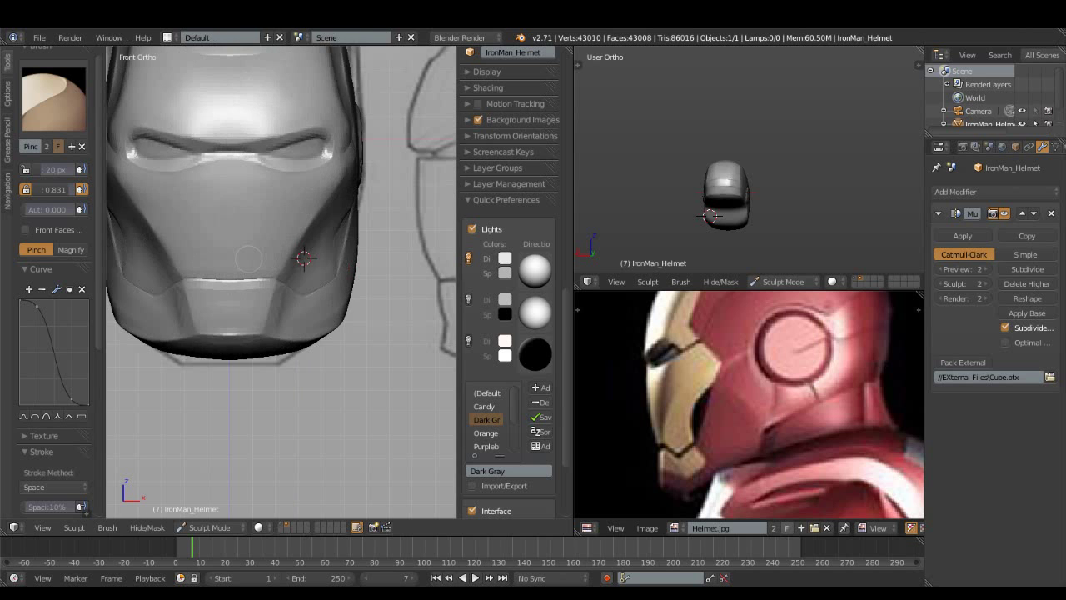
{"action": "scroll", "coordinate": [350, 408], "scroll_direction": "down", "scroll_amount": 2}
{"action": "scroll", "coordinate": [349, 408], "scroll_direction": "down", "scroll_amount": 2}
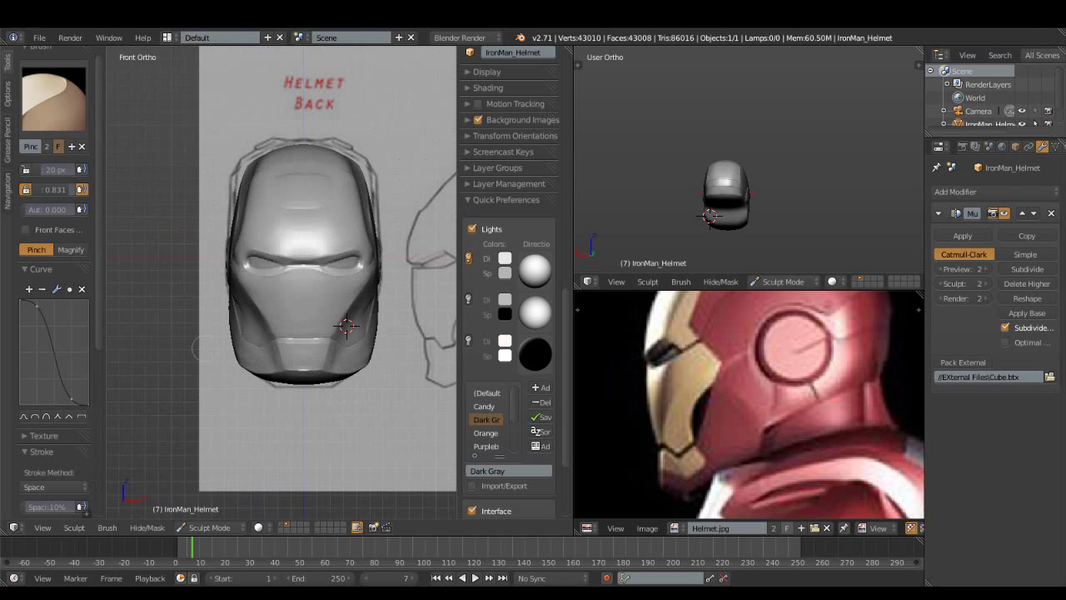
{"action": "scroll", "coordinate": [283, 283], "scroll_direction": "up", "scroll_amount": 2}
{"action": "scroll", "coordinate": [284, 283], "scroll_direction": "up", "scroll_amount": 2}
{"action": "mouse_move", "coordinate": [283, 283]}
{"action": "middle_mouse_down"}
{"action": "mouse_move", "coordinate": [308, 265]}
{"action": "mouse_move", "coordinate": [324, 330]}
{"action": "middle_mouse_up"}
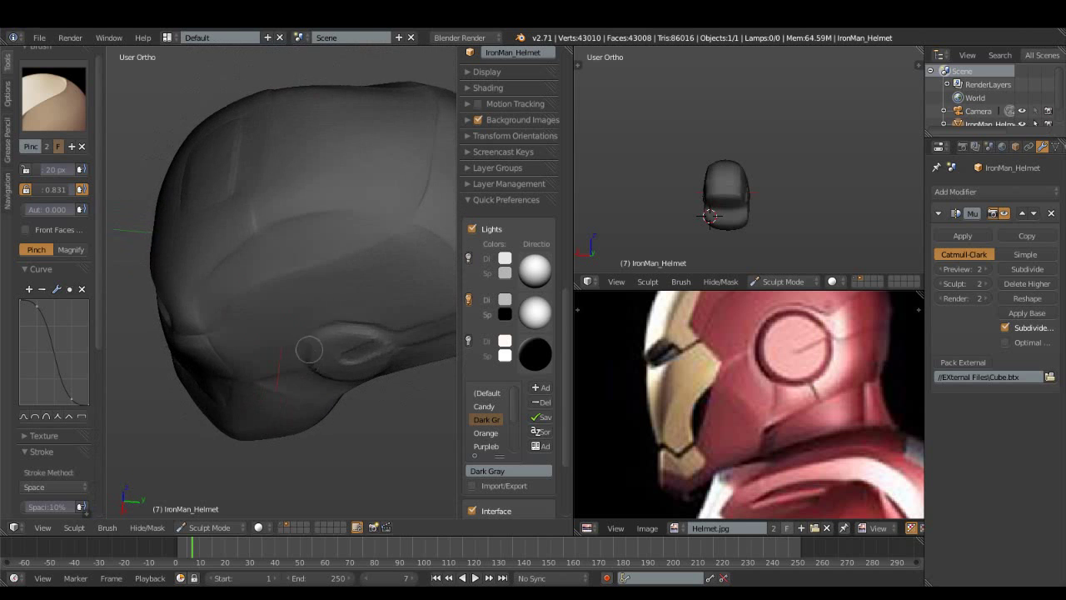
Select the Flatten brush and orbit to a closer side view of the helmet
{"action": "left_click", "coordinate": [54, 98]}
{"action": "left_click", "coordinate": [369, 176]}
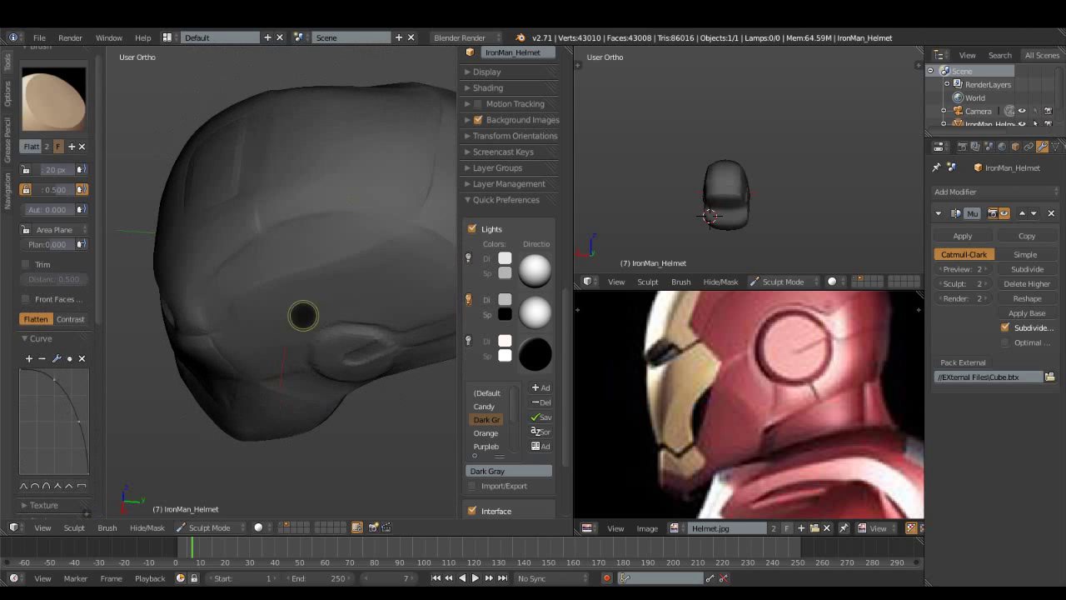
{"action": "mouse_move", "coordinate": [295, 319]}
{"action": "middle_mouse_down"}
{"action": "mouse_move", "coordinate": [292, 257]}
{"action": "mouse_move", "coordinate": [328, 200]}
{"action": "mouse_move", "coordinate": [283, 263]}
{"action": "mouse_move", "coordinate": [261, 190]}
{"action": "mouse_move", "coordinate": [335, 238]}
{"action": "mouse_move", "coordinate": [319, 228]}
{"action": "mouse_move", "coordinate": [423, 155]}
{"action": "mouse_move", "coordinate": [247, 91]}
{"action": "mouse_move", "coordinate": [129, 172]}
{"action": "mouse_move", "coordinate": [257, 209]}
{"action": "middle_mouse_up"}
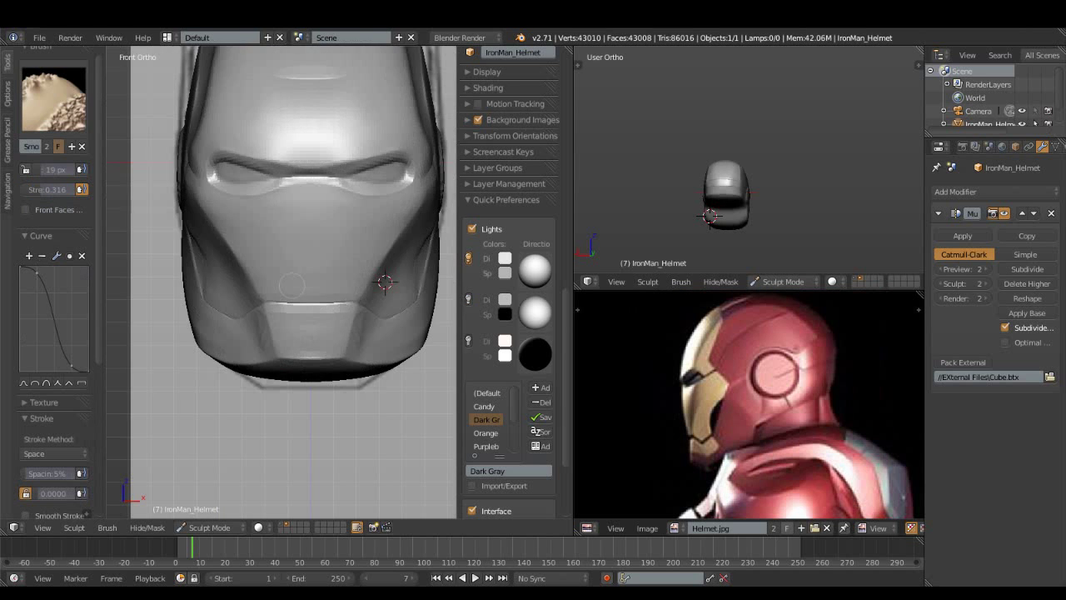
Pick the Crease brush at a 22 px radius from a side view
{"action": "middle_click_drag", "start_coordinate": [283, 249], "coordinate": [167, 208]}
{"action": "left_click", "coordinate": [53, 99]}
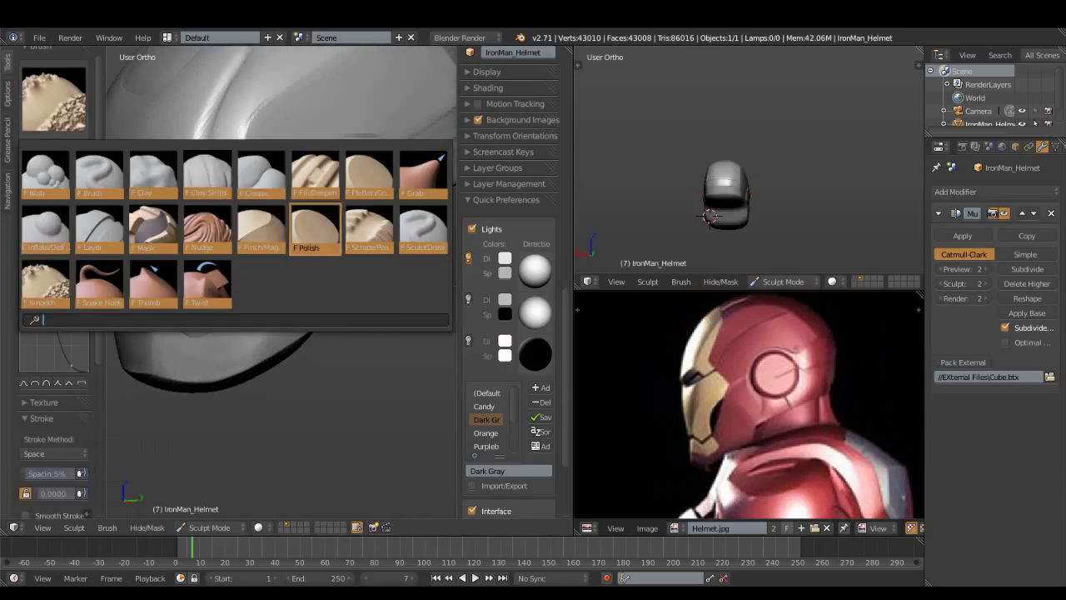
{"action": "left_click", "coordinate": [261, 174]}
{"action": "scroll", "coordinate": [274, 262], "scroll_direction": "up", "scroll_amount": 2}
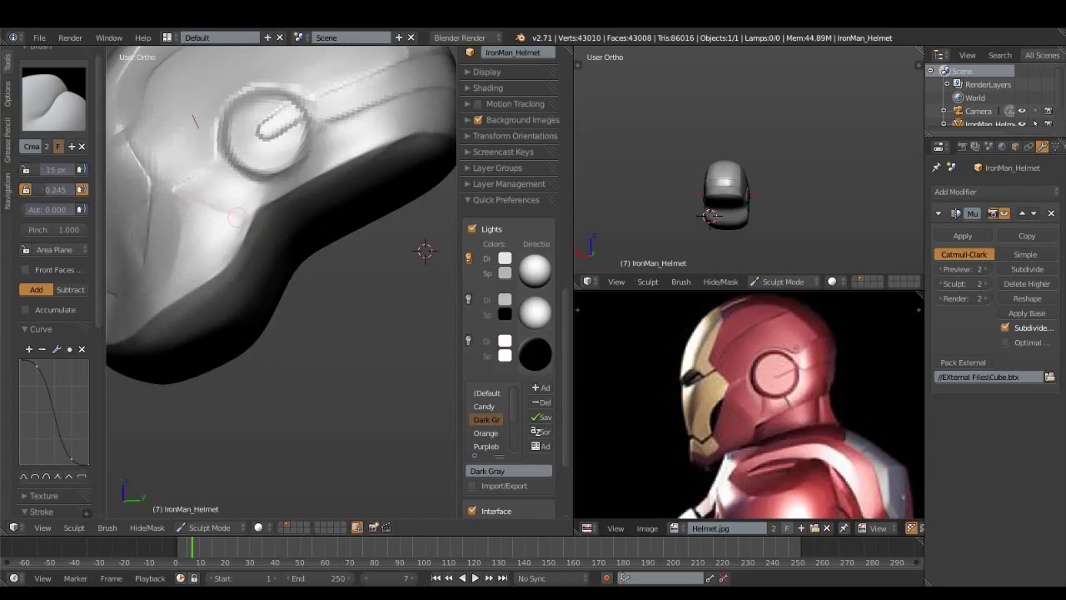
{"action": "key", "text": "f"}
{"action": "left_click", "coordinate": [212, 214]}
{"action": "middle_click_drag", "start_coordinate": [237, 218], "coordinate": [192, 233]}
Switch to the Fill/Deepen brush in Fill mode, zoomed in on the ear disc
{"action": "left_click", "coordinate": [53, 98]}
{"action": "left_click", "coordinate": [172, 273]}
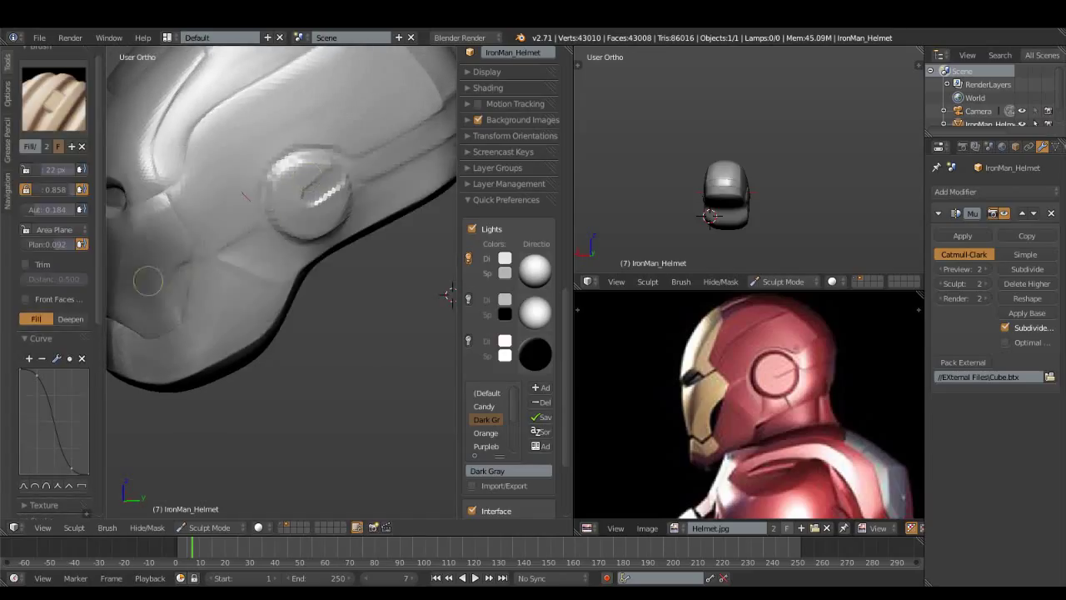
{"action": "middle_click_drag", "start_coordinate": [449, 294], "coordinate": [422, 271]}
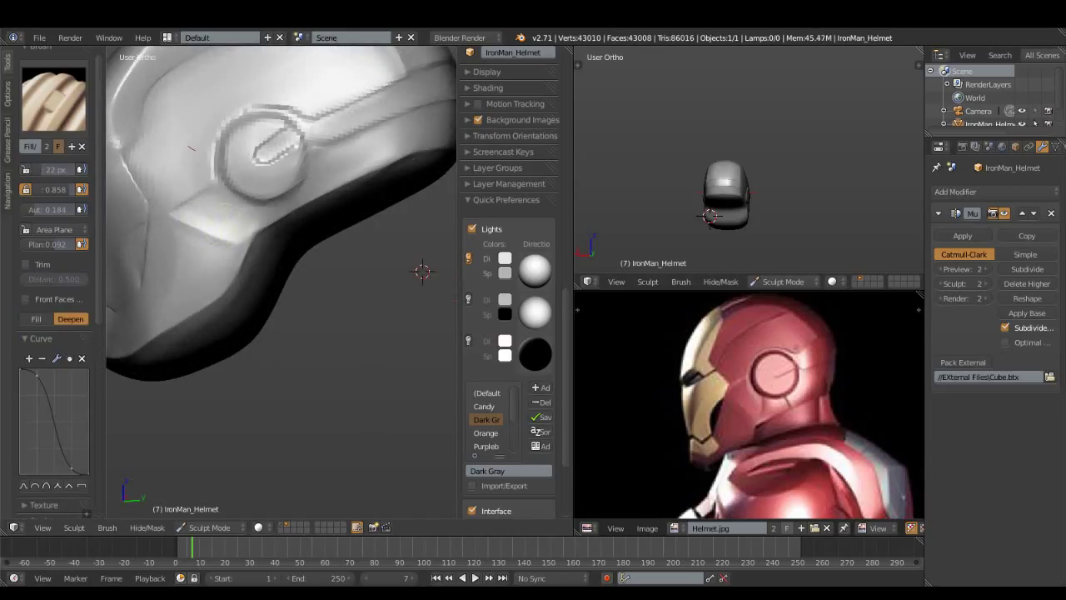
{"action": "mouse_move", "coordinate": [423, 271]}
{"action": "middle_mouse_down"}
{"action": "mouse_move", "coordinate": [440, 240]}
{"action": "mouse_move", "coordinate": [431, 262]}
{"action": "middle_mouse_up"}
{"action": "left_click", "coordinate": [53, 98]}
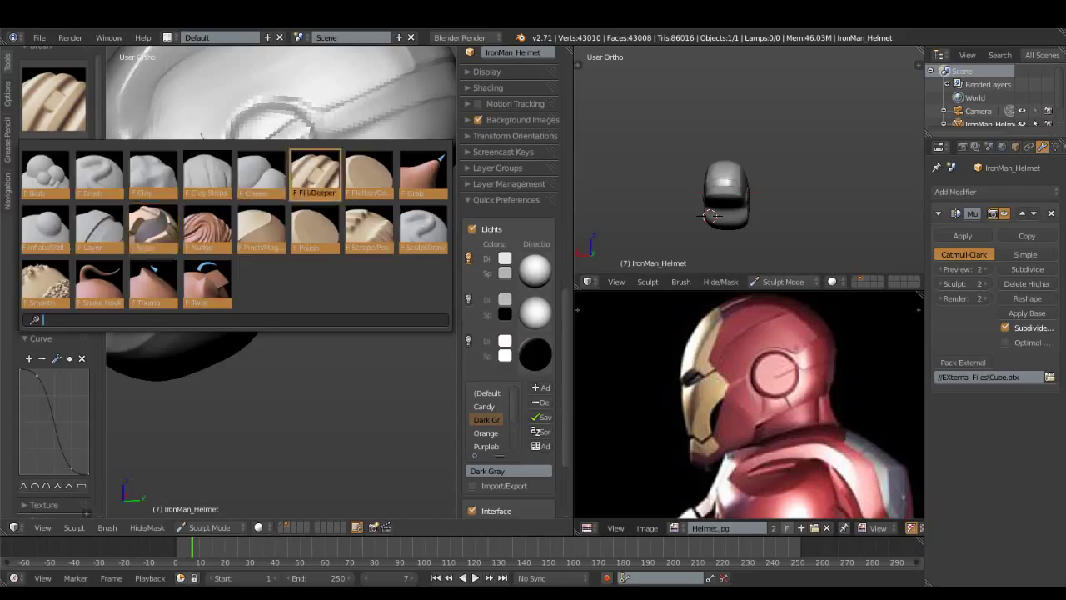
{"action": "key", "text": "Escape"}
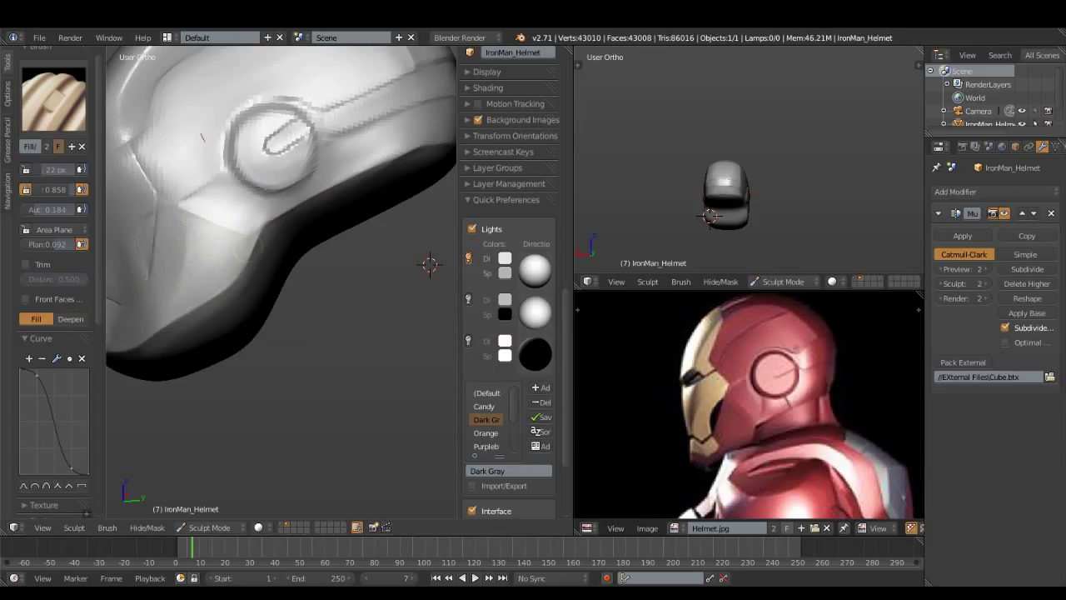
Switch to the Scrape brush and orbit around the ear disc to the helmet front
{"action": "middle_click_drag", "start_coordinate": [256, 249], "coordinate": [275, 241]}
{"action": "left_click", "coordinate": [53, 98]}
{"action": "left_click", "coordinate": [305, 238]}
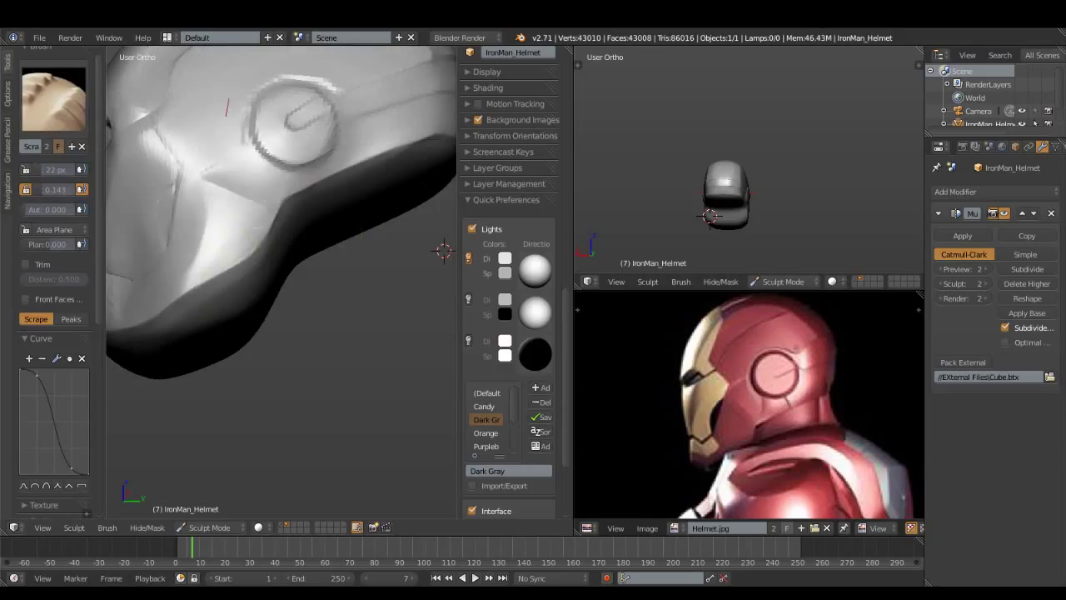
{"action": "middle_click_drag", "start_coordinate": [227, 109], "coordinate": [186, 162]}
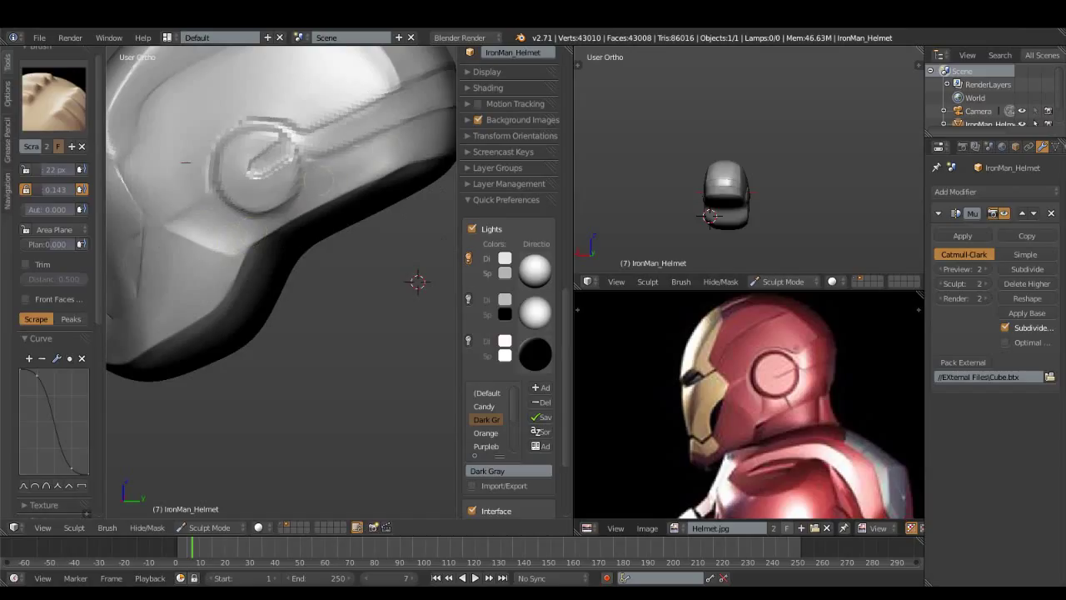
{"action": "mouse_move", "coordinate": [418, 144]}
{"action": "middle_mouse_down"}
{"action": "mouse_move", "coordinate": [237, 185]}
{"action": "mouse_move", "coordinate": [391, 244]}
{"action": "mouse_move", "coordinate": [333, 212]}
{"action": "middle_mouse_up"}
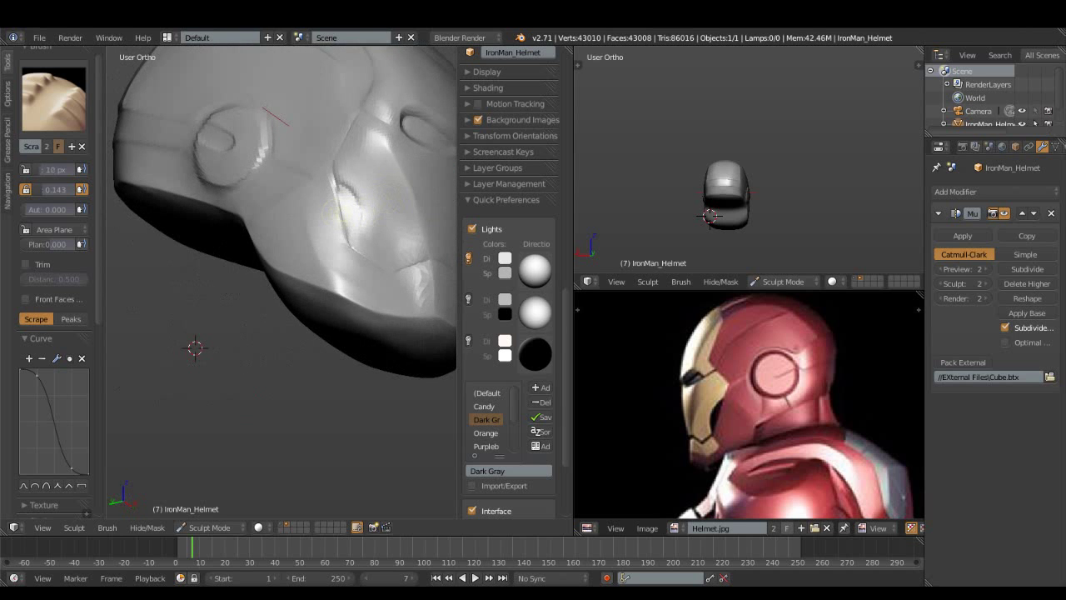
Set up the Layer brush with a rounded falloff in Subtract mode
{"action": "left_click", "coordinate": [53, 99]}
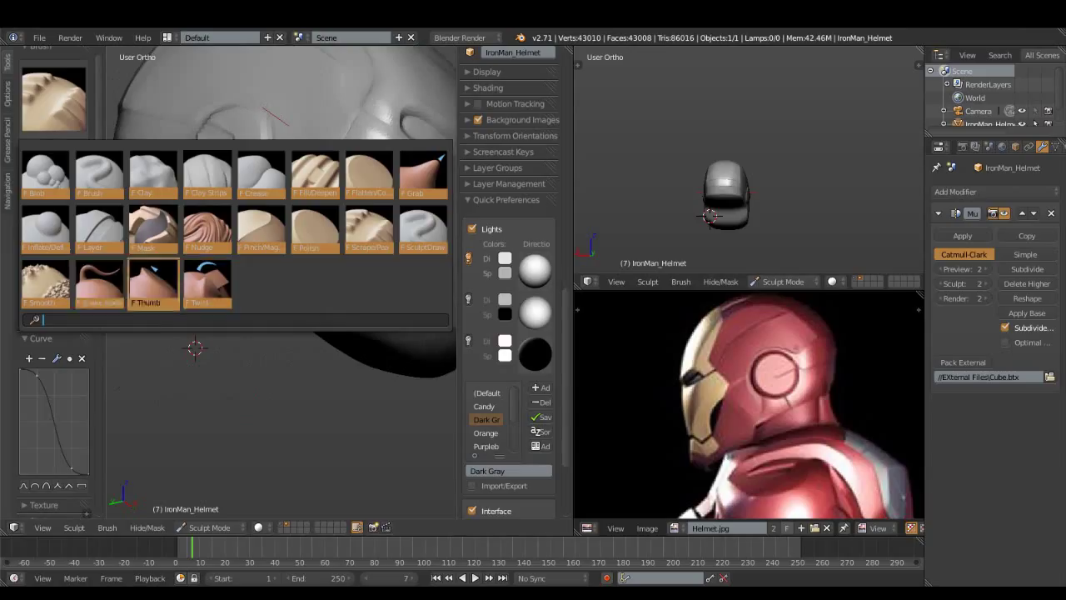
{"action": "left_click", "coordinate": [99, 229]}
{"action": "middle_click_drag", "start_coordinate": [217, 317], "coordinate": [163, 354]}
{"action": "left_click", "coordinate": [25, 476]}
{"action": "left_click", "coordinate": [70, 284]}
{"action": "mouse_move", "coordinate": [249, 333]}
{"action": "middle_mouse_down"}
{"action": "mouse_move", "coordinate": [216, 320]}
{"action": "mouse_move", "coordinate": [275, 287]}
{"action": "middle_mouse_up"}
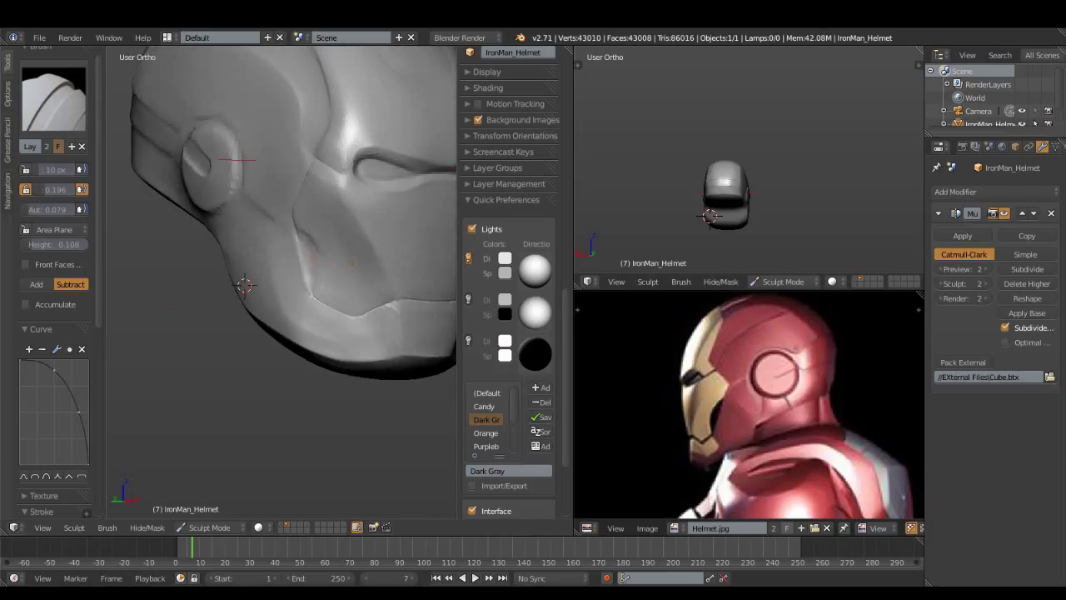
{"action": "mouse_move", "coordinate": [284, 250]}
{"action": "middle_mouse_down"}
{"action": "mouse_move", "coordinate": [258, 237]}
{"action": "mouse_move", "coordinate": [242, 250]}
{"action": "middle_mouse_up"}
Switch to the Fill/Deepen brush in Deepen mode and zoom toward the cheek plate
{"action": "left_click", "coordinate": [53, 98]}
{"action": "left_click", "coordinate": [315, 173]}
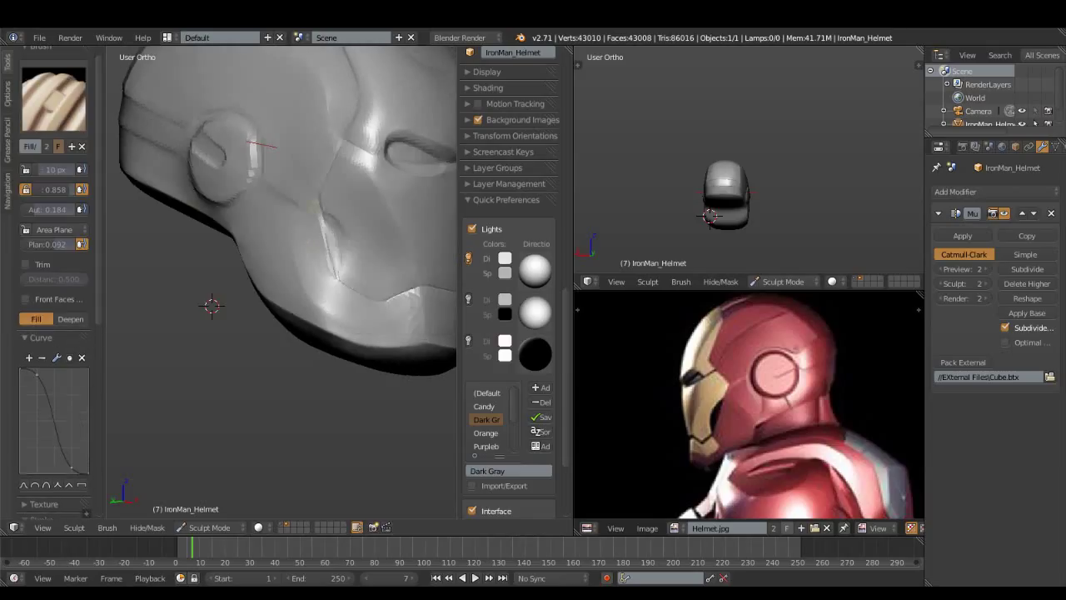
{"action": "left_click", "coordinate": [71, 318]}
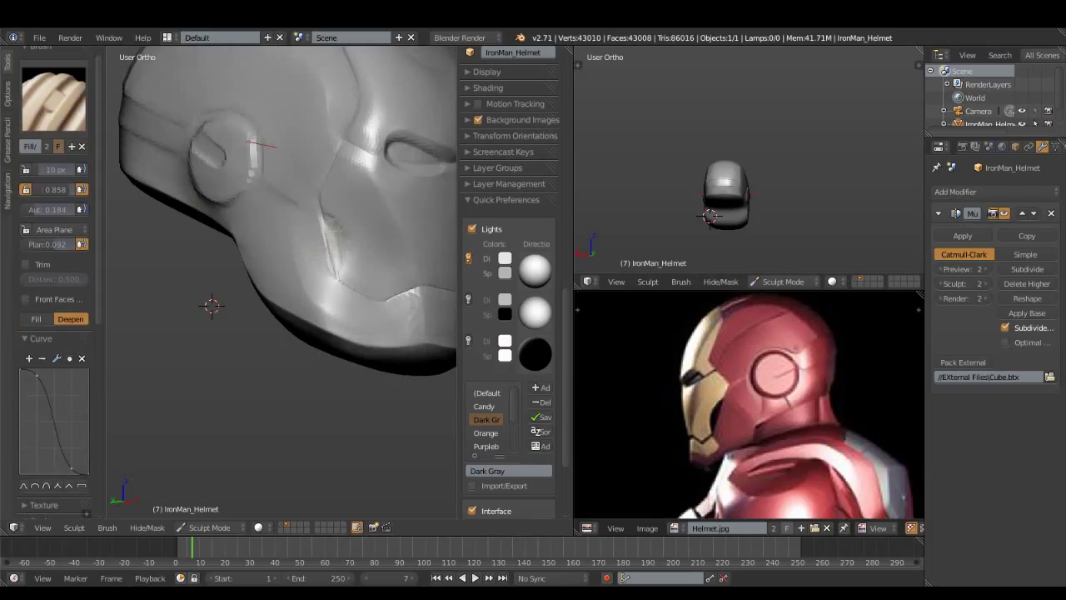
{"action": "middle_click_drag", "start_coordinate": [391, 233], "coordinate": [365, 216]}
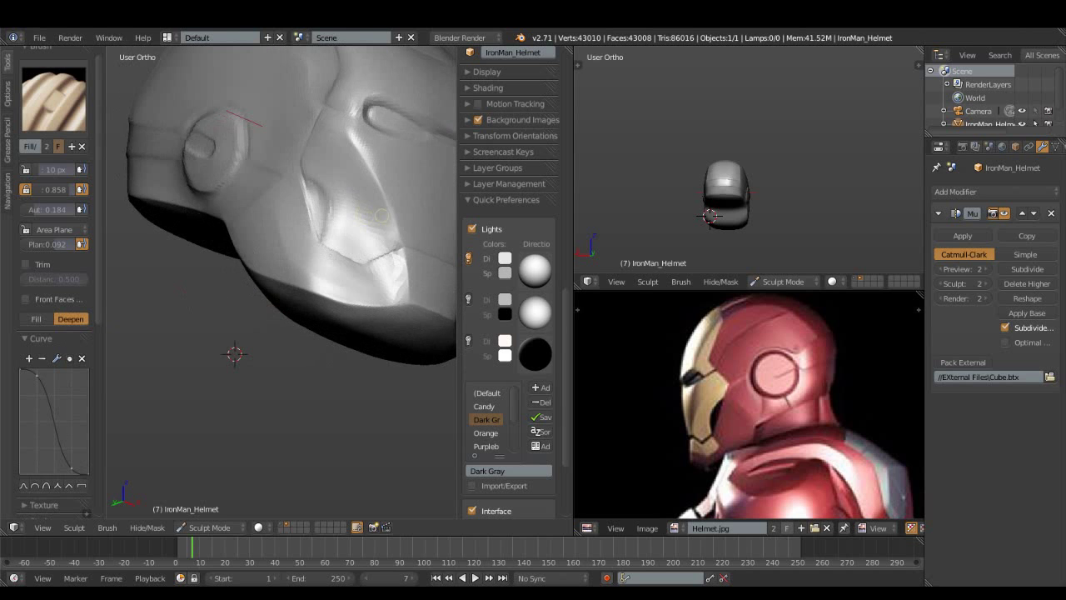
{"action": "scroll", "coordinate": [300, 234], "scroll_direction": "up", "scroll_amount": 1}
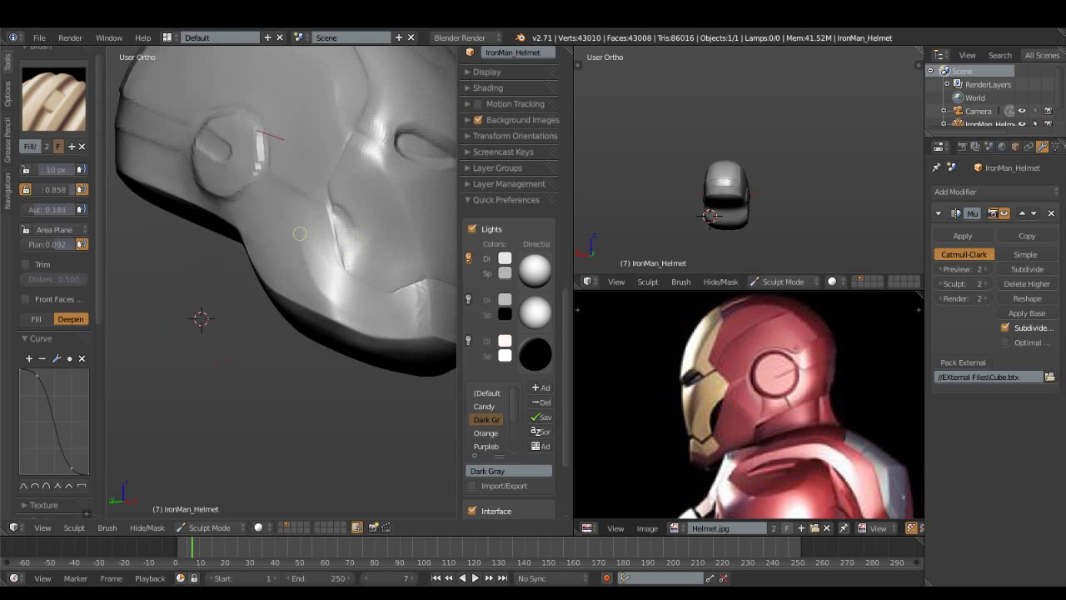
{"action": "scroll", "coordinate": [301, 234], "scroll_direction": "up", "scroll_amount": 1}
{"action": "scroll", "coordinate": [184, 255], "scroll_direction": "up", "scroll_amount": 1}
{"action": "scroll", "coordinate": [168, 257], "scroll_direction": "up", "scroll_amount": 1}
Try the Crease brush, then return to Fill/Deepen with plane offset raised to 0.118
{"action": "left_click", "coordinate": [53, 98]}
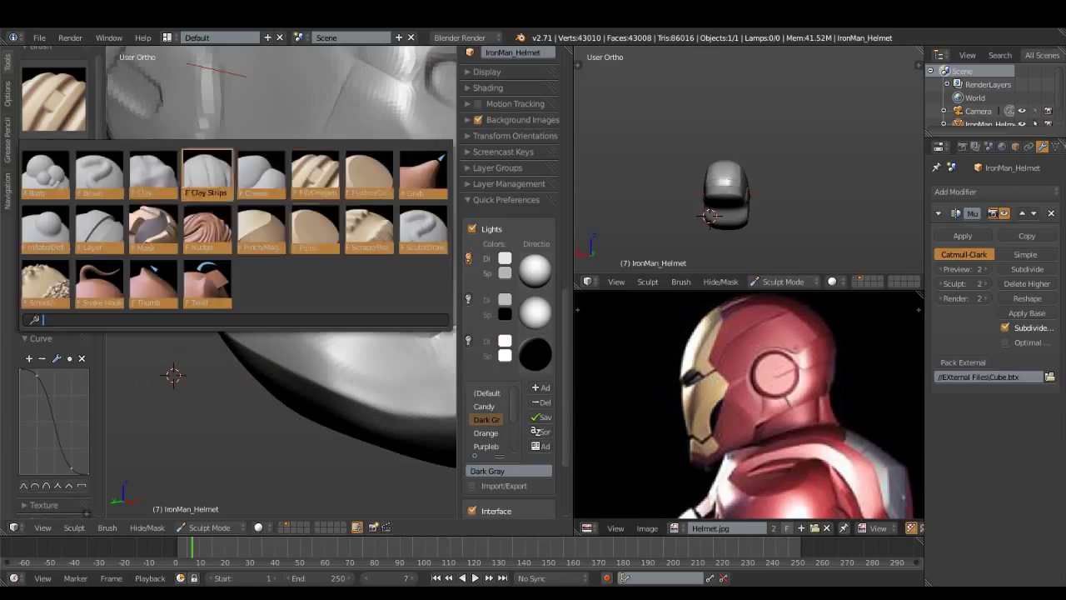
{"action": "left_click", "coordinate": [210, 176]}
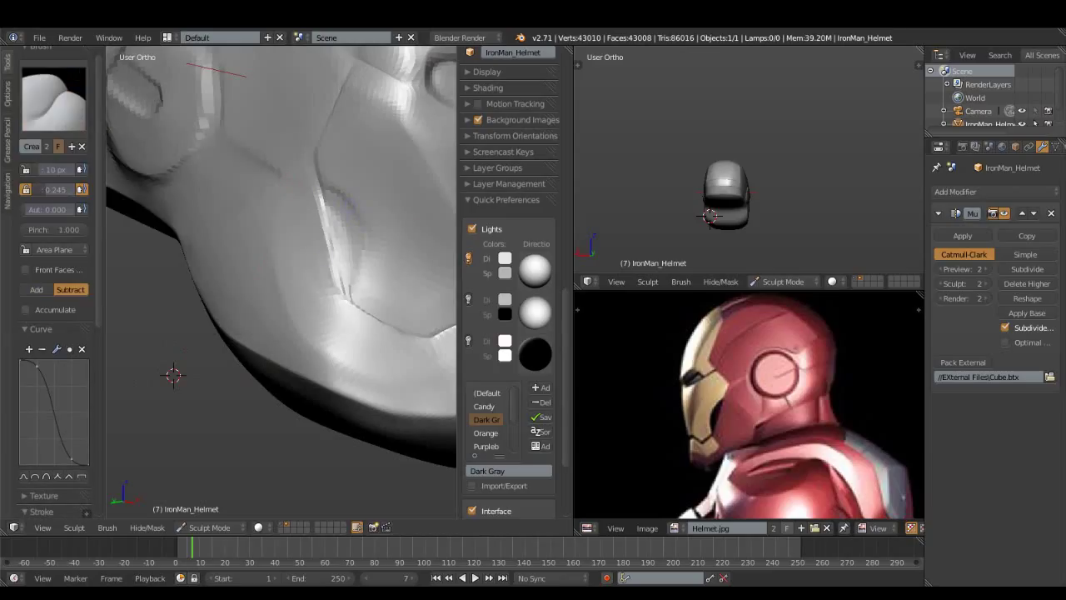
{"action": "middle_click_drag", "start_coordinate": [284, 267], "coordinate": [258, 246]}
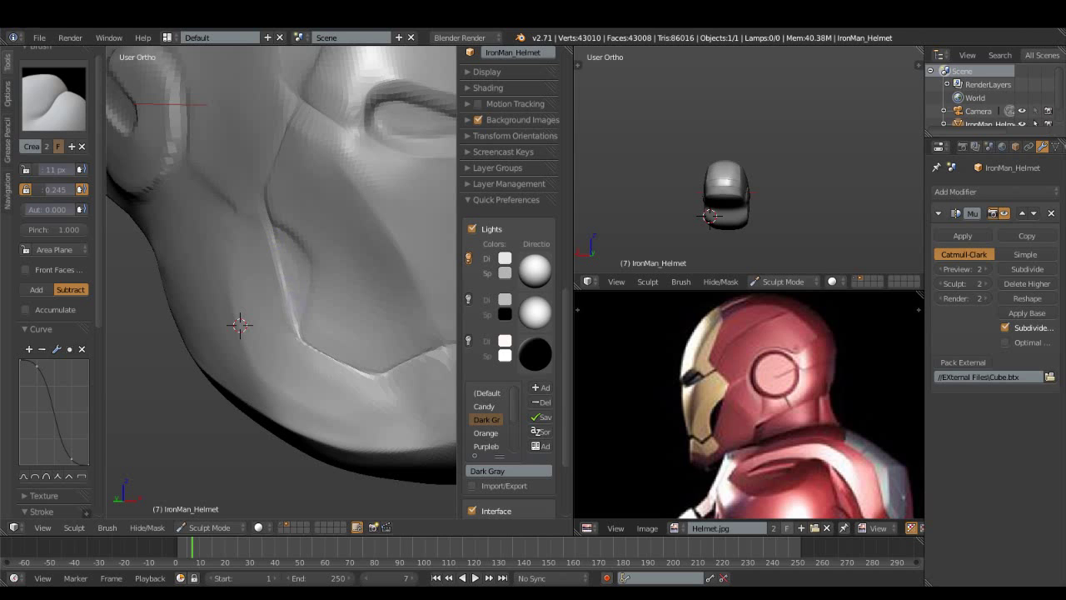
{"action": "left_click", "coordinate": [54, 98]}
{"action": "left_click", "coordinate": [381, 171]}
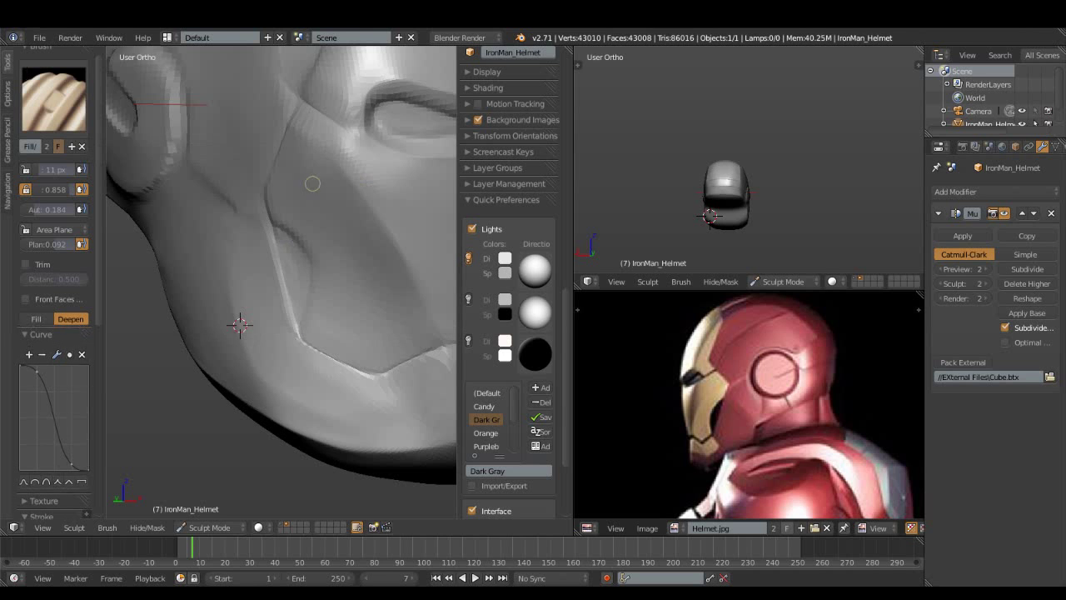
{"action": "left_click_drag", "start_coordinate": [55, 244], "coordinate": [68, 244]}
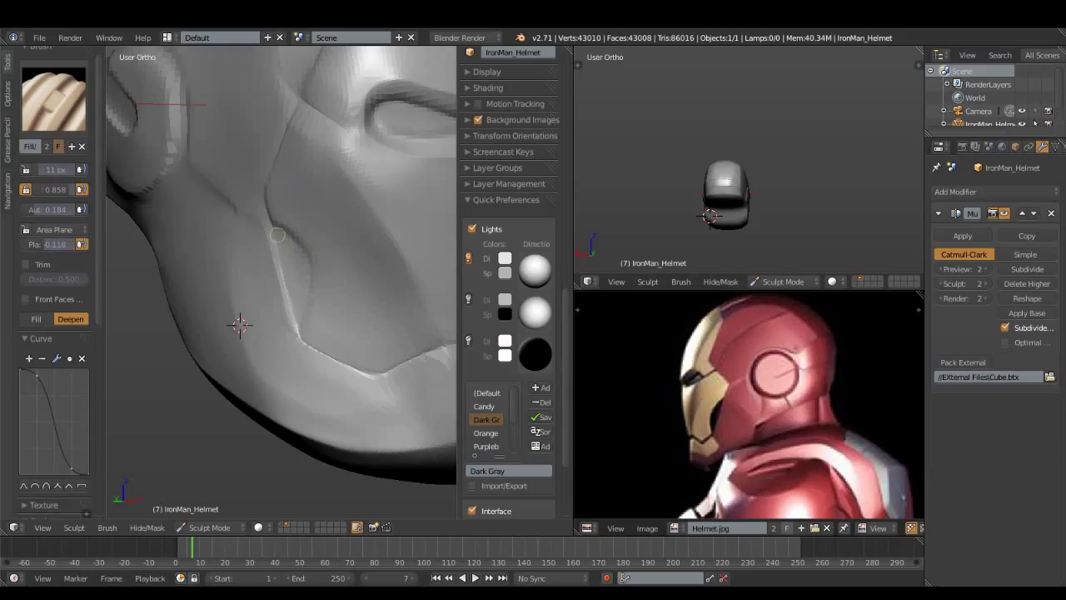
{"action": "mouse_move", "coordinate": [240, 325]}
{"action": "middle_mouse_down"}
{"action": "mouse_move", "coordinate": [195, 435]}
{"action": "mouse_move", "coordinate": [170, 433]}
{"action": "middle_mouse_up"}
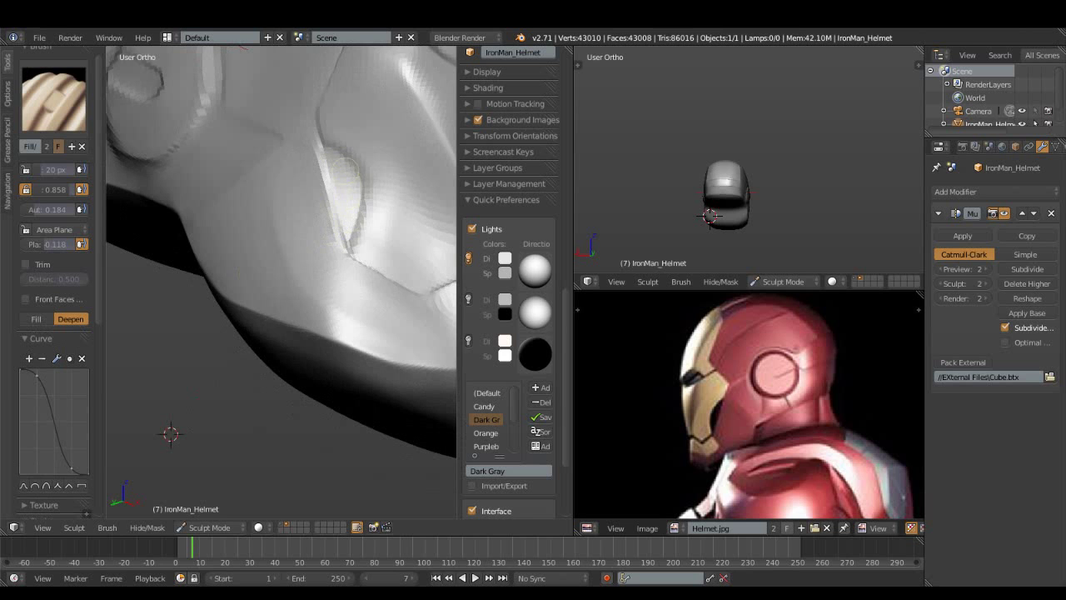
{"action": "mouse_move", "coordinate": [170, 433]}
{"action": "middle_mouse_down"}
{"action": "mouse_move", "coordinate": [280, 261]}
{"action": "mouse_move", "coordinate": [269, 291]}
{"action": "mouse_move", "coordinate": [431, 300]}
{"action": "middle_mouse_up"}
Pick the Fill/Deepen brush and shrink its radius to 13 px
{"action": "key", "text": "space"}
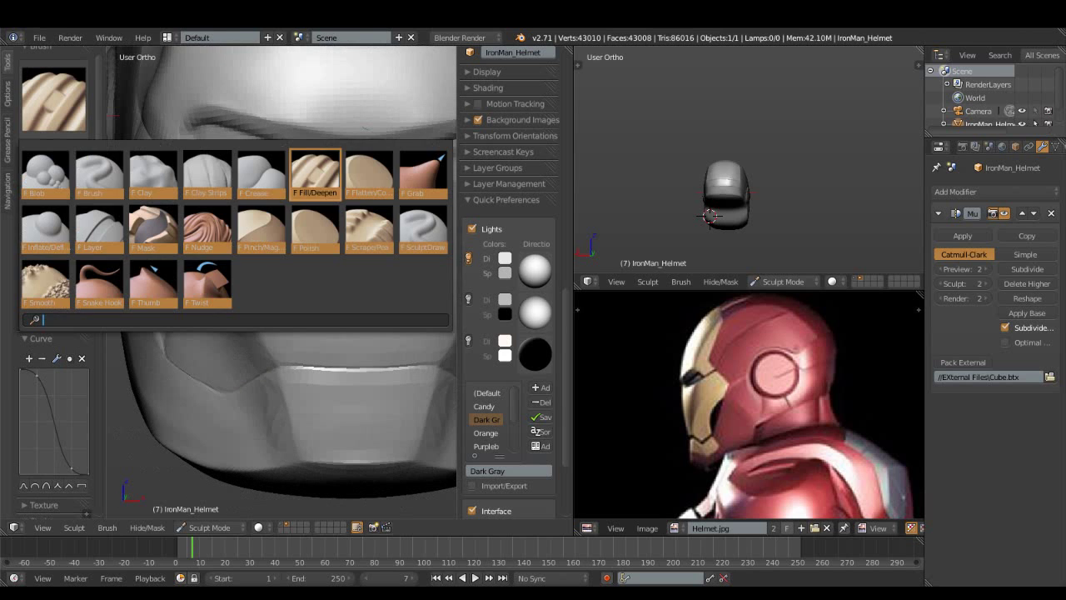
{"action": "left_click", "coordinate": [315, 174]}
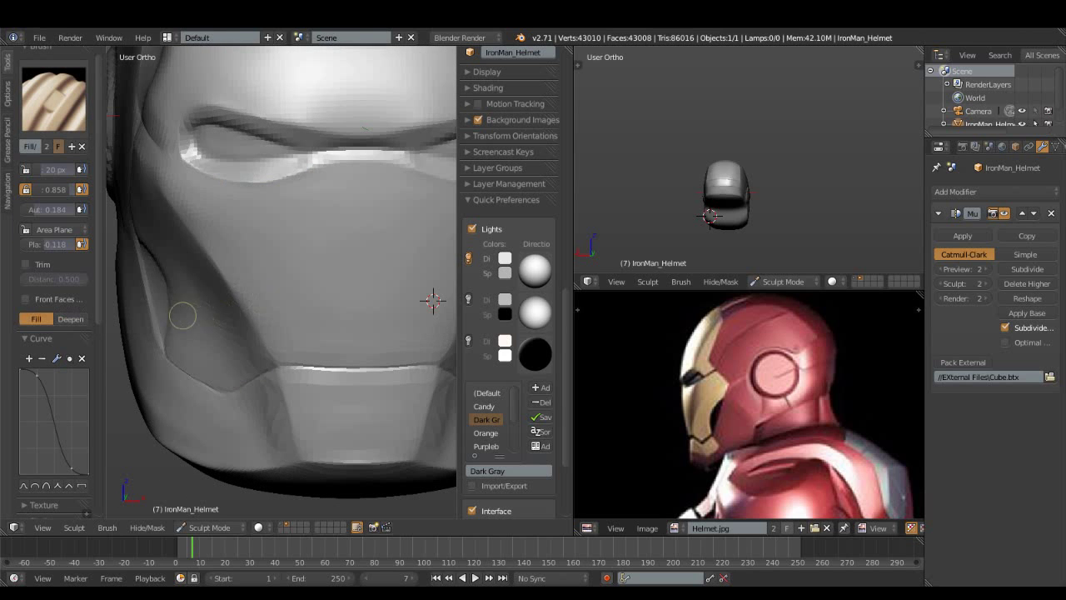
{"action": "middle_click_drag", "start_coordinate": [186, 312], "coordinate": [232, 295]}
{"action": "key", "text": "f"}
{"action": "left_click", "coordinate": [217, 328]}
{"action": "middle_click_drag", "start_coordinate": [229, 217], "coordinate": [315, 175]}
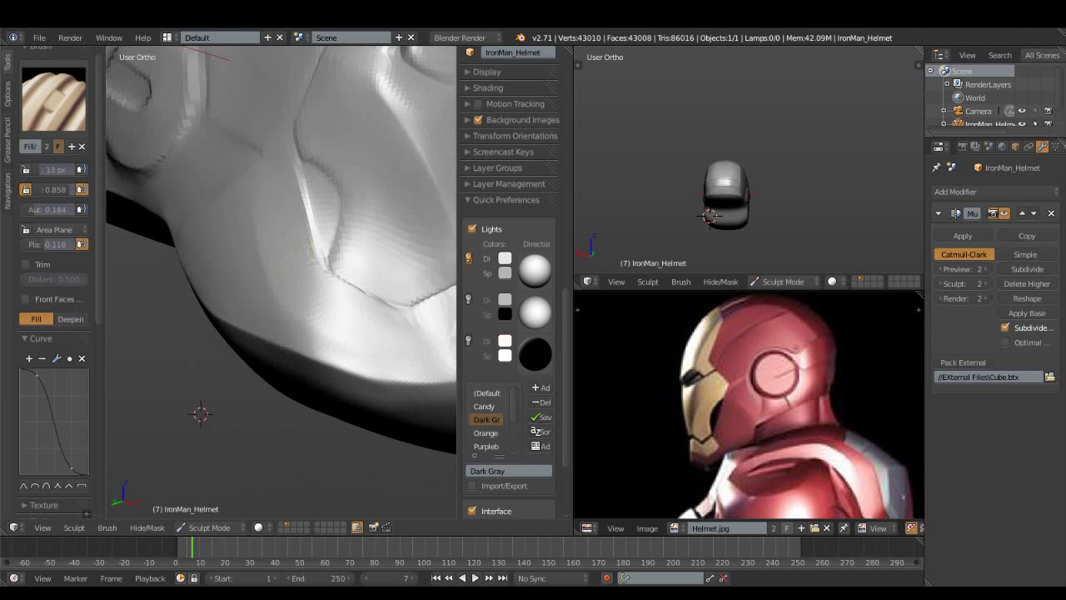
Switch via Pinch/Magnify to the Clay brush set to Add
{"action": "key", "text": "space"}
{"action": "left_click", "coordinate": [261, 229]}
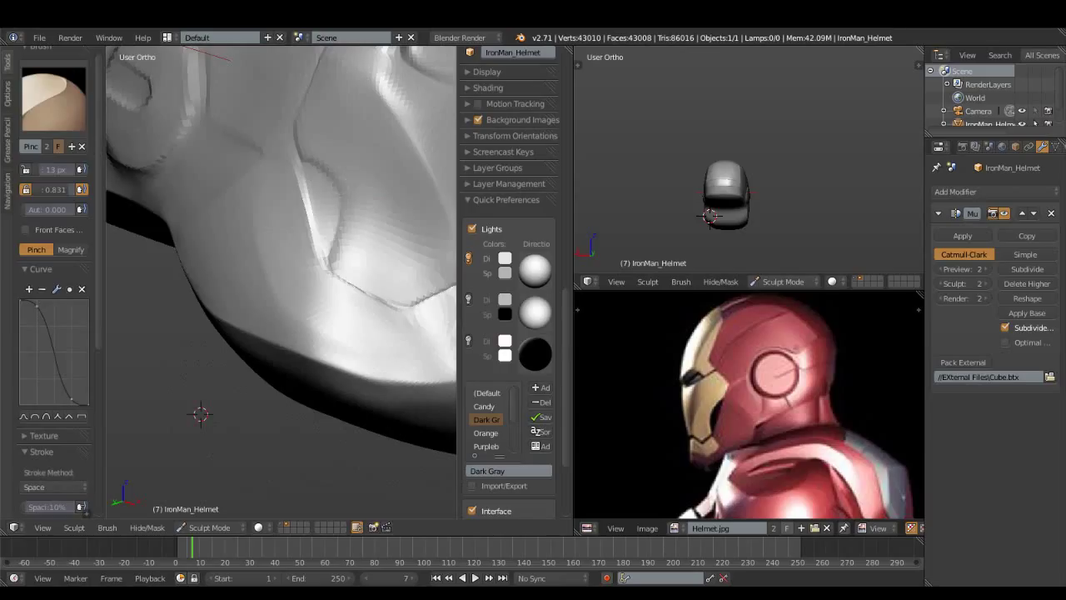
{"action": "left_click", "coordinate": [53, 98]}
{"action": "left_click", "coordinate": [234, 229]}
{"action": "left_click", "coordinate": [53, 99]}
{"action": "left_click", "coordinate": [180, 175]}
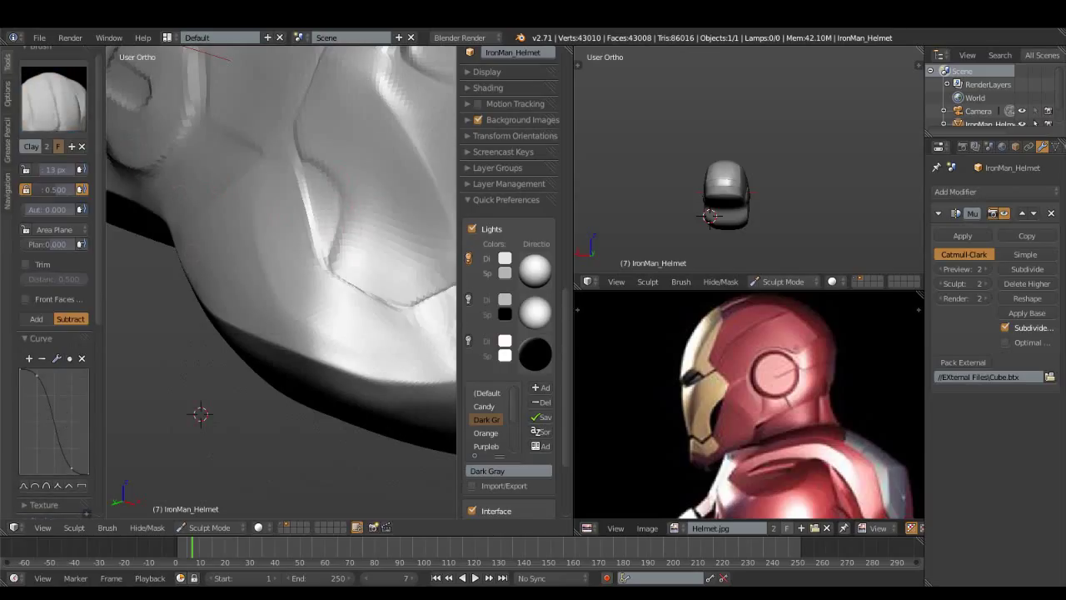
{"action": "left_click", "coordinate": [36, 318]}
Switch to the Polish brush while orbiting across the cheek surface
{"action": "middle_click_drag", "start_coordinate": [200, 414], "coordinate": [217, 325]}
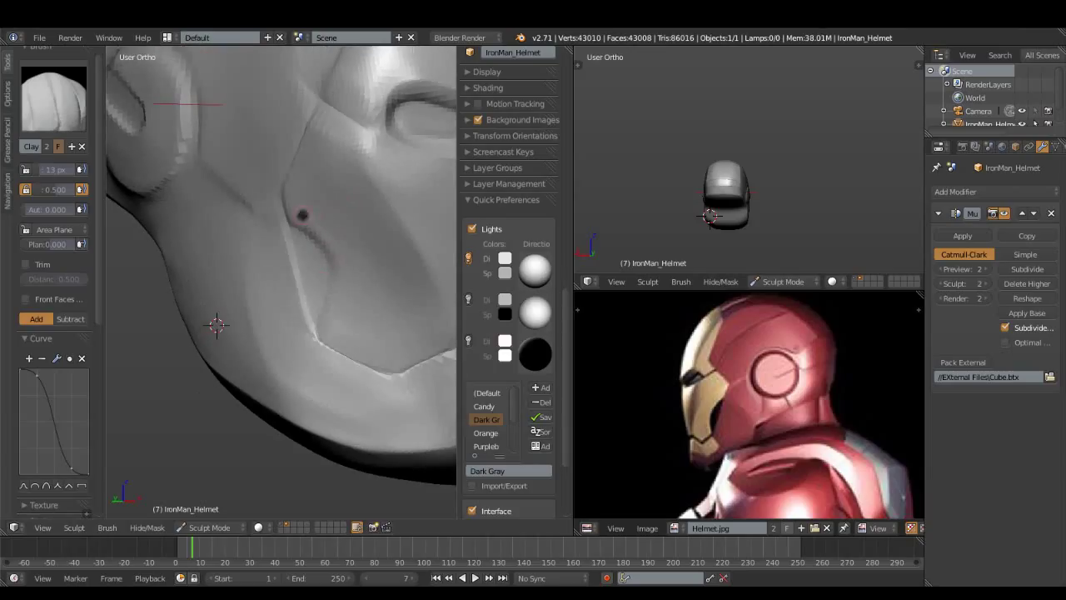
{"action": "middle_click_drag", "start_coordinate": [217, 325], "coordinate": [202, 410]}
{"action": "left_click", "coordinate": [53, 98]}
{"action": "left_click", "coordinate": [47, 283]}
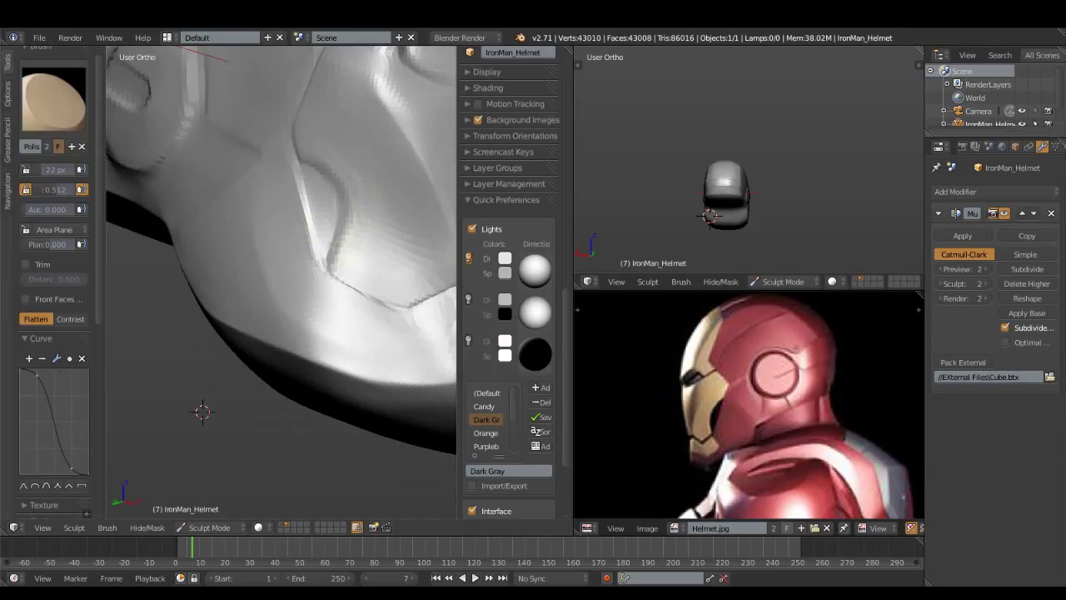
{"action": "middle_click_drag", "start_coordinate": [202, 410], "coordinate": [250, 326]}
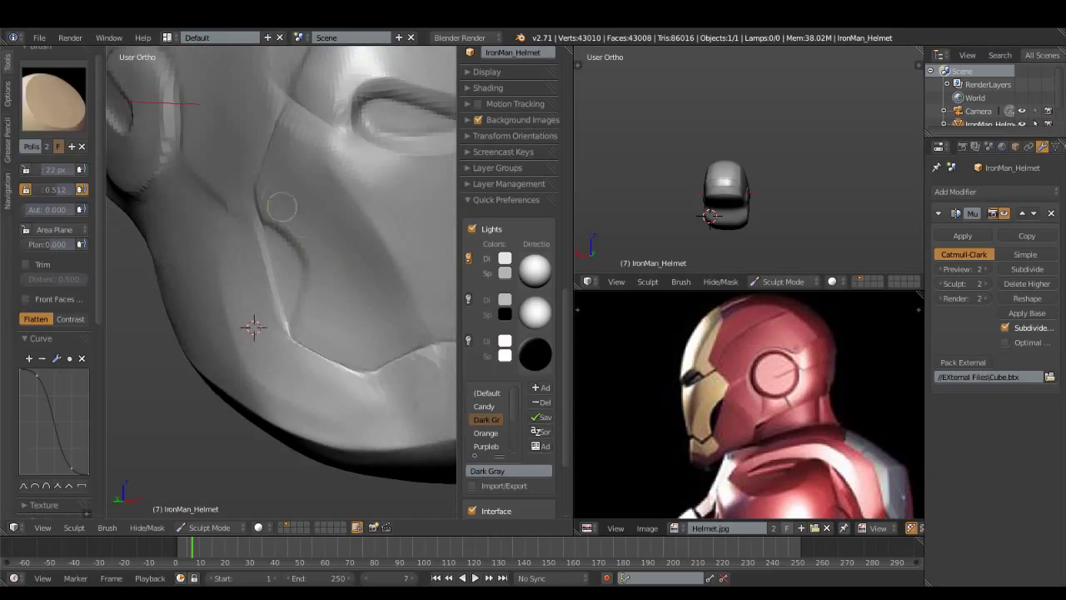
Switch to Pinch/Magnify, then the Crease brush with radius shrunk to 9 px
{"action": "left_click", "coordinate": [53, 98]}
{"action": "left_click", "coordinate": [234, 200]}
{"action": "left_click", "coordinate": [53, 99]}
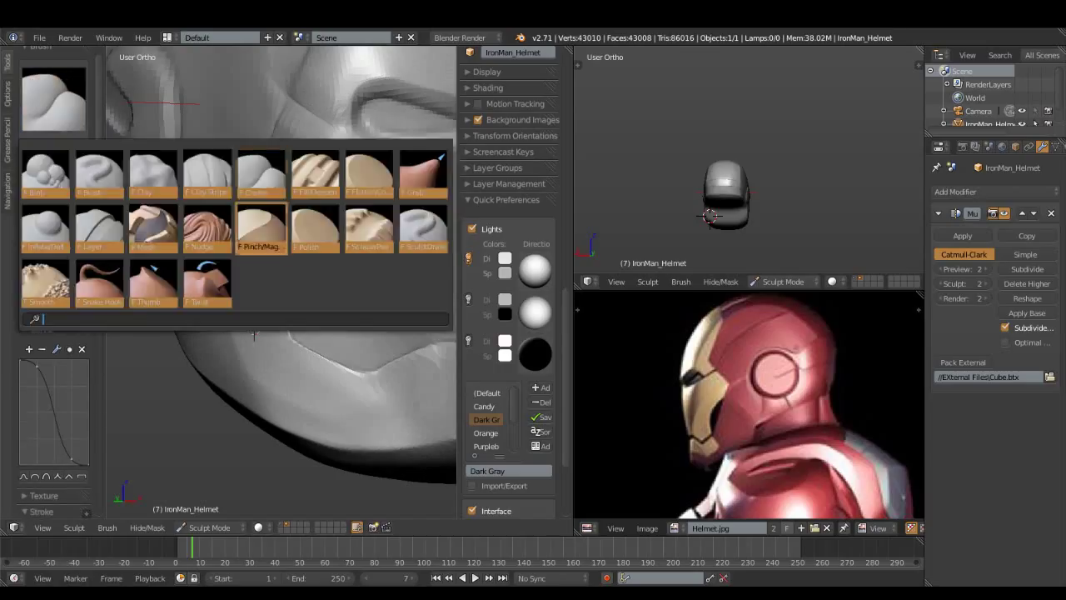
{"action": "left_click", "coordinate": [264, 227]}
{"action": "mouse_move", "coordinate": [254, 327]}
{"action": "middle_mouse_down"}
{"action": "mouse_move", "coordinate": [232, 438]}
{"action": "mouse_move", "coordinate": [281, 333]}
{"action": "middle_mouse_up"}
{"action": "left_click", "coordinate": [54, 98]}
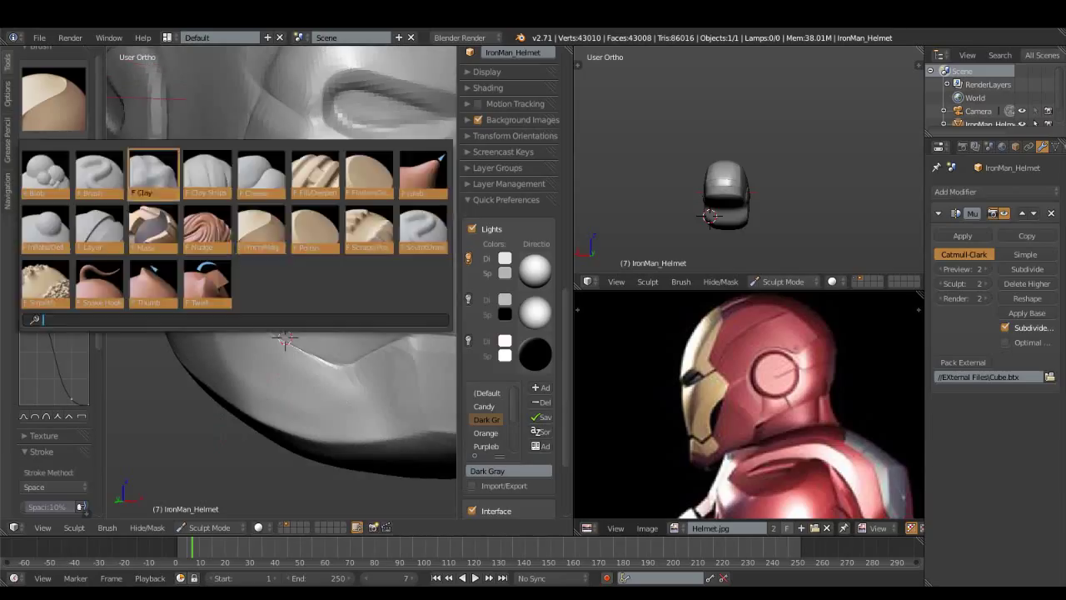
{"action": "left_click", "coordinate": [262, 170]}
{"action": "key", "text": "bracketleft"}
{"action": "key", "text": "bracketleft"}
{"action": "key", "text": "bracketleft"}
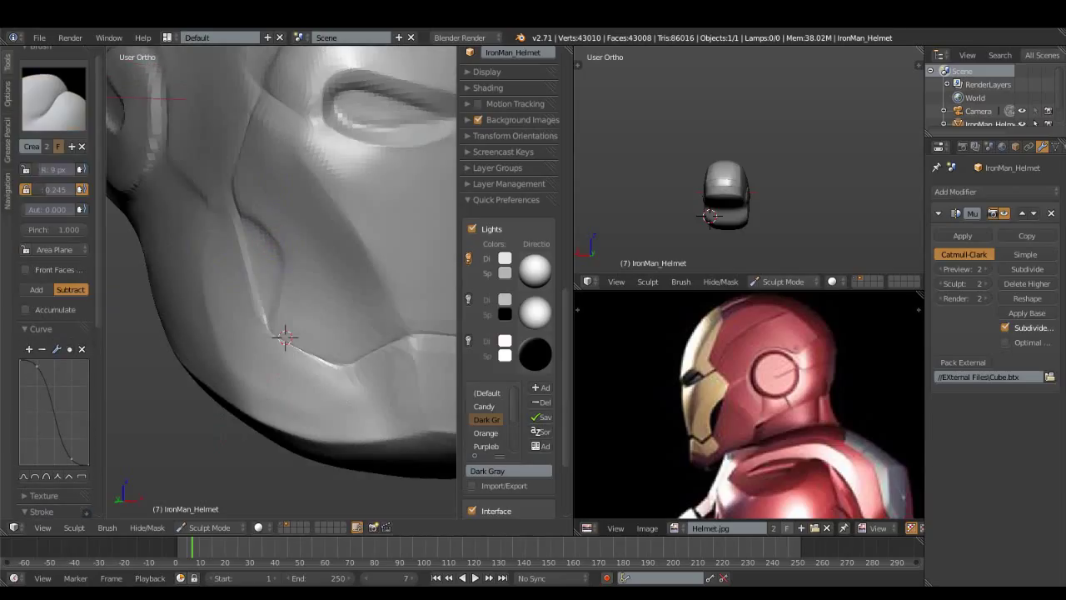
Switch to the Flatten brush at 23 px and plane the cheek and jaw around the eye ring
{"action": "middle_click_drag", "start_coordinate": [284, 336], "coordinate": [175, 435]}
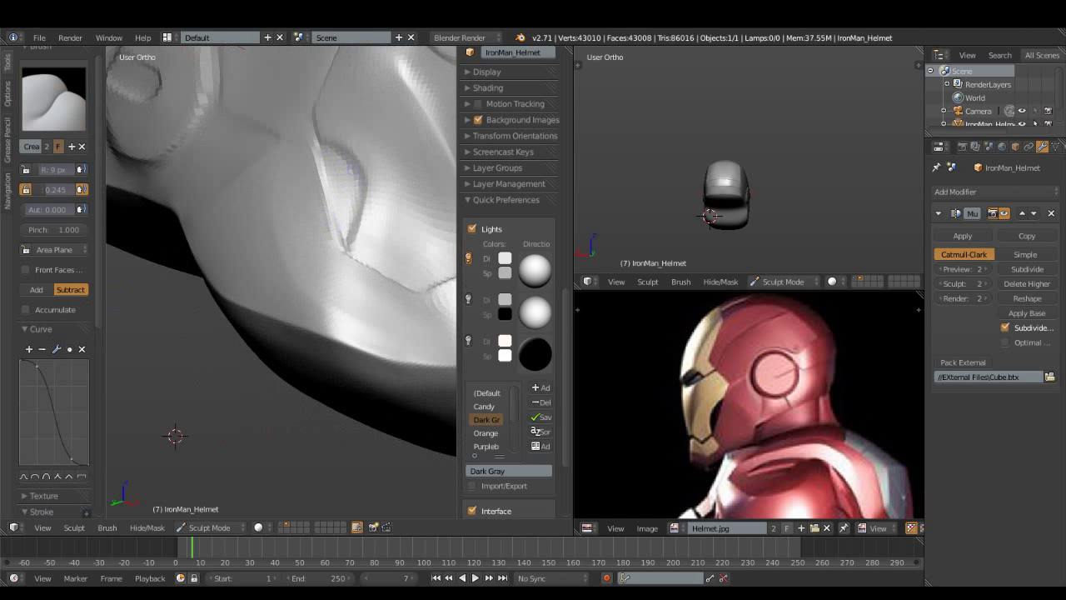
{"action": "mouse_move", "coordinate": [355, 209]}
{"action": "middle_mouse_down"}
{"action": "mouse_move", "coordinate": [257, 352]}
{"action": "mouse_move", "coordinate": [350, 292]}
{"action": "mouse_move", "coordinate": [206, 333]}
{"action": "mouse_move", "coordinate": [249, 242]}
{"action": "mouse_move", "coordinate": [277, 140]}
{"action": "middle_mouse_up"}
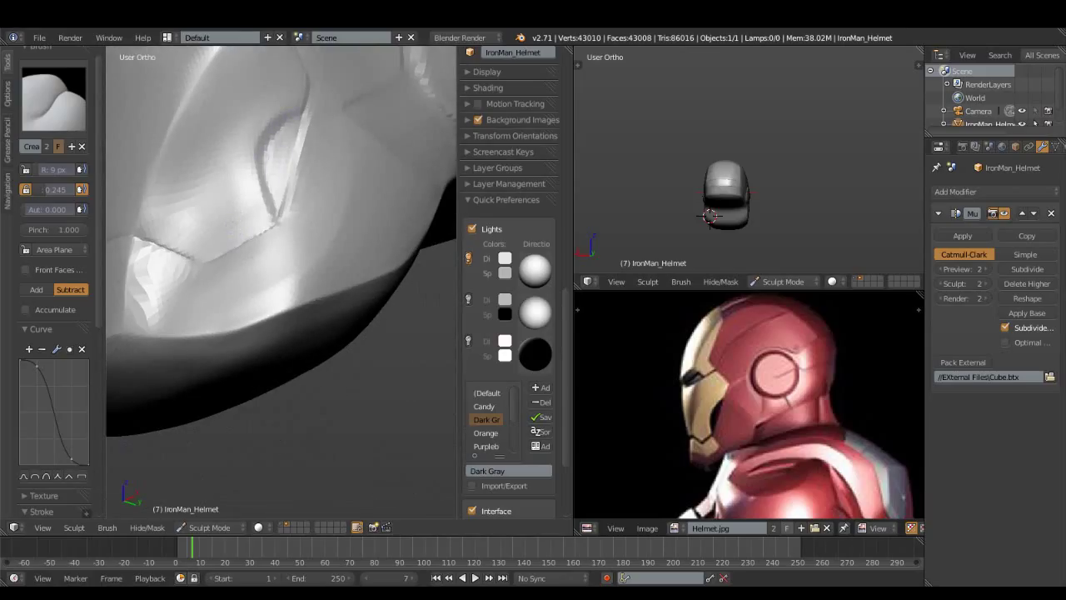
{"action": "key", "text": "shift+t"}
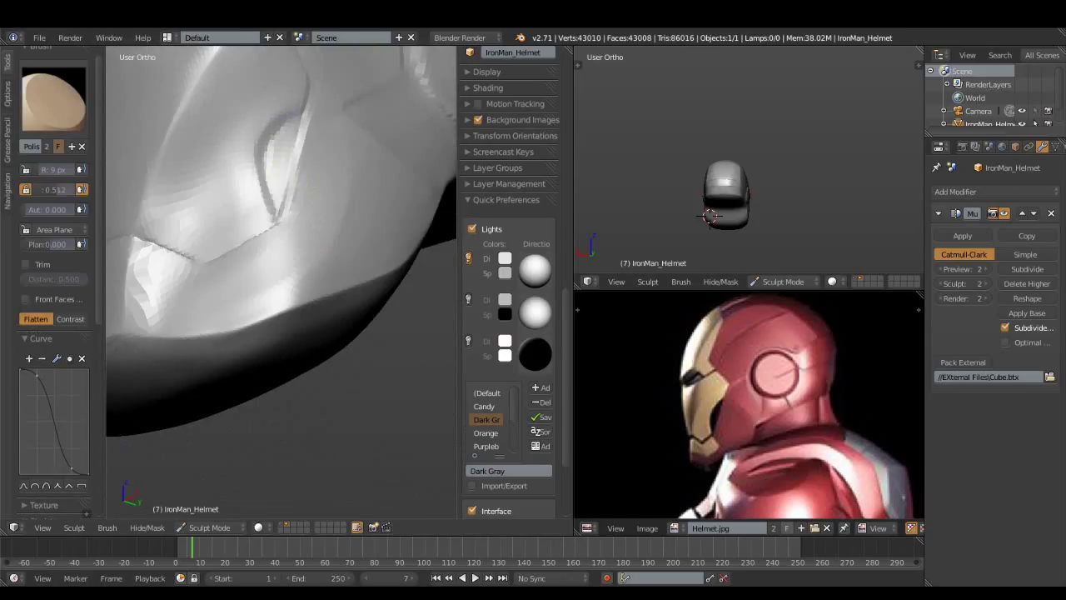
{"action": "key", "text": "bracketright"}
{"action": "key", "text": "bracketright"}
{"action": "key", "text": "bracketright"}
{"action": "mouse_move", "coordinate": [274, 238]}
{"action": "middle_mouse_down"}
{"action": "mouse_move", "coordinate": [297, 159]}
{"action": "mouse_move", "coordinate": [261, 145]}
{"action": "middle_mouse_up"}
{"action": "key", "text": "bracketright"}
{"action": "key", "text": "bracketright"}
{"action": "key", "text": "bracketright"}
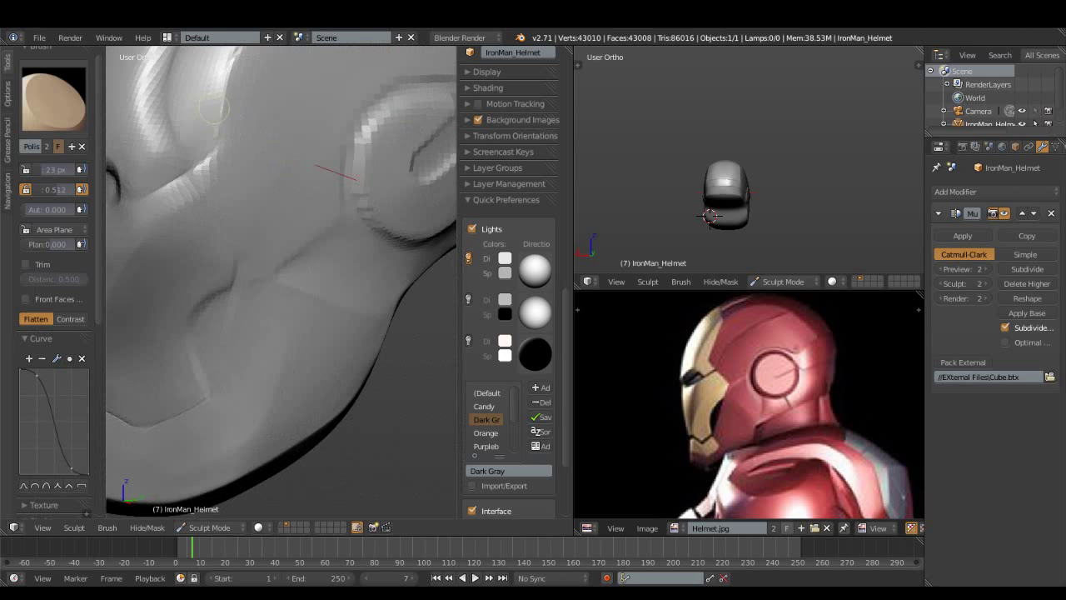
{"action": "mouse_move", "coordinate": [325, 177]}
{"action": "middle_mouse_down"}
{"action": "mouse_move", "coordinate": [302, 143]}
{"action": "mouse_move", "coordinate": [267, 125]}
{"action": "mouse_move", "coordinate": [211, 122]}
{"action": "mouse_move", "coordinate": [254, 147]}
{"action": "middle_mouse_up"}
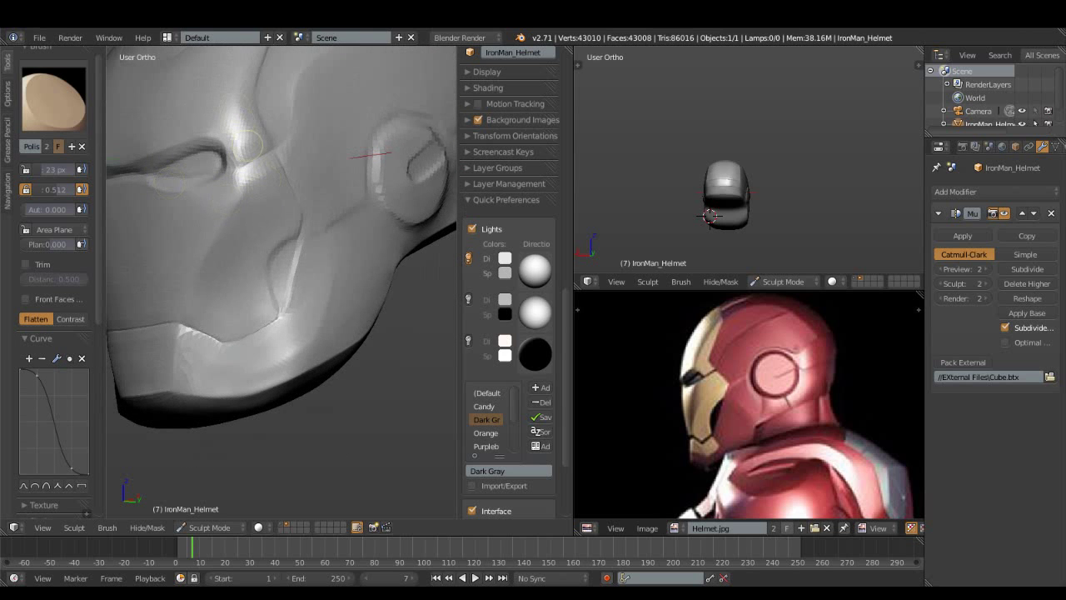
{"action": "middle_click_drag", "start_coordinate": [256, 190], "coordinate": [246, 190]}
{"action": "mouse_move", "coordinate": [179, 132]}
{"action": "middle_mouse_down"}
{"action": "mouse_move", "coordinate": [234, 125]}
{"action": "mouse_move", "coordinate": [408, 229]}
{"action": "middle_mouse_up"}
{"action": "left_click", "coordinate": [53, 98]}
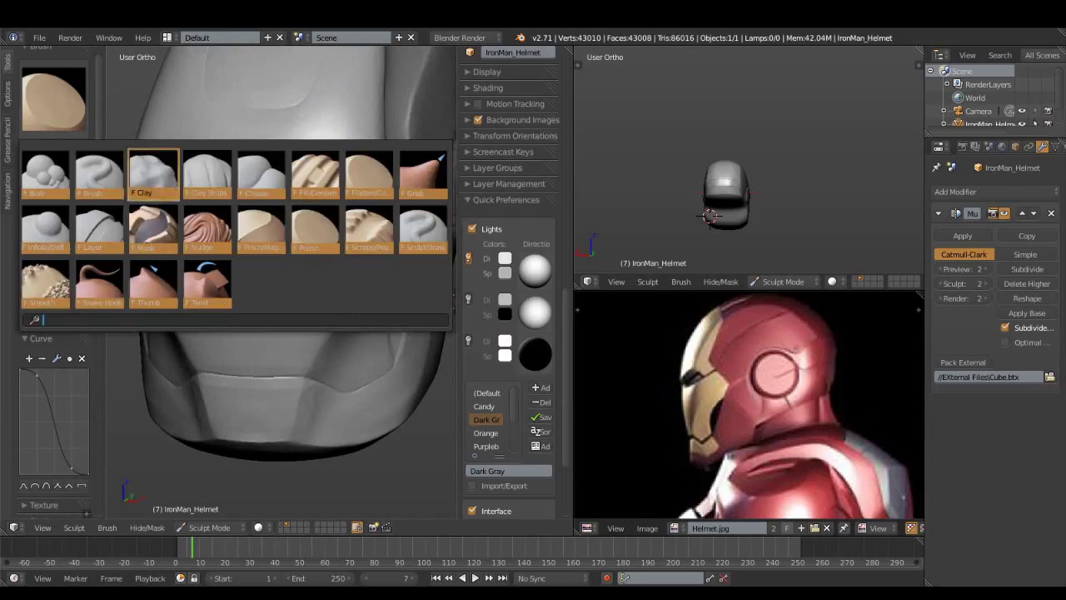
Smooth with a 47 px brush, then flatten the deep crease at the eye corner
{"action": "left_click", "coordinate": [46, 284]}
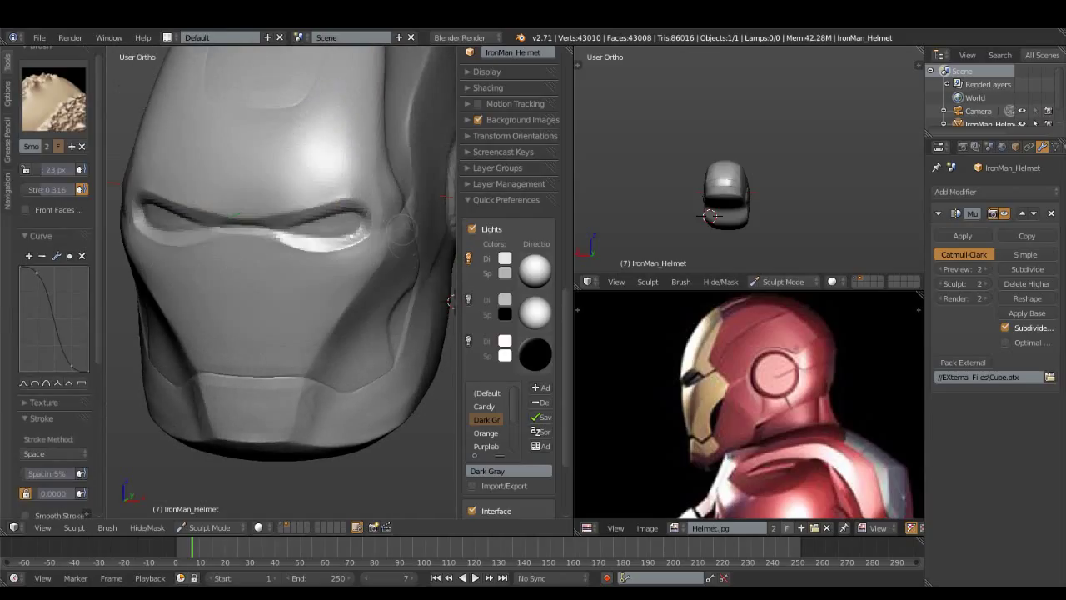
{"action": "mouse_move", "coordinate": [408, 254]}
{"action": "middle_mouse_down"}
{"action": "mouse_move", "coordinate": [247, 166]}
{"action": "mouse_move", "coordinate": [391, 242]}
{"action": "middle_mouse_up"}
{"action": "left_click", "coordinate": [253, 187]}
{"action": "left_click", "coordinate": [53, 99]}
{"action": "left_click", "coordinate": [316, 174]}
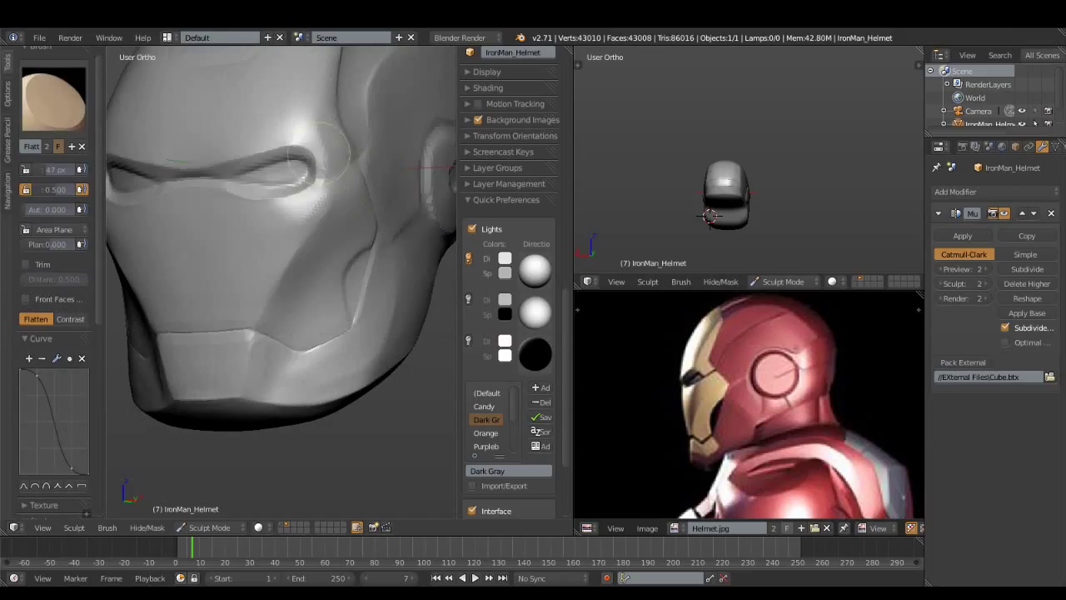
{"action": "mouse_move", "coordinate": [290, 154]}
{"action": "left_mouse_down"}
{"action": "mouse_move", "coordinate": [329, 163]}
{"action": "mouse_move", "coordinate": [317, 225]}
{"action": "left_mouse_up"}
Try a Crease stroke near the eye corner, undo it, and view the helmet's top front
{"action": "middle_click_drag", "start_coordinate": [337, 175], "coordinate": [263, 140]}
{"action": "left_click", "coordinate": [53, 98]}
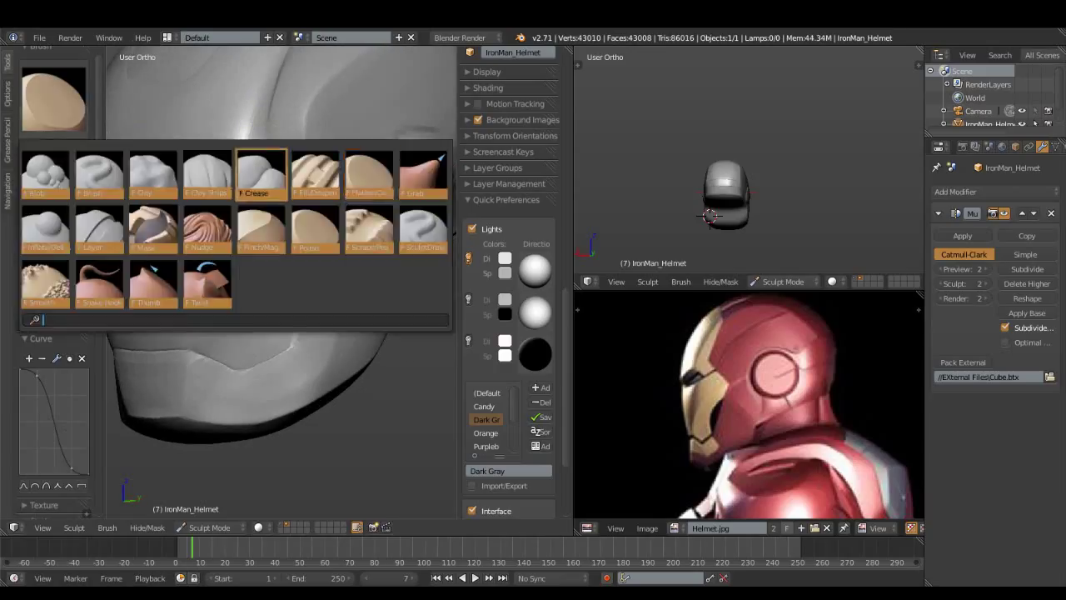
{"action": "left_click", "coordinate": [213, 170]}
{"action": "left_click_drag", "start_coordinate": [235, 179], "coordinate": [238, 200]}
{"action": "key", "text": "ctrl+z"}
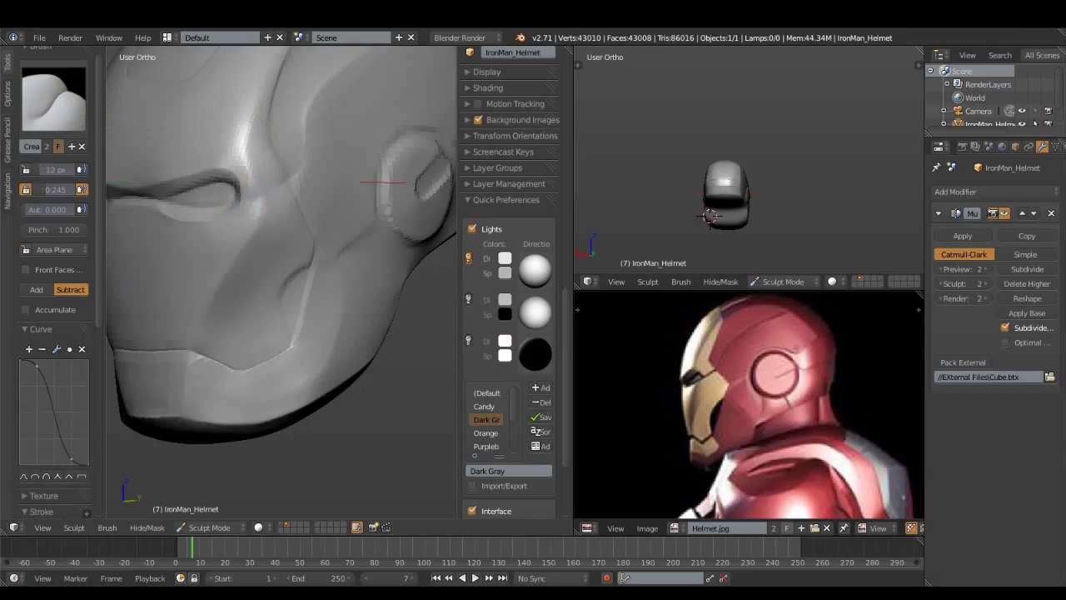
{"action": "middle_click_drag", "start_coordinate": [283, 249], "coordinate": [249, 200]}
{"action": "middle_click_drag", "start_coordinate": [183, 190], "coordinate": [216, 166]}
{"action": "middle_click_drag", "start_coordinate": [203, 105], "coordinate": [209, 167]}
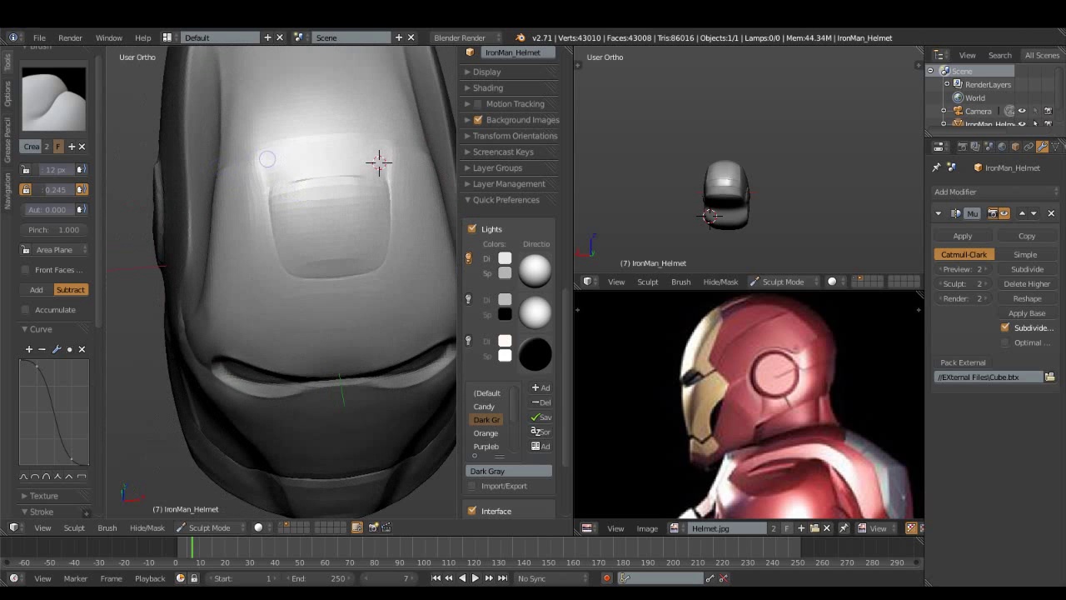
Set the Crease brush to Add mode with strength 0.370
{"action": "middle_click_drag", "start_coordinate": [274, 160], "coordinate": [300, 179]}
{"action": "left_click", "coordinate": [54, 100]}
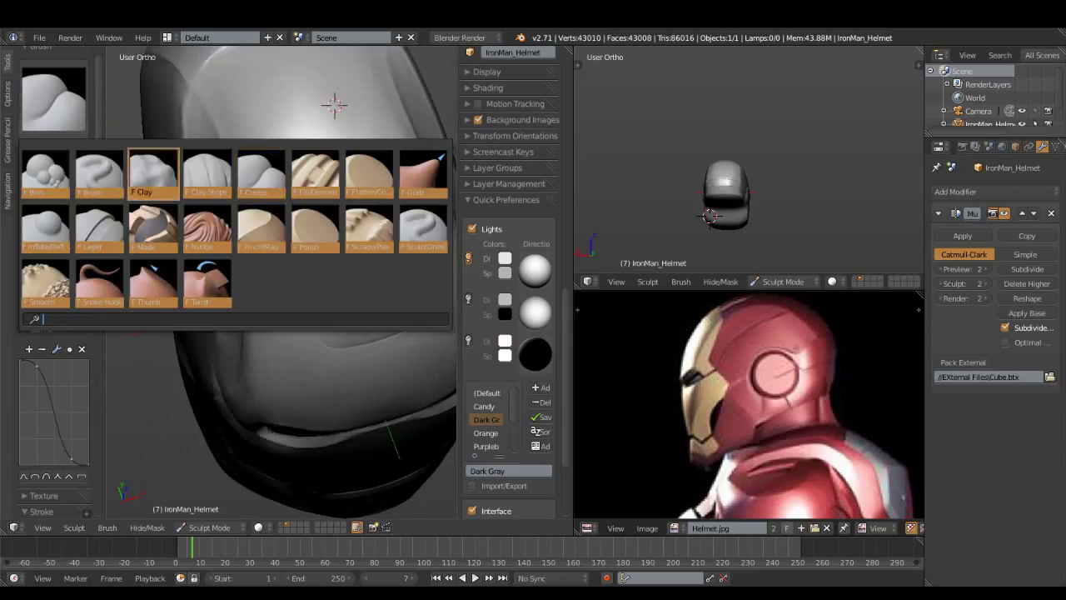
{"action": "middle_click_drag", "start_coordinate": [334, 104], "coordinate": [331, 141]}
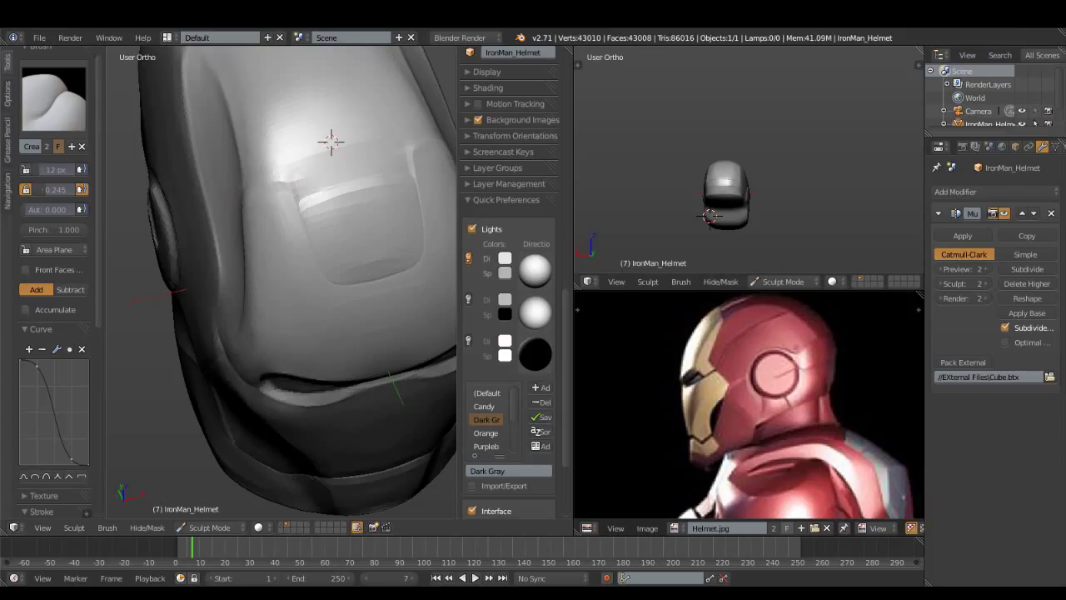
{"action": "left_click_drag", "start_coordinate": [52, 189], "coordinate": [67, 189]}
{"action": "scroll", "coordinate": [331, 141], "scroll_direction": "up", "scroll_amount": 3}
Switch to the Fill brush and put it in Deepen mode
{"action": "left_click", "coordinate": [54, 100]}
{"action": "left_click", "coordinate": [314, 174]}
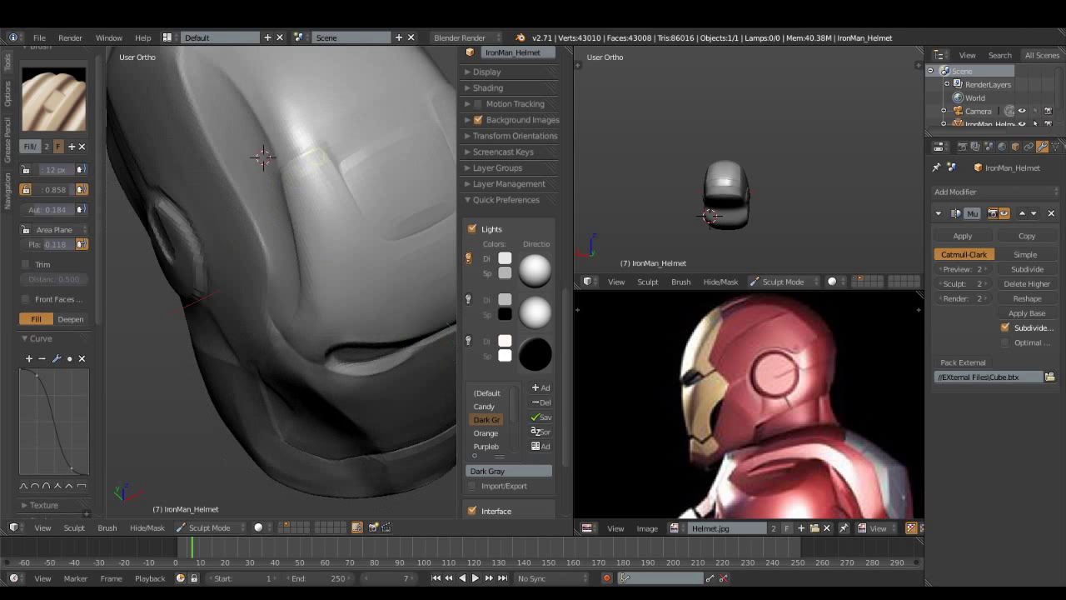
{"action": "mouse_move", "coordinate": [307, 166]}
{"action": "middle_mouse_down"}
{"action": "mouse_move", "coordinate": [391, 229]}
{"action": "mouse_move", "coordinate": [209, 241]}
{"action": "mouse_move", "coordinate": [256, 174]}
{"action": "mouse_move", "coordinate": [228, 292]}
{"action": "middle_mouse_up"}
{"action": "left_click", "coordinate": [53, 99]}
{"action": "left_click", "coordinate": [308, 178]}
{"action": "mouse_move", "coordinate": [307, 177]}
{"action": "middle_mouse_down"}
{"action": "mouse_move", "coordinate": [286, 283]}
{"action": "mouse_move", "coordinate": [242, 300]}
{"action": "mouse_move", "coordinate": [184, 360]}
{"action": "middle_mouse_up"}
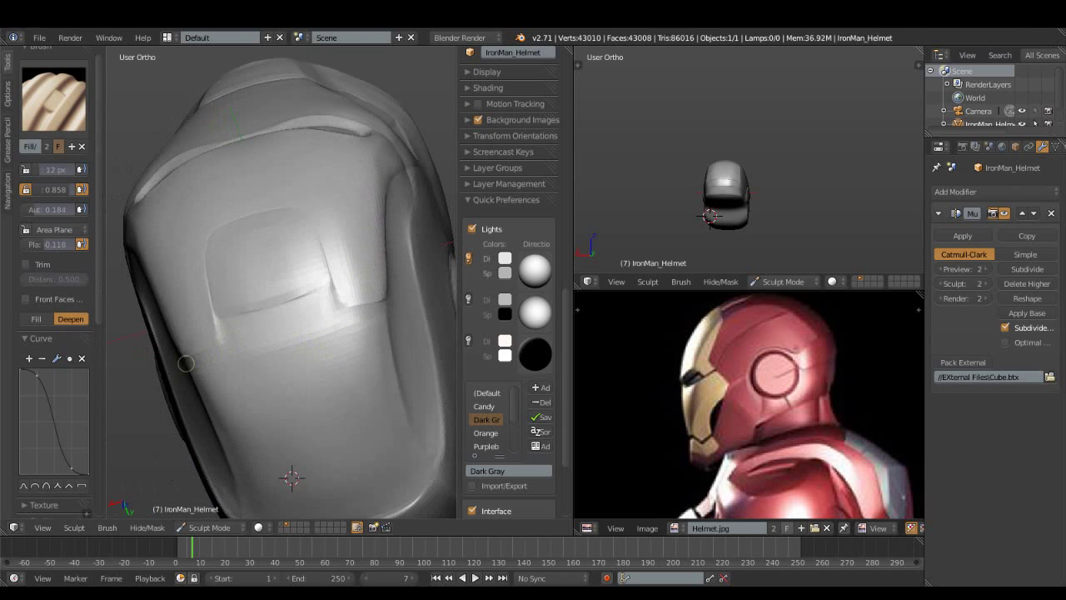
Use Crease at strength 0.477, undo a forehead groove, and set it to Subtract
{"action": "left_click", "coordinate": [54, 98]}
{"action": "left_click", "coordinate": [262, 229]}
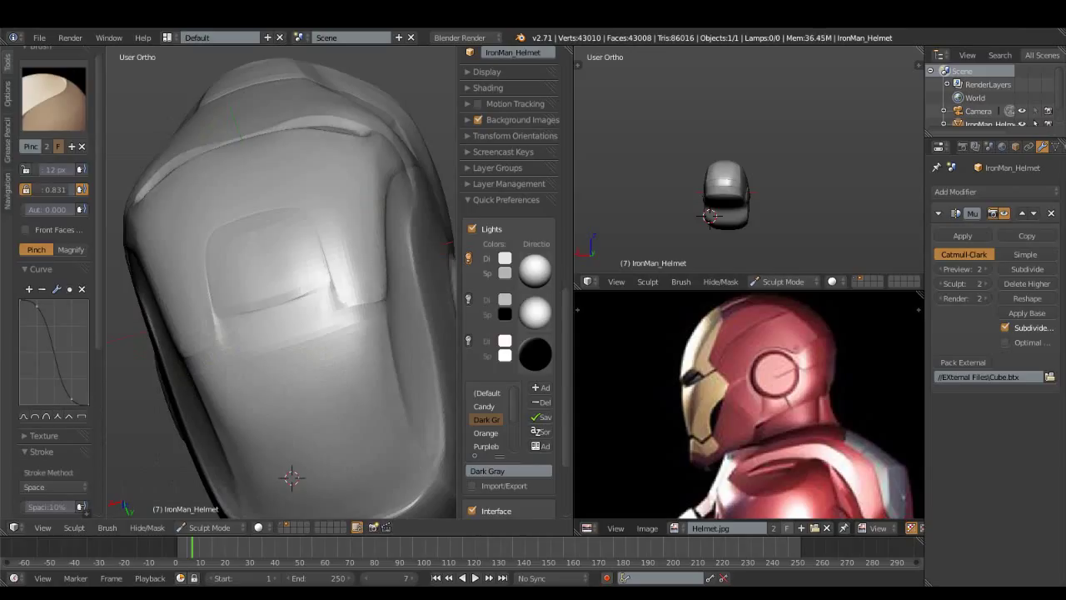
{"action": "left_click", "coordinate": [54, 98]}
{"action": "left_click", "coordinate": [208, 173]}
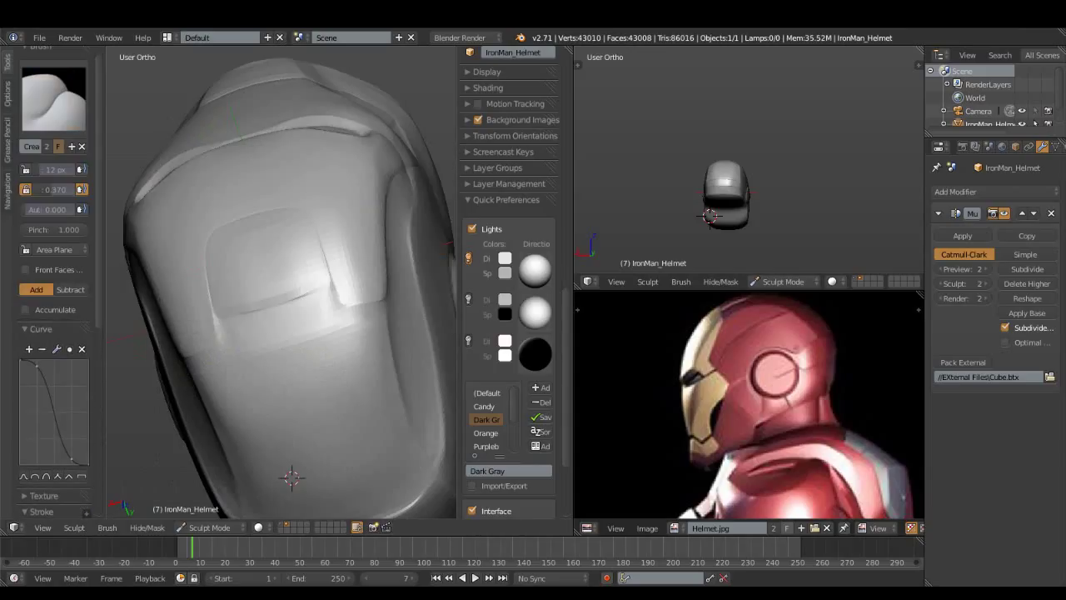
{"action": "left_click_drag", "start_coordinate": [50, 189], "coordinate": [66, 189]}
{"action": "left_click_drag", "start_coordinate": [330, 271], "coordinate": [338, 308]}
{"action": "key", "text": "ctrl+z"}
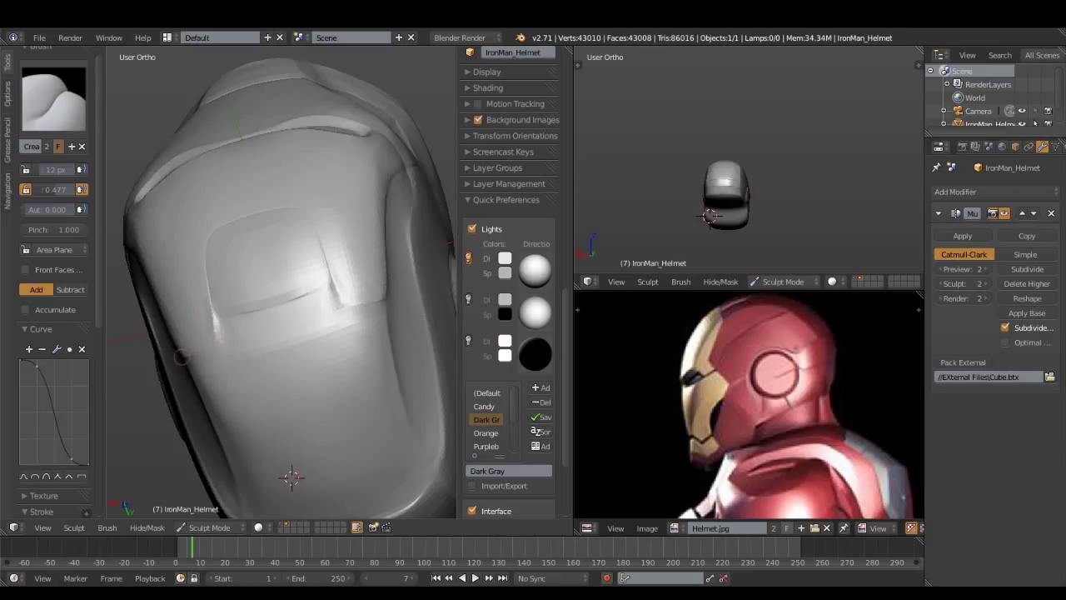
{"action": "middle_click_drag", "start_coordinate": [181, 357], "coordinate": [217, 333]}
{"action": "left_click", "coordinate": [53, 98]}
{"action": "left_click", "coordinate": [70, 289]}
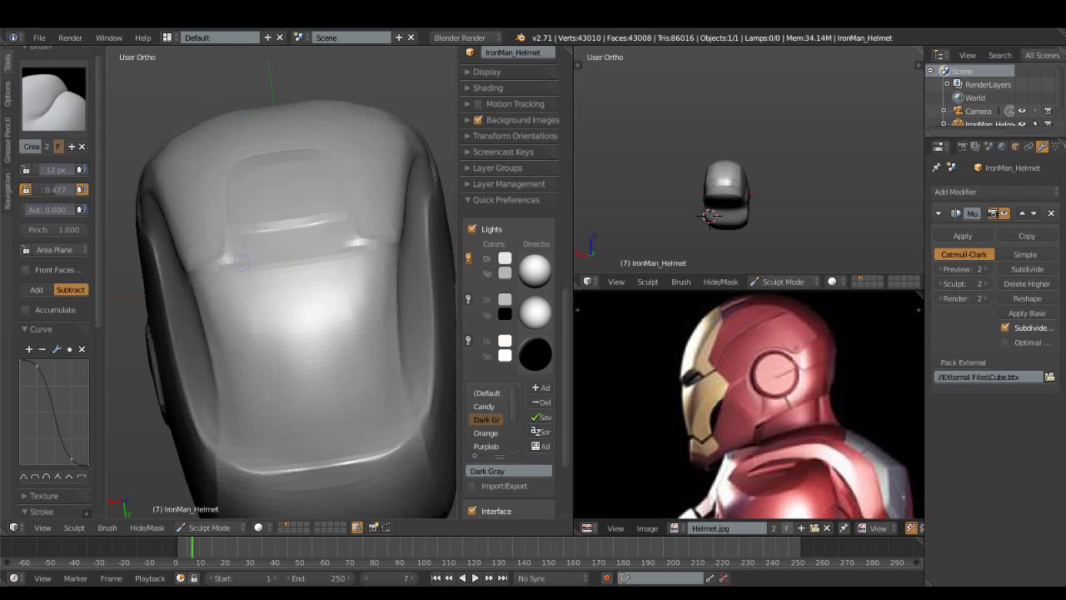
{"action": "mouse_move", "coordinate": [241, 262]}
{"action": "middle_mouse_down"}
{"action": "mouse_move", "coordinate": [277, 298]}
{"action": "mouse_move", "coordinate": [250, 250]}
{"action": "middle_mouse_up"}
Switch to the Polish brush and enlarge it to 29 px
{"action": "left_click", "coordinate": [54, 98]}
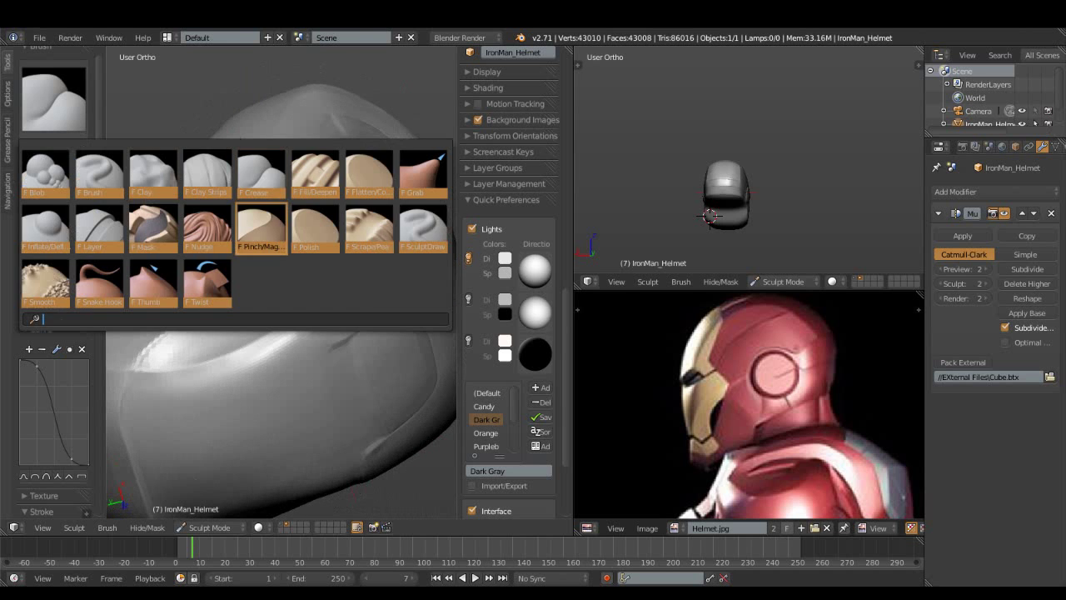
{"action": "left_click", "coordinate": [314, 229]}
{"action": "middle_click_drag", "start_coordinate": [314, 229], "coordinate": [250, 299]}
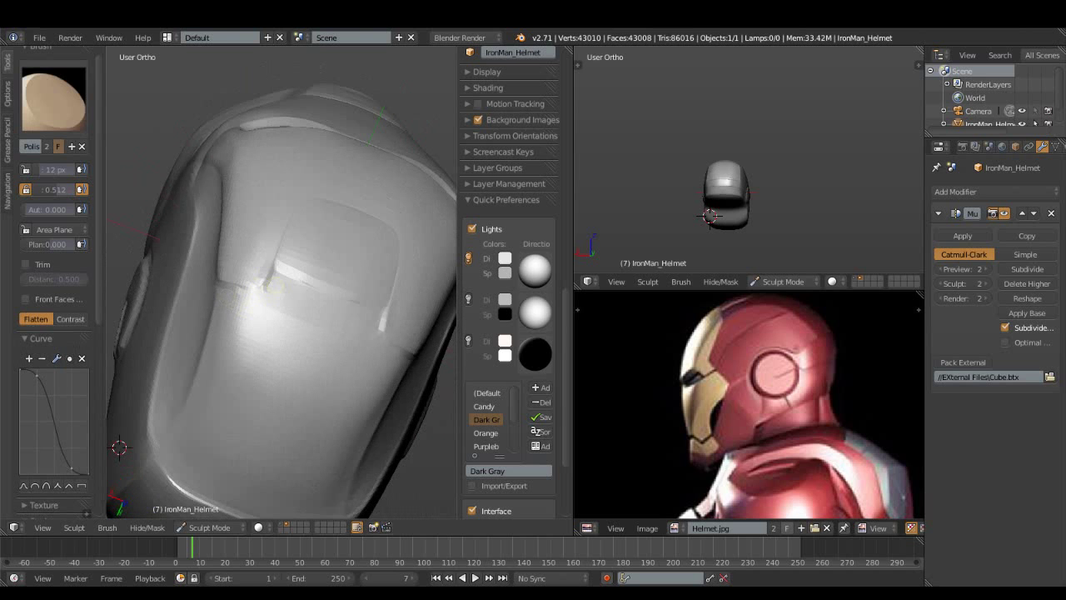
{"action": "key", "text": "f"}
{"action": "left_click", "coordinate": [237, 319]}
{"action": "mouse_move", "coordinate": [260, 250]}
{"action": "middle_mouse_down"}
{"action": "mouse_move", "coordinate": [147, 333]}
{"action": "mouse_move", "coordinate": [283, 308]}
{"action": "mouse_move", "coordinate": [290, 233]}
{"action": "middle_mouse_up"}
{"action": "mouse_move", "coordinate": [208, 328]}
{"action": "middle_mouse_down"}
{"action": "mouse_move", "coordinate": [281, 275]}
{"action": "mouse_move", "coordinate": [349, 274]}
{"action": "mouse_move", "coordinate": [281, 226]}
{"action": "mouse_move", "coordinate": [250, 349]}
{"action": "middle_mouse_up"}
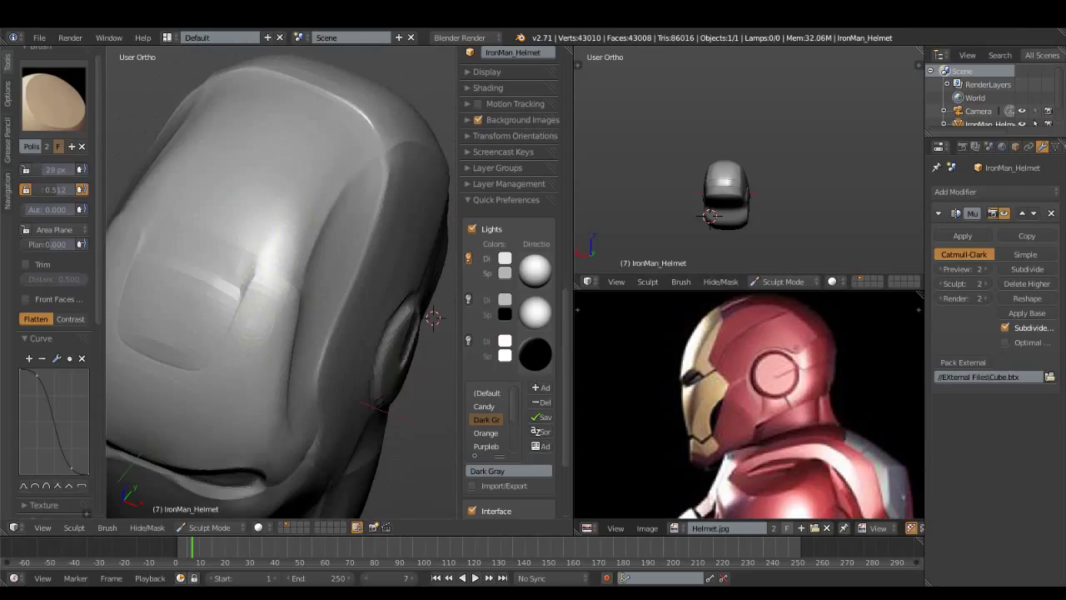
Switch to a smaller Clay brush in Subtract mode and dent the forehead panel
{"action": "left_click", "coordinate": [54, 98]}
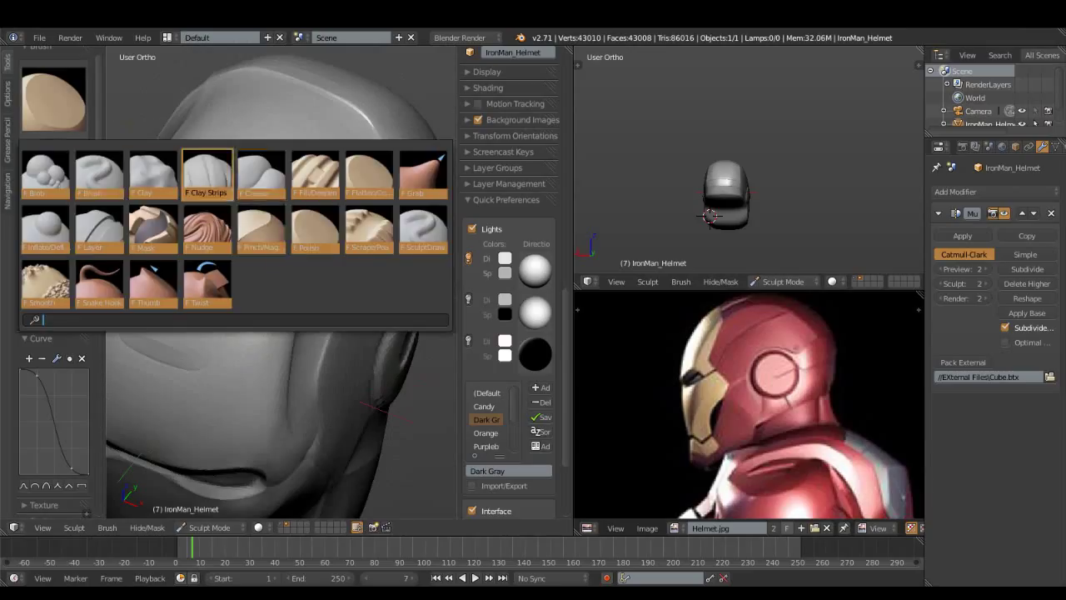
{"action": "left_click", "coordinate": [208, 174]}
{"action": "key", "text": "f"}
{"action": "left_click", "coordinate": [262, 284]}
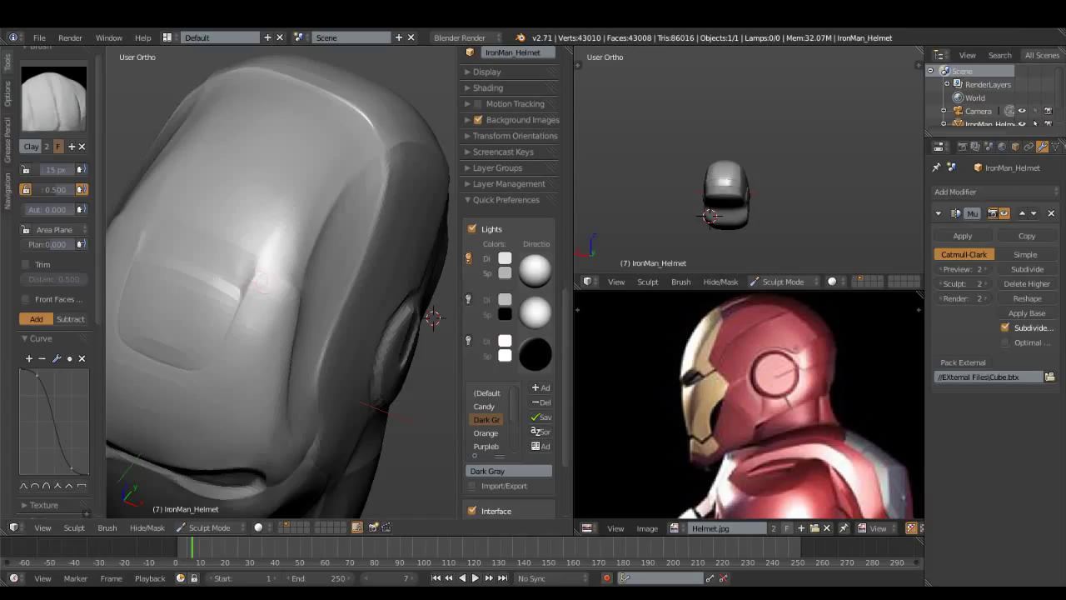
{"action": "middle_click_drag", "start_coordinate": [275, 250], "coordinate": [275, 316]}
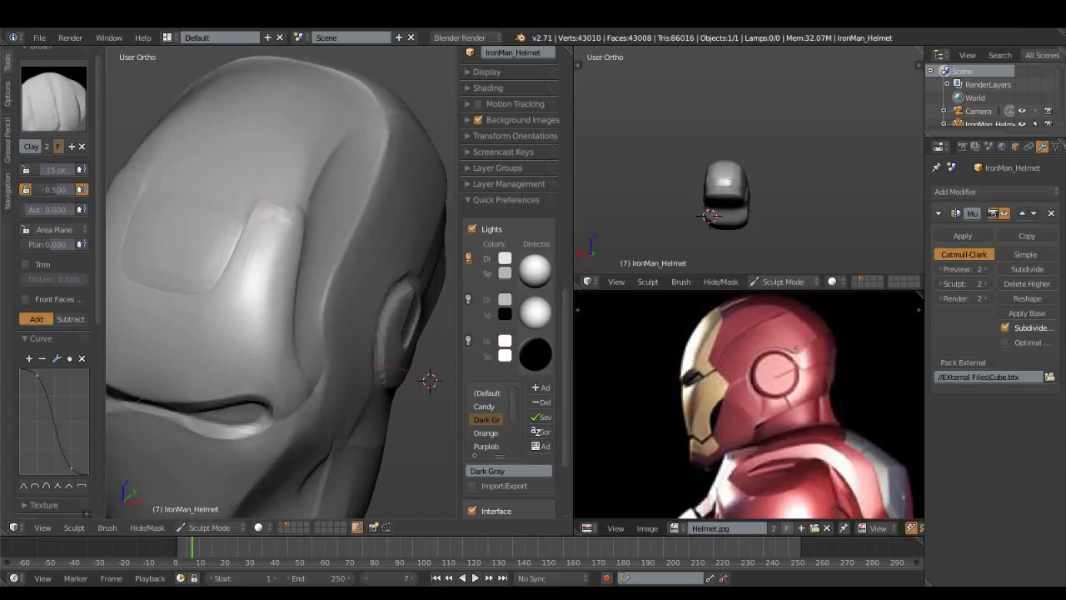
{"action": "mouse_move", "coordinate": [433, 358]}
{"action": "middle_mouse_down"}
{"action": "mouse_move", "coordinate": [436, 328]}
{"action": "mouse_move", "coordinate": [451, 311]}
{"action": "mouse_move", "coordinate": [438, 381]}
{"action": "mouse_move", "coordinate": [396, 296]}
{"action": "middle_mouse_up"}
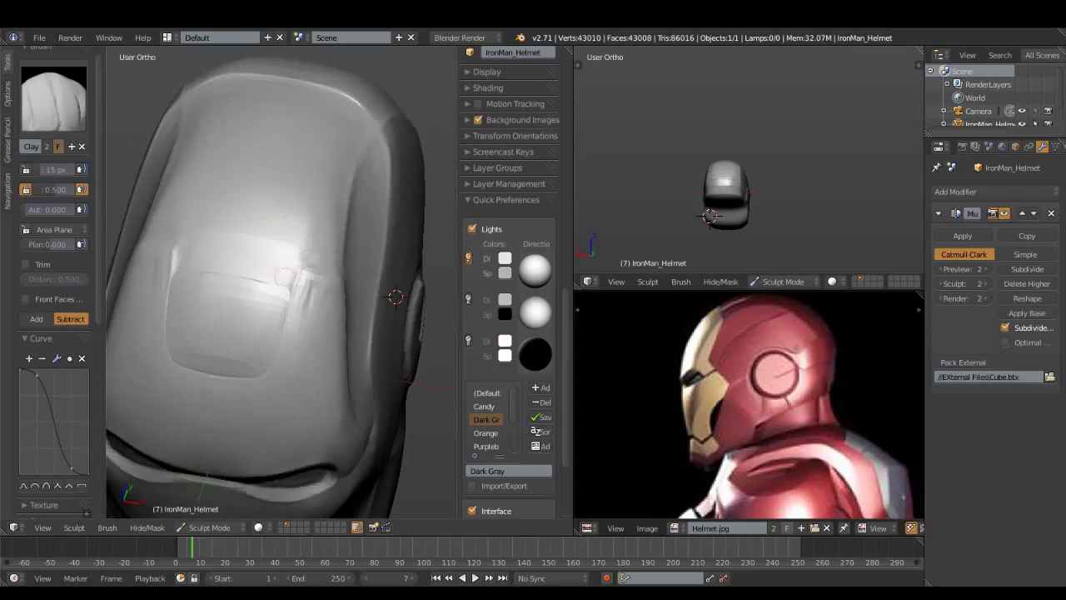
{"action": "left_click", "coordinate": [53, 98]}
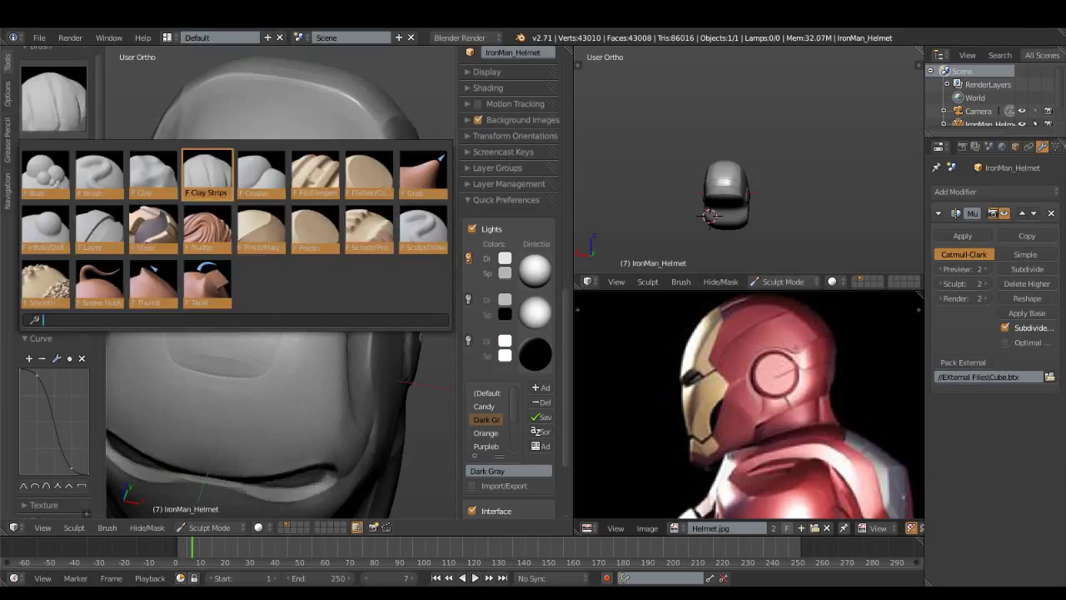
Select the Fill brush at 36 px and reset its plane offset to 0
{"action": "left_click", "coordinate": [321, 166]}
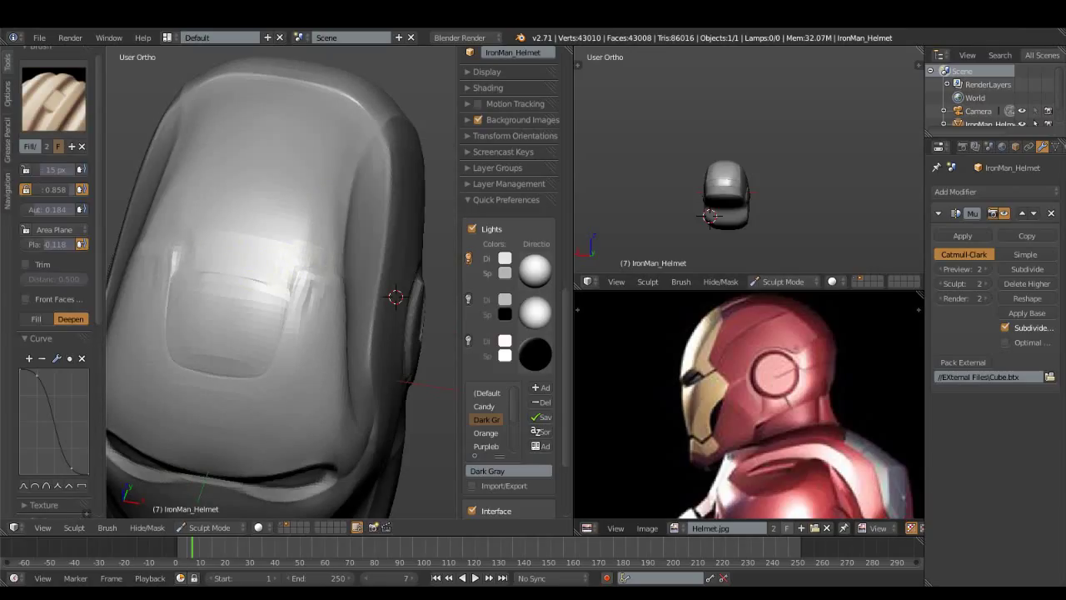
{"action": "middle_click_drag", "start_coordinate": [319, 254], "coordinate": [266, 208]}
{"action": "left_click_drag", "start_coordinate": [56, 244], "coordinate": [38, 244]}
{"action": "middle_click_drag", "start_coordinate": [281, 169], "coordinate": [330, 213]}
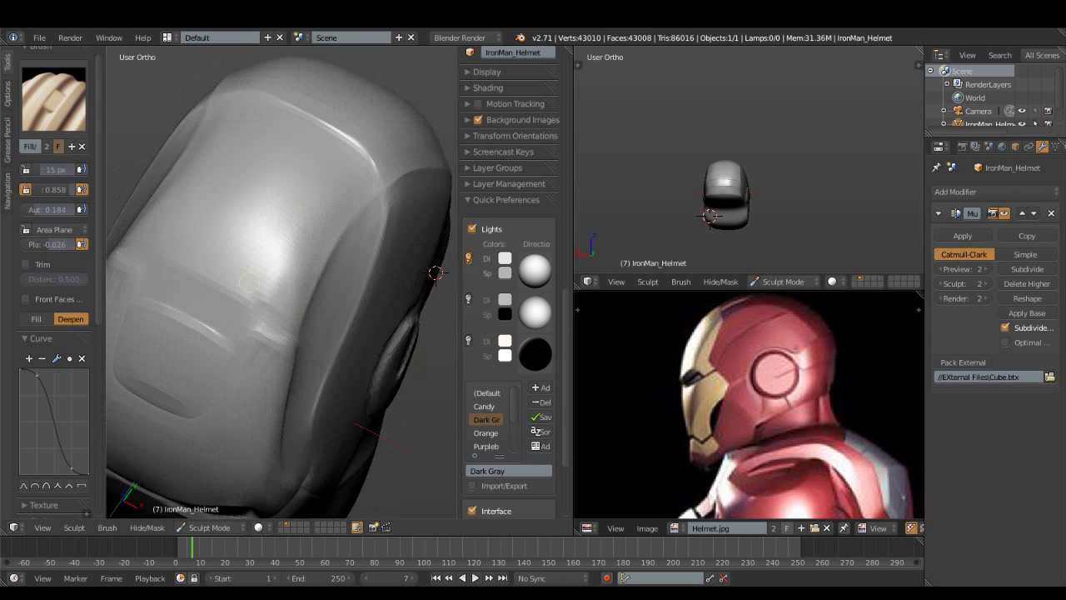
{"action": "middle_click_drag", "start_coordinate": [249, 297], "coordinate": [266, 229]}
{"action": "key", "text": "f"}
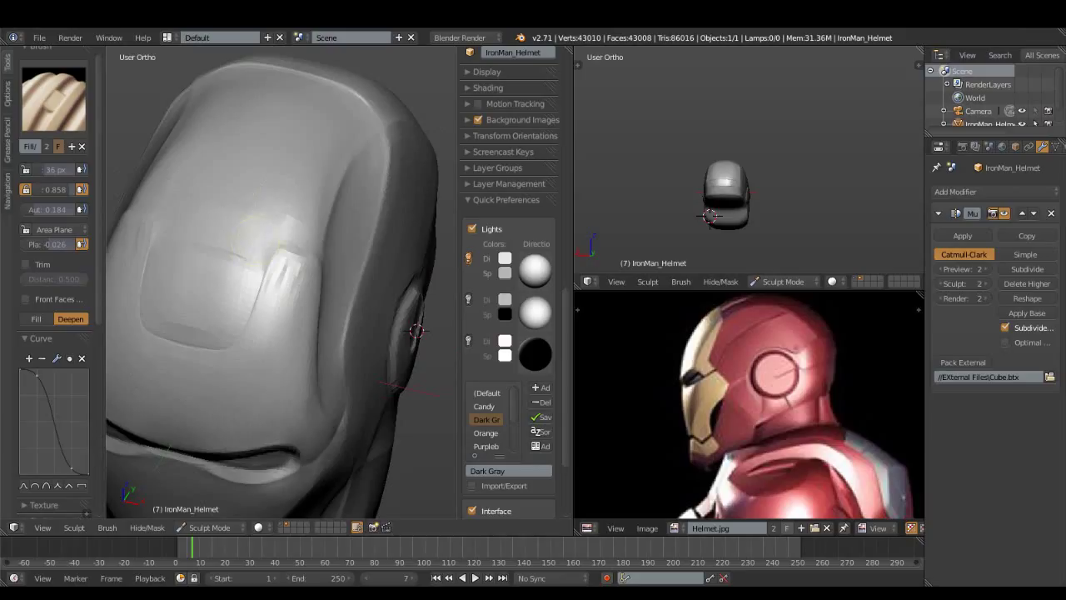
{"action": "left_click_drag", "start_coordinate": [56, 244], "coordinate": [70, 244]}
{"action": "left_click", "coordinate": [50, 244]}
{"action": "type", "text": "0"}
{"action": "key", "text": "Return"}
Switch the Fill brush to Deepen and lower its strength and plane offset
{"action": "middle_click_drag", "start_coordinate": [275, 291], "coordinate": [316, 275]}
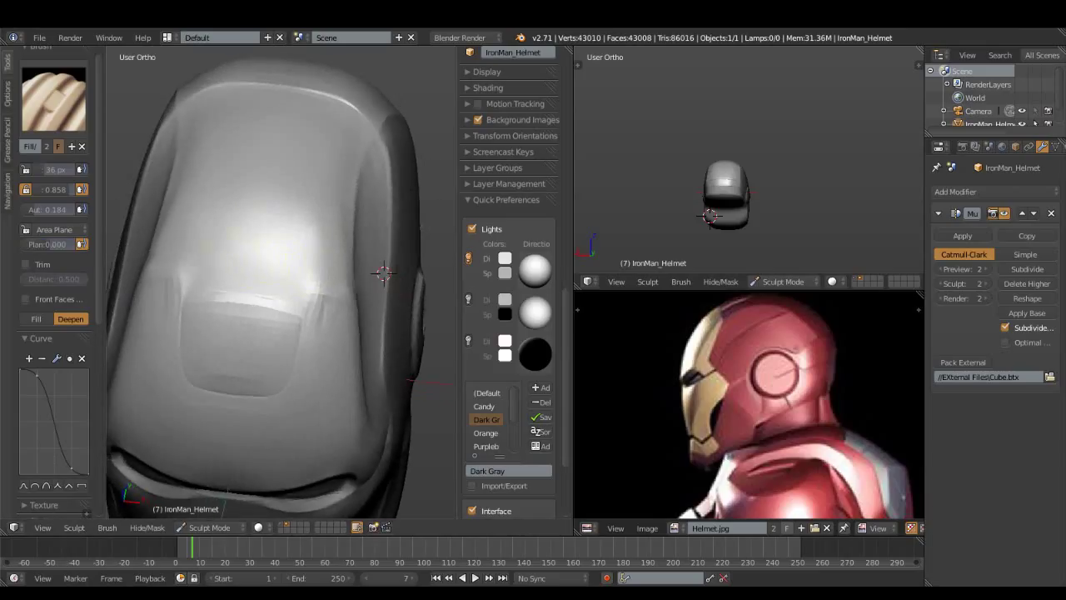
{"action": "middle_click_drag", "start_coordinate": [383, 273], "coordinate": [321, 280]}
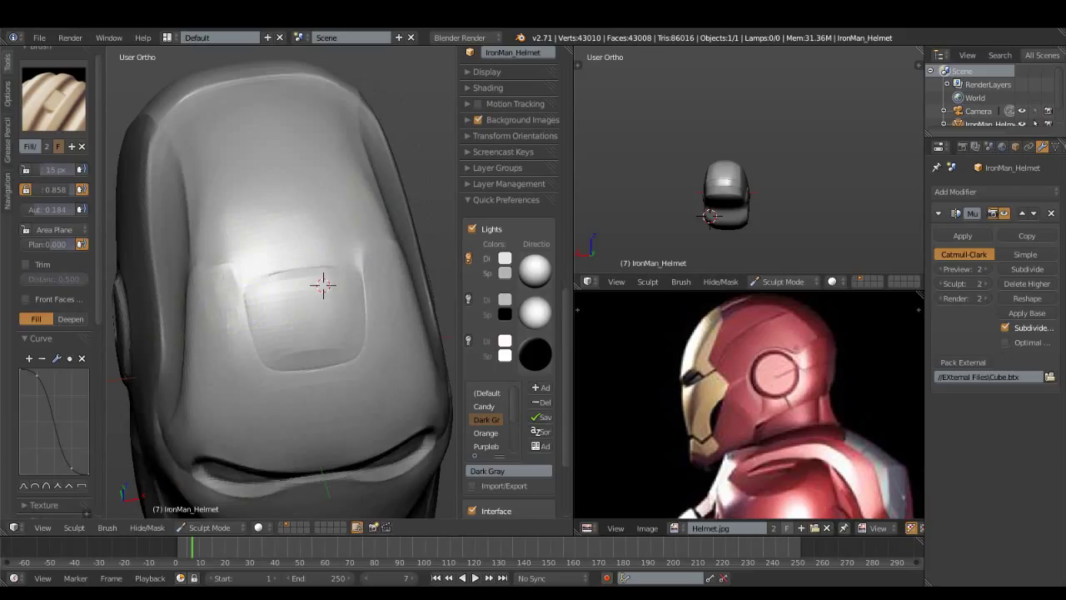
{"action": "mouse_move", "coordinate": [323, 285]}
{"action": "middle_mouse_down"}
{"action": "mouse_move", "coordinate": [249, 238]}
{"action": "mouse_move", "coordinate": [319, 269]}
{"action": "middle_mouse_up"}
{"action": "key", "text": "ctrl"}
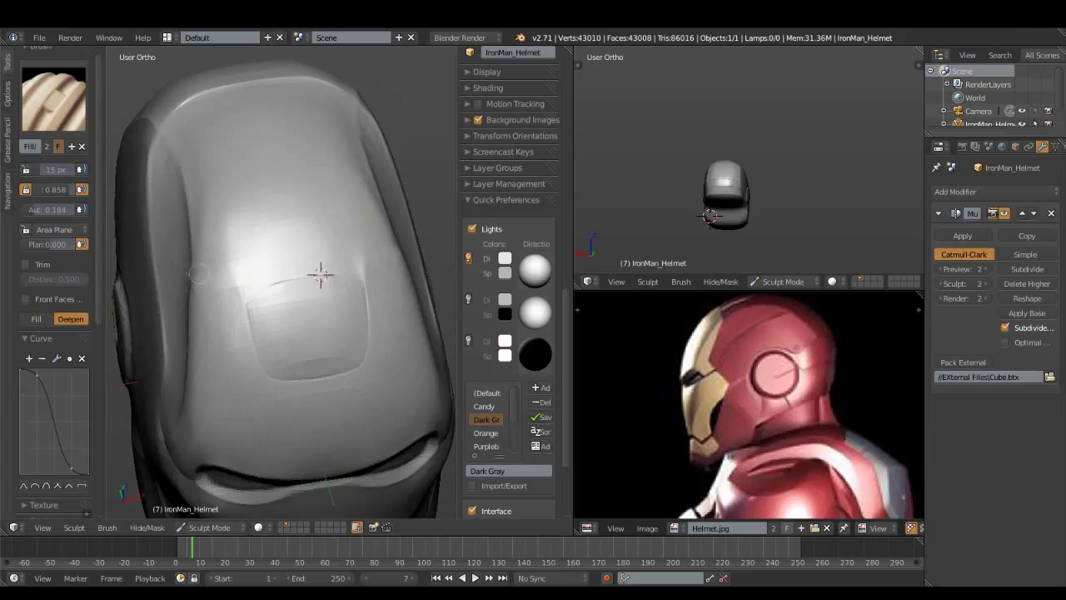
{"action": "left_click_drag", "start_coordinate": [55, 189], "coordinate": [41, 189]}
{"action": "left_click_drag", "start_coordinate": [55, 244], "coordinate": [41, 244]}
Raise the brush strength and set the plane offset to 0.500
{"action": "middle_click_drag", "start_coordinate": [321, 249], "coordinate": [271, 261]}
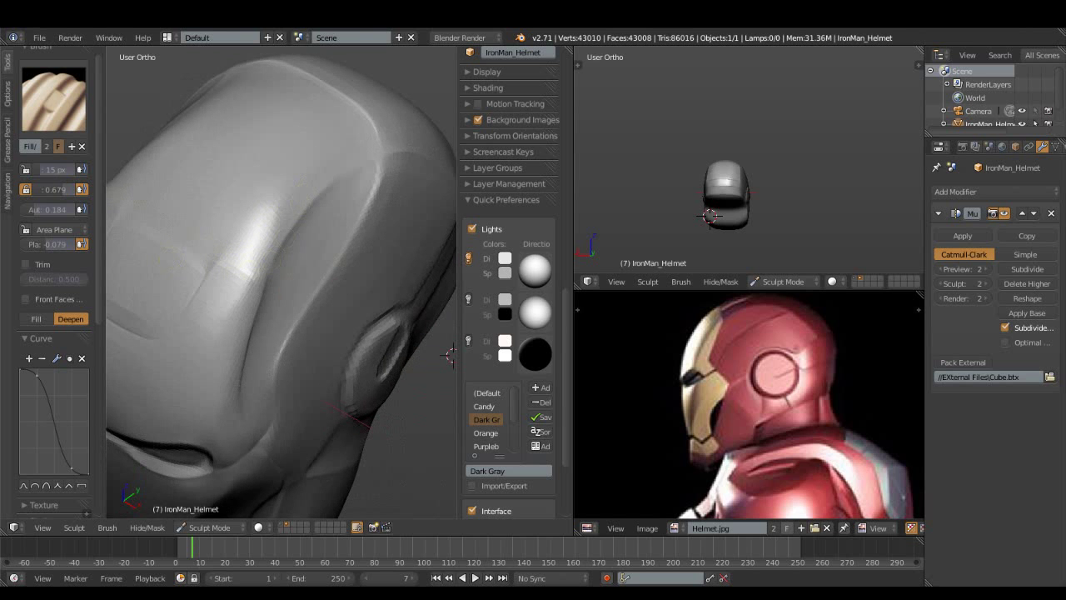
{"action": "middle_click_drag", "start_coordinate": [191, 299], "coordinate": [114, 156]}
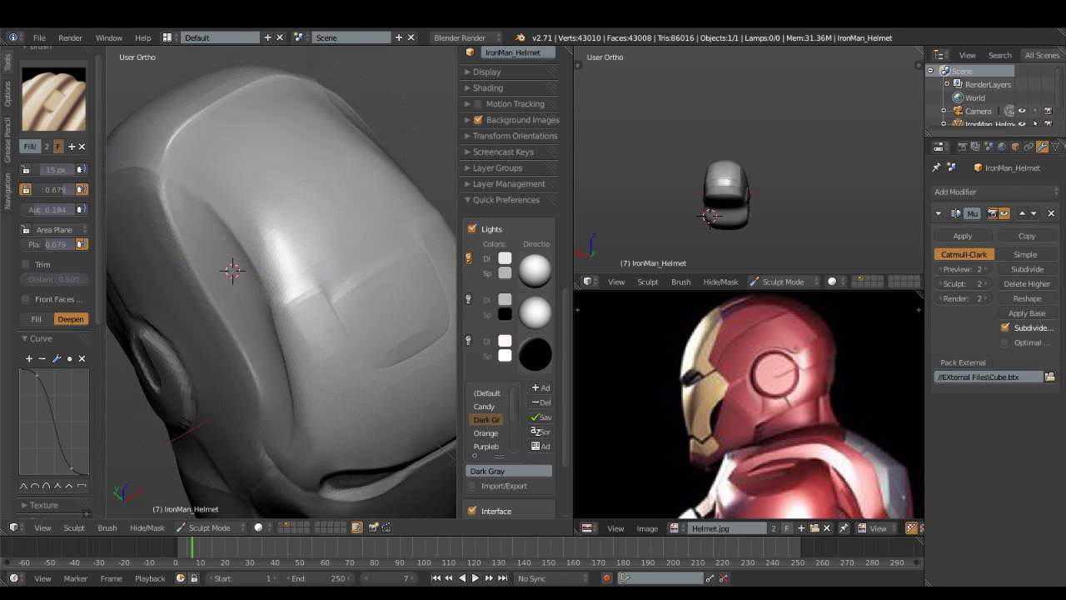
{"action": "left_click_drag", "start_coordinate": [55, 244], "coordinate": [71, 244]}
{"action": "left_click_drag", "start_coordinate": [56, 189], "coordinate": [70, 189]}
{"action": "middle_click_drag", "start_coordinate": [233, 271], "coordinate": [311, 267]}
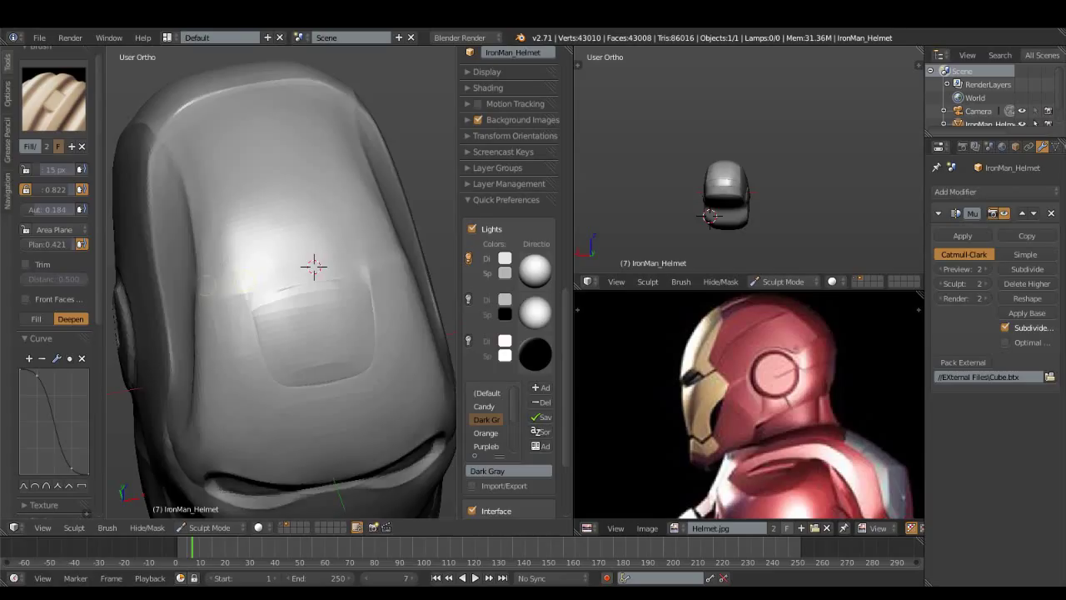
{"action": "mouse_move", "coordinate": [314, 266]}
{"action": "middle_mouse_down"}
{"action": "mouse_move", "coordinate": [403, 268]}
{"action": "mouse_move", "coordinate": [269, 272]}
{"action": "mouse_move", "coordinate": [251, 284]}
{"action": "middle_mouse_up"}
{"action": "key", "text": "BackSpace"}
{"action": "middle_click_drag", "start_coordinate": [250, 284], "coordinate": [219, 316]}
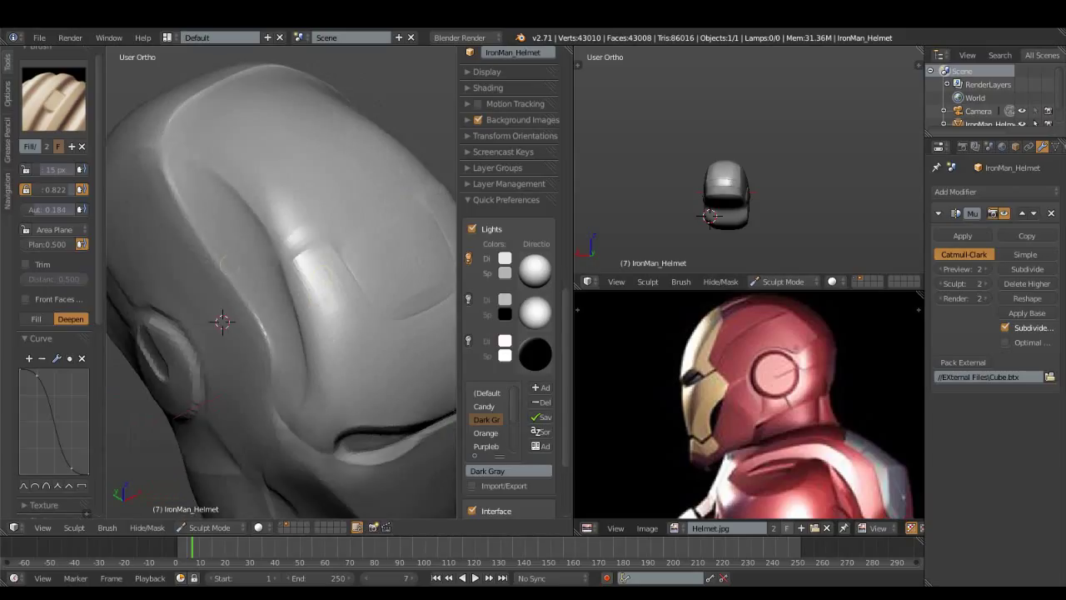
Fill the ridge beside the forehead panel and lower the plane offset to 0.197
{"action": "key", "text": "ctrl"}
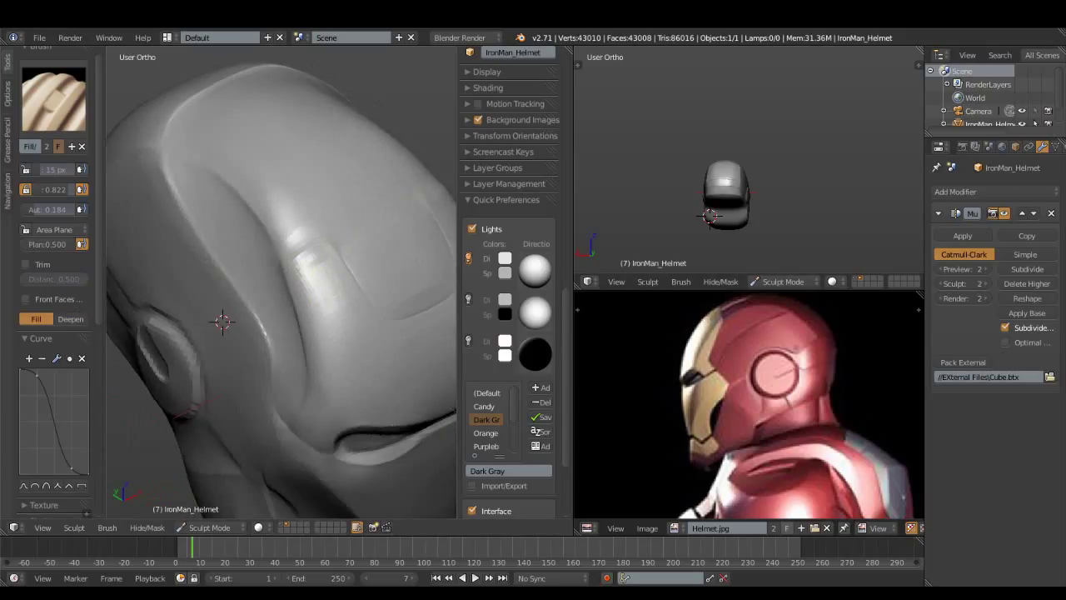
{"action": "left_click_drag", "start_coordinate": [335, 257], "coordinate": [321, 273]}
{"action": "left_click_drag", "start_coordinate": [54, 244], "coordinate": [38, 244]}
{"action": "middle_click_drag", "start_coordinate": [222, 322], "coordinate": [273, 216]}
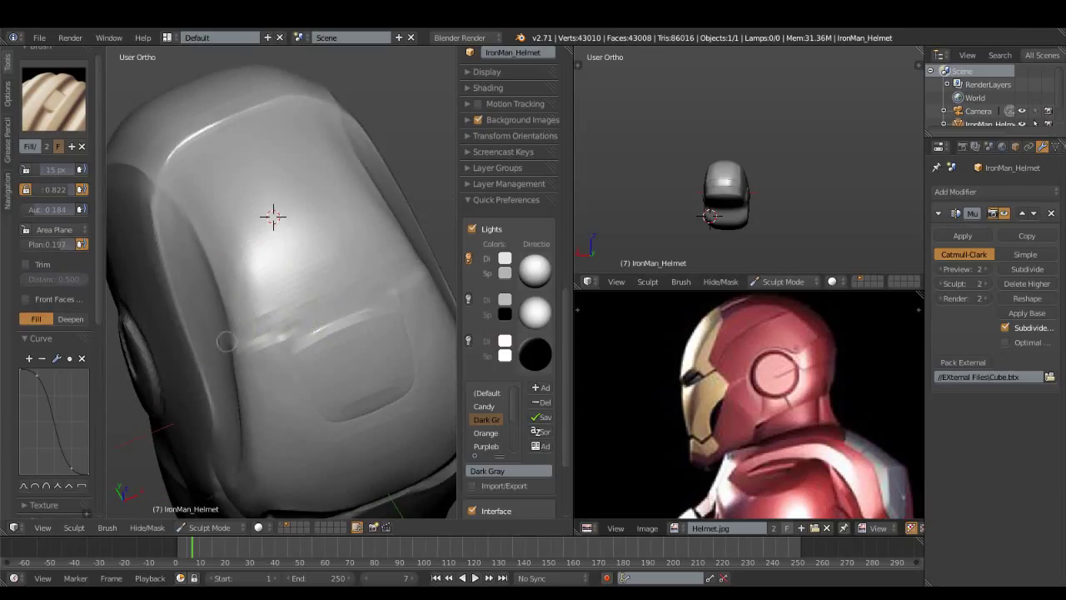
{"action": "middle_click_drag", "start_coordinate": [273, 216], "coordinate": [257, 261]}
Return to Deepen with plane offset 0.500, slight autosmooth and strength 0.965
{"action": "key", "text": "ctrl"}
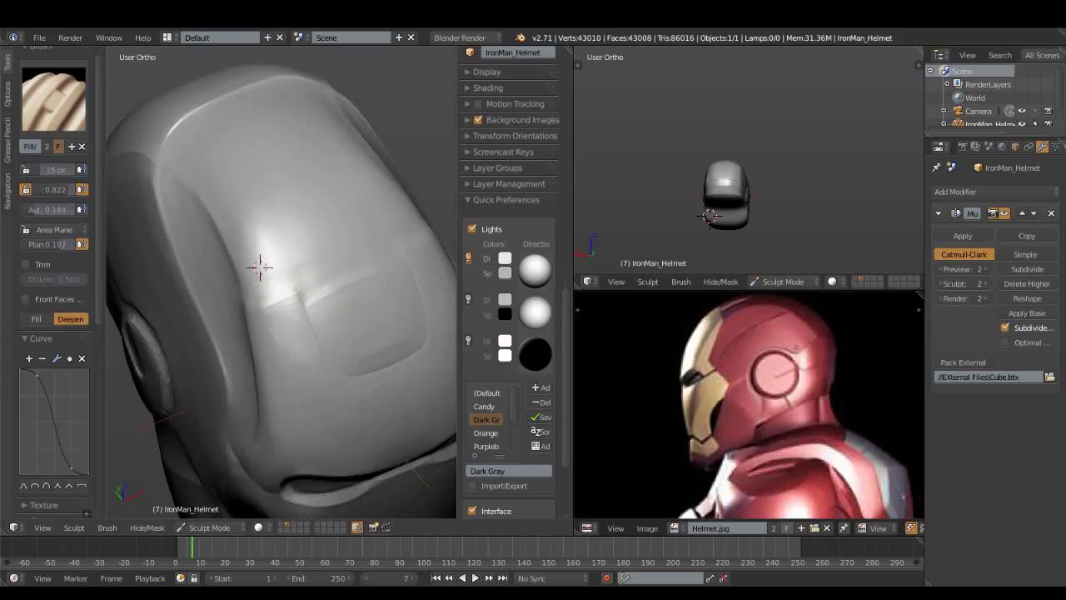
{"action": "left_click_drag", "start_coordinate": [54, 244], "coordinate": [75, 244]}
{"action": "left_click_drag", "start_coordinate": [67, 209], "coordinate": [30, 209]}
{"action": "left_click_drag", "start_coordinate": [33, 209], "coordinate": [63, 189]}
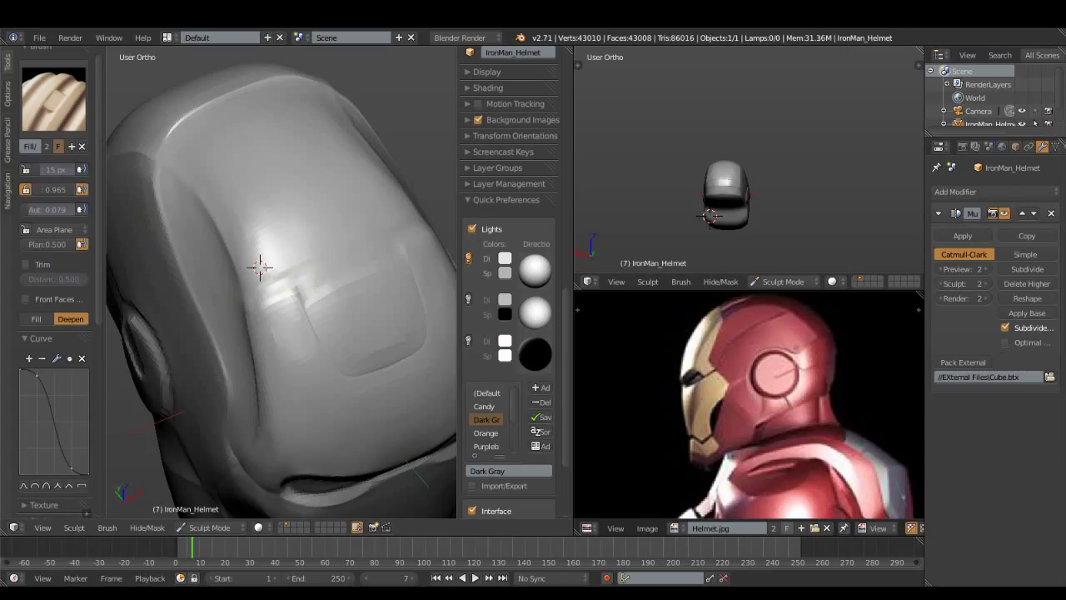
{"action": "mouse_move", "coordinate": [260, 266]}
{"action": "middle_mouse_down"}
{"action": "mouse_move", "coordinate": [347, 328]}
{"action": "mouse_move", "coordinate": [305, 332]}
{"action": "middle_mouse_up"}
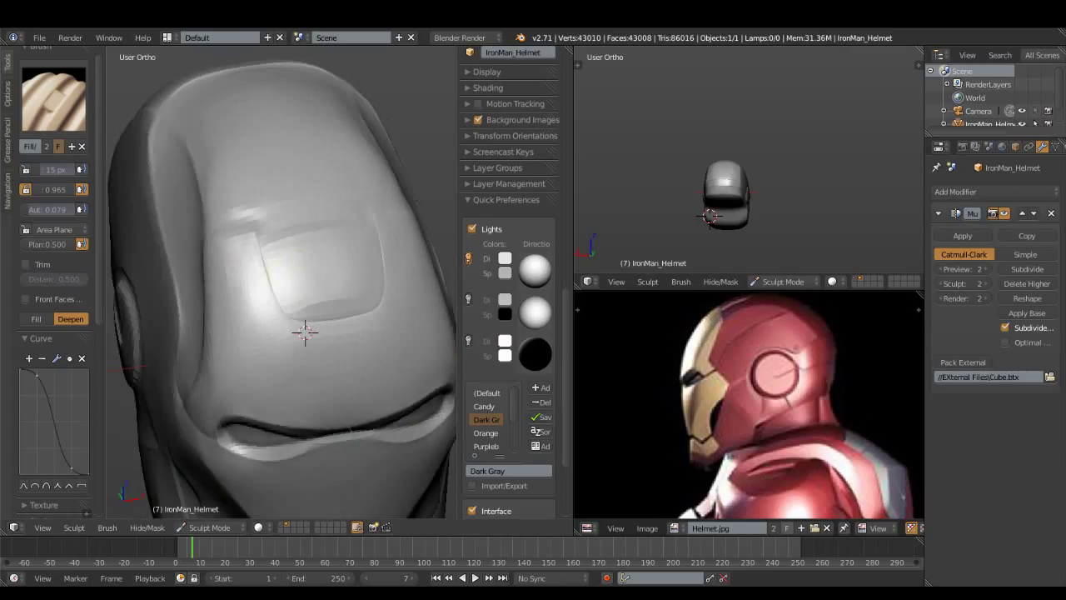
{"action": "left_click", "coordinate": [53, 99]}
Crease the forehead panel's top edge, then smooth the rough ridge along it
{"action": "left_click", "coordinate": [316, 221]}
{"action": "left_click_drag", "start_coordinate": [226, 228], "coordinate": [291, 221]}
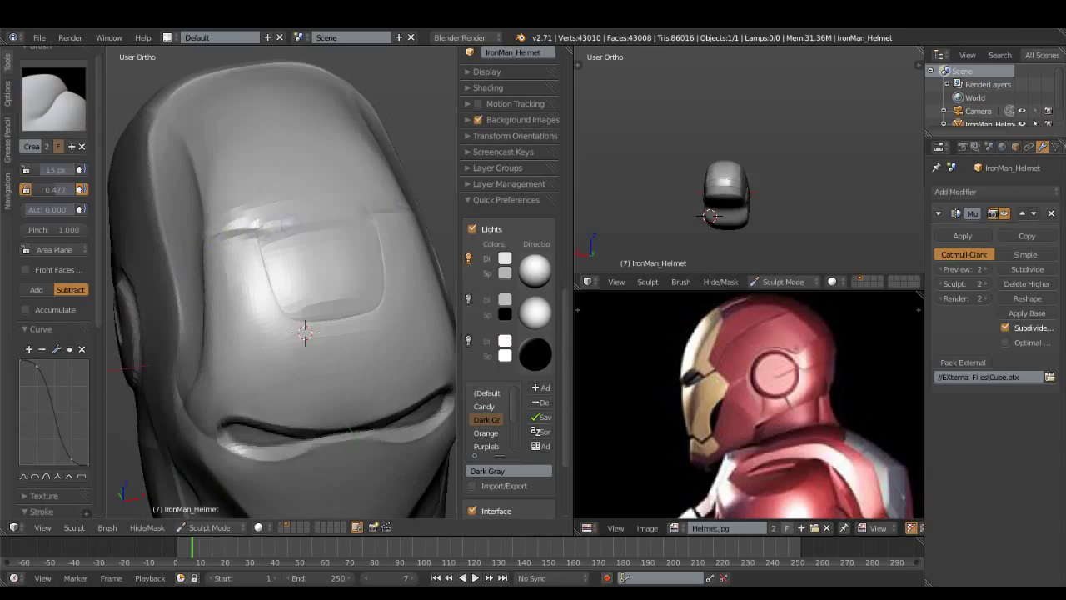
{"action": "mouse_move", "coordinate": [304, 333]}
{"action": "middle_mouse_down"}
{"action": "mouse_move", "coordinate": [364, 219]}
{"action": "mouse_move", "coordinate": [369, 301]}
{"action": "mouse_move", "coordinate": [307, 319]}
{"action": "middle_mouse_up"}
{"action": "left_click", "coordinate": [53, 99]}
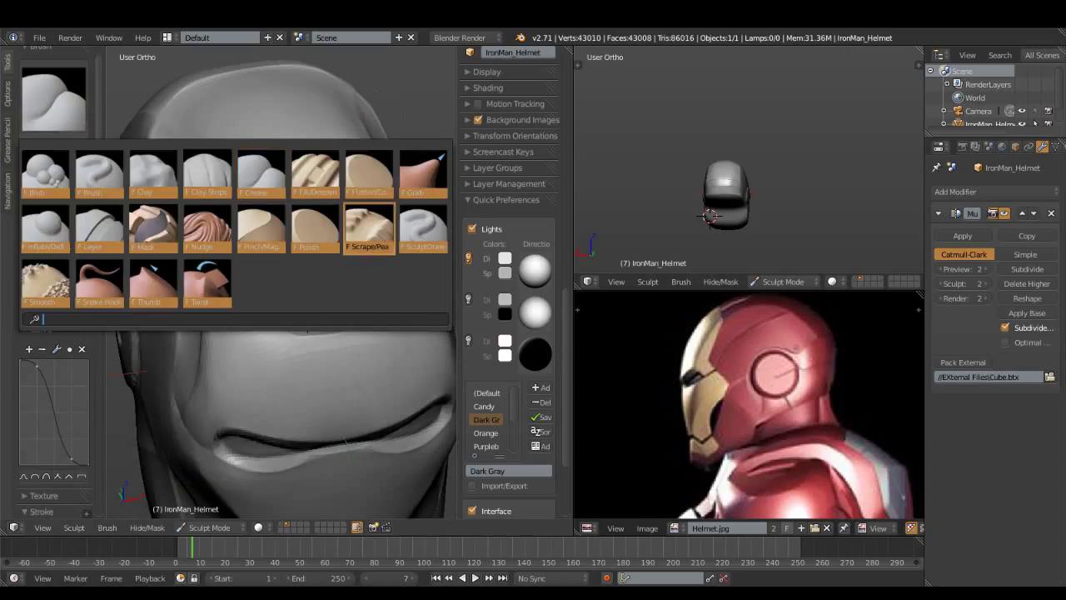
{"action": "left_click", "coordinate": [369, 174]}
{"action": "left_click", "coordinate": [53, 98]}
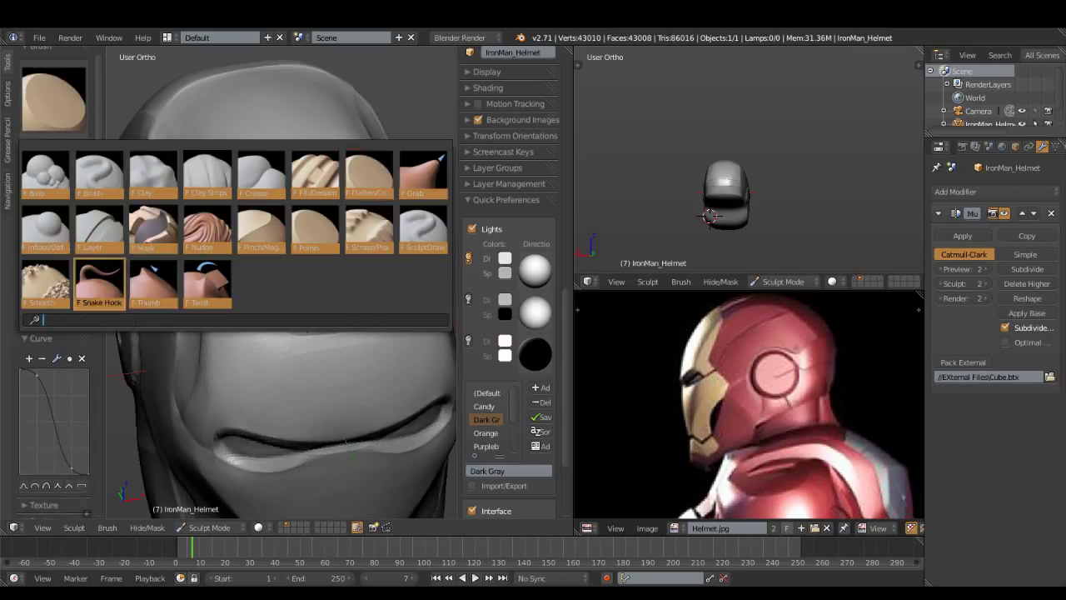
{"action": "left_click", "coordinate": [42, 287]}
{"action": "left_click_drag", "start_coordinate": [377, 238], "coordinate": [228, 253]}
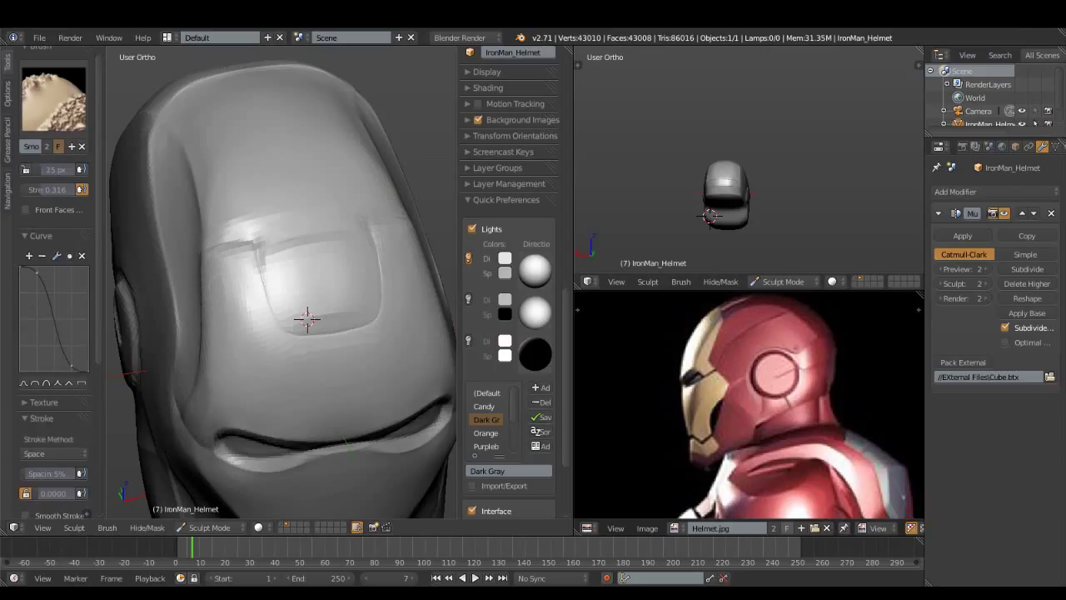
Reselect the Crease brush, undo a stray dent, and set it to Add mode
{"action": "middle_click_drag", "start_coordinate": [241, 218], "coordinate": [191, 302]}
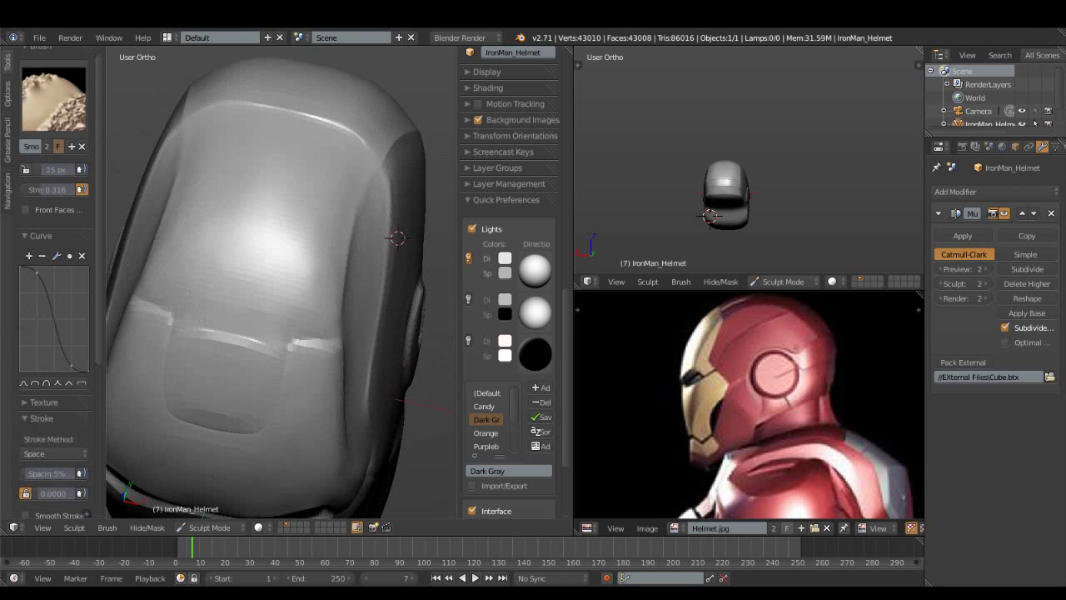
{"action": "mouse_move", "coordinate": [274, 284]}
{"action": "middle_mouse_down"}
{"action": "mouse_move", "coordinate": [225, 333]}
{"action": "mouse_move", "coordinate": [242, 333]}
{"action": "middle_mouse_up"}
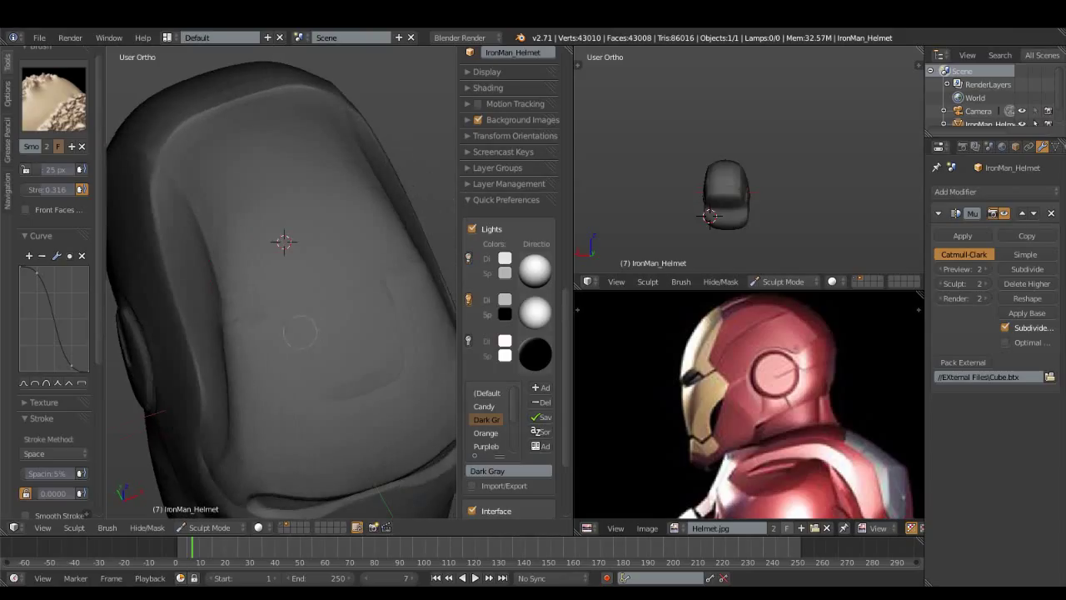
{"action": "left_click", "coordinate": [53, 98]}
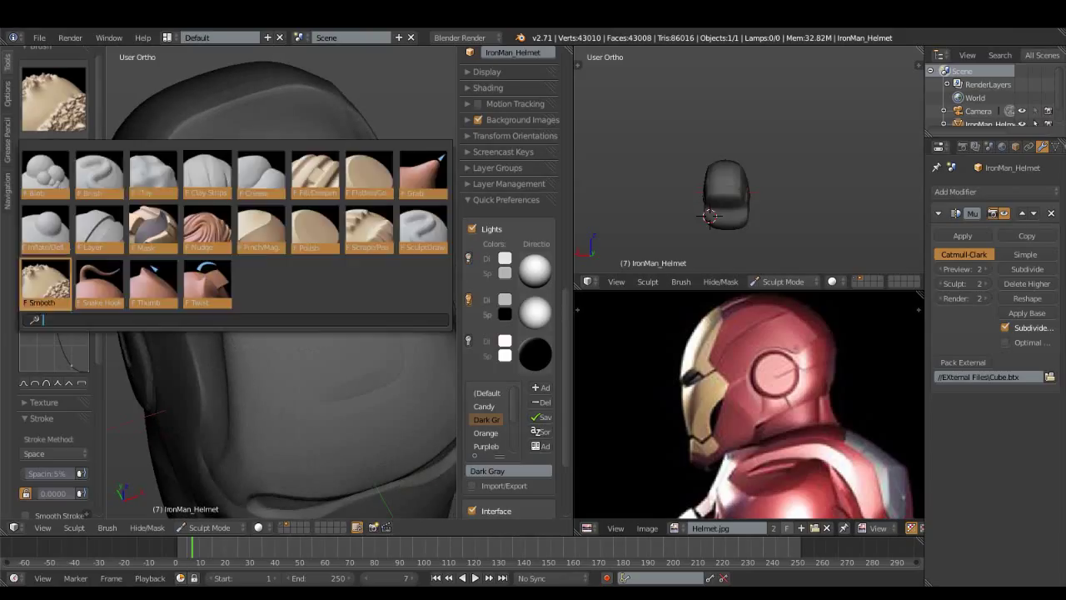
{"action": "left_click", "coordinate": [257, 174]}
{"action": "left_click", "coordinate": [228, 324]}
{"action": "key", "text": "ctrl+z"}
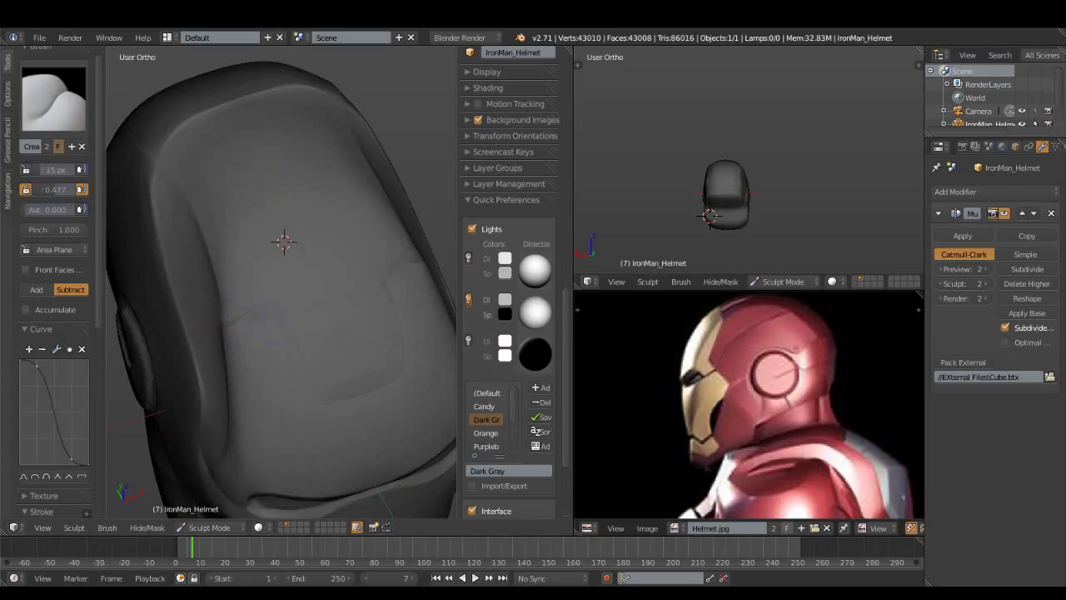
{"action": "middle_click_drag", "start_coordinate": [284, 291], "coordinate": [217, 308]}
{"action": "left_click", "coordinate": [53, 99]}
{"action": "left_click", "coordinate": [36, 289]}
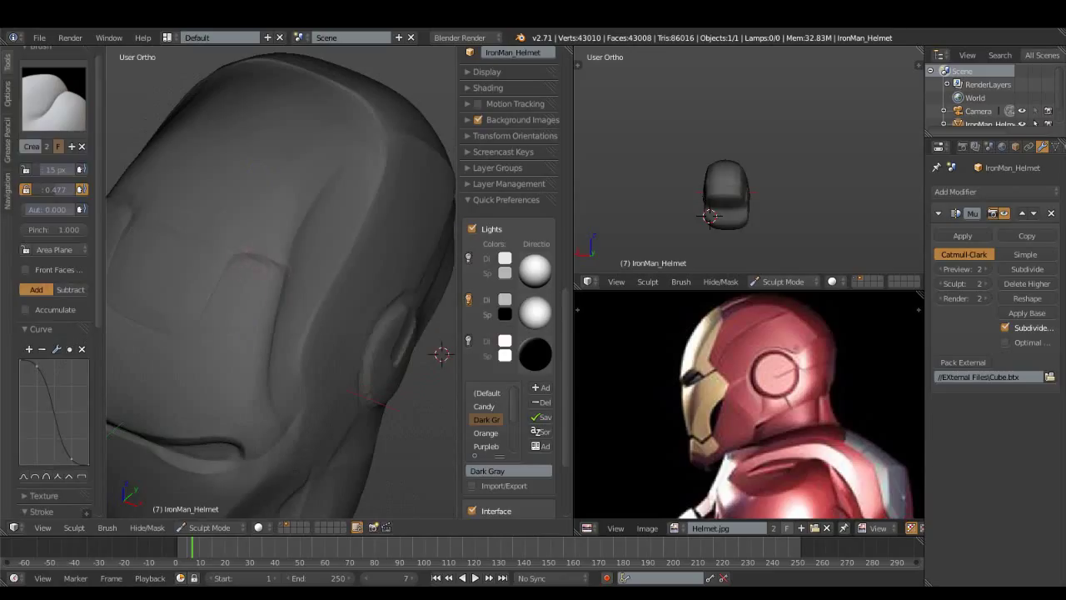
{"action": "middle_click_drag", "start_coordinate": [316, 291], "coordinate": [233, 292]}
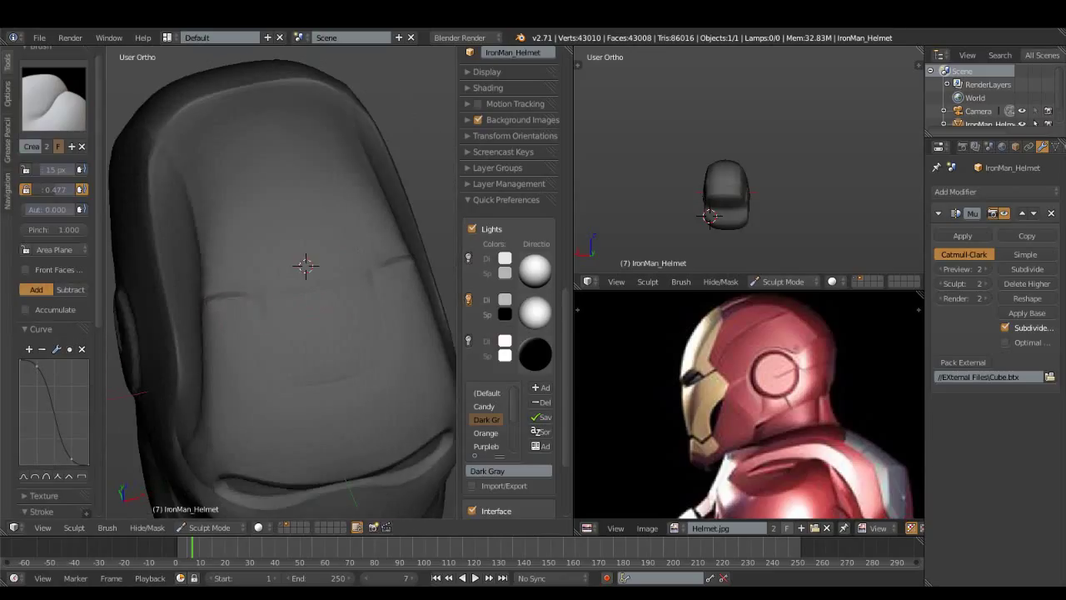
{"action": "left_click", "coordinate": [53, 98]}
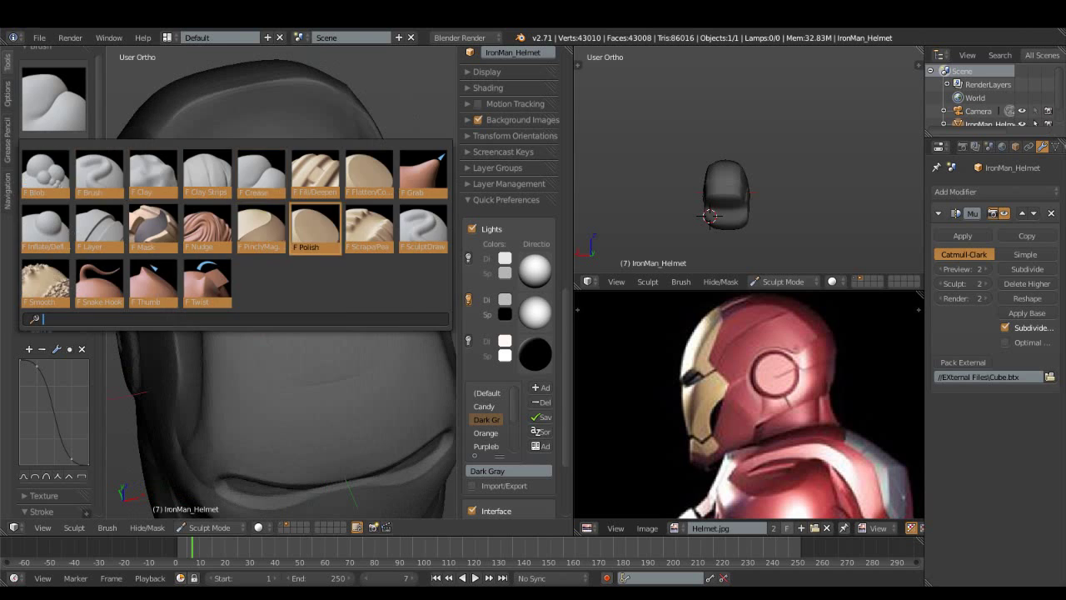
Alternate between the Polish and Pinch brushes while viewing the helmet from the front and three-quarter angles
{"action": "left_click", "coordinate": [315, 229]}
{"action": "middle_click_drag", "start_coordinate": [227, 286], "coordinate": [281, 238]}
{"action": "left_click", "coordinate": [53, 98]}
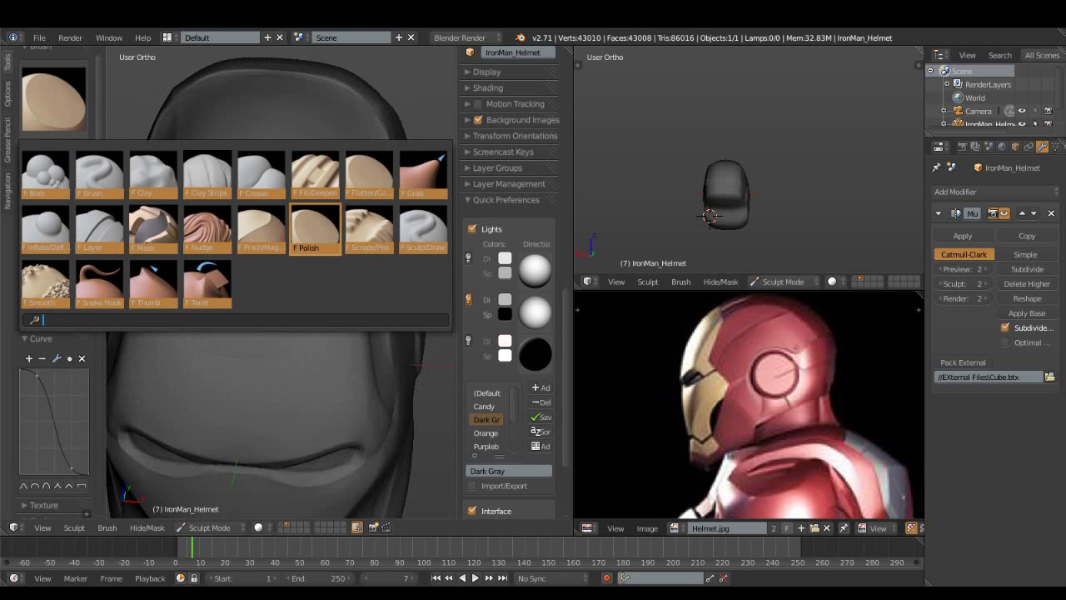
{"action": "left_click", "coordinate": [261, 228]}
{"action": "mouse_move", "coordinate": [319, 267]}
{"action": "middle_mouse_down"}
{"action": "mouse_move", "coordinate": [266, 261]}
{"action": "mouse_move", "coordinate": [275, 254]}
{"action": "middle_mouse_up"}
{"action": "left_click", "coordinate": [53, 98]}
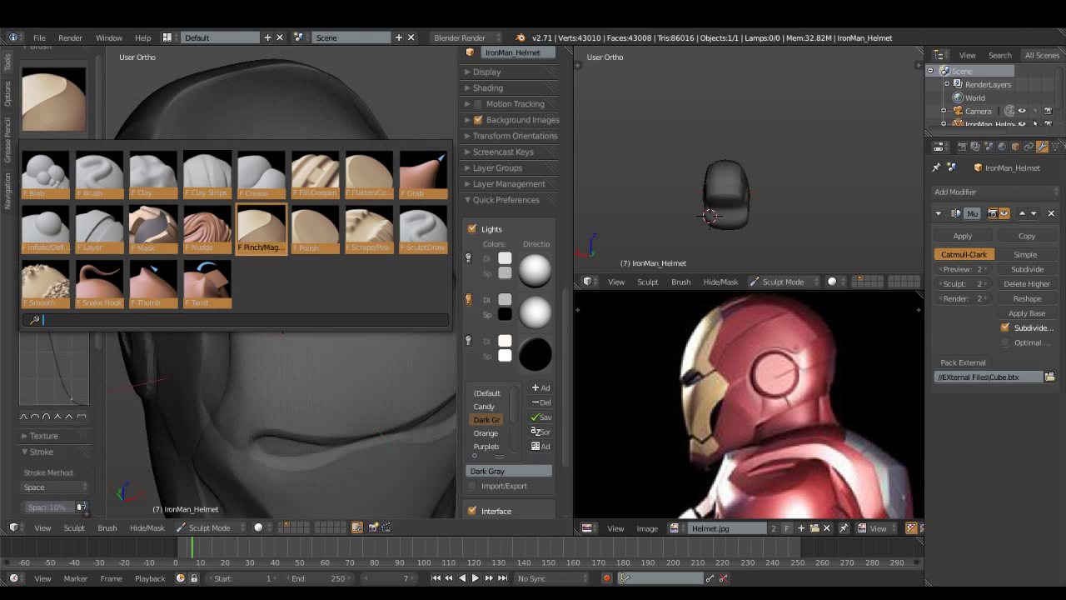
{"action": "left_click", "coordinate": [310, 233]}
{"action": "mouse_move", "coordinate": [290, 233]}
{"action": "middle_mouse_down"}
{"action": "mouse_move", "coordinate": [269, 192]}
{"action": "mouse_move", "coordinate": [221, 208]}
{"action": "mouse_move", "coordinate": [322, 282]}
{"action": "mouse_move", "coordinate": [275, 250]}
{"action": "middle_mouse_up"}
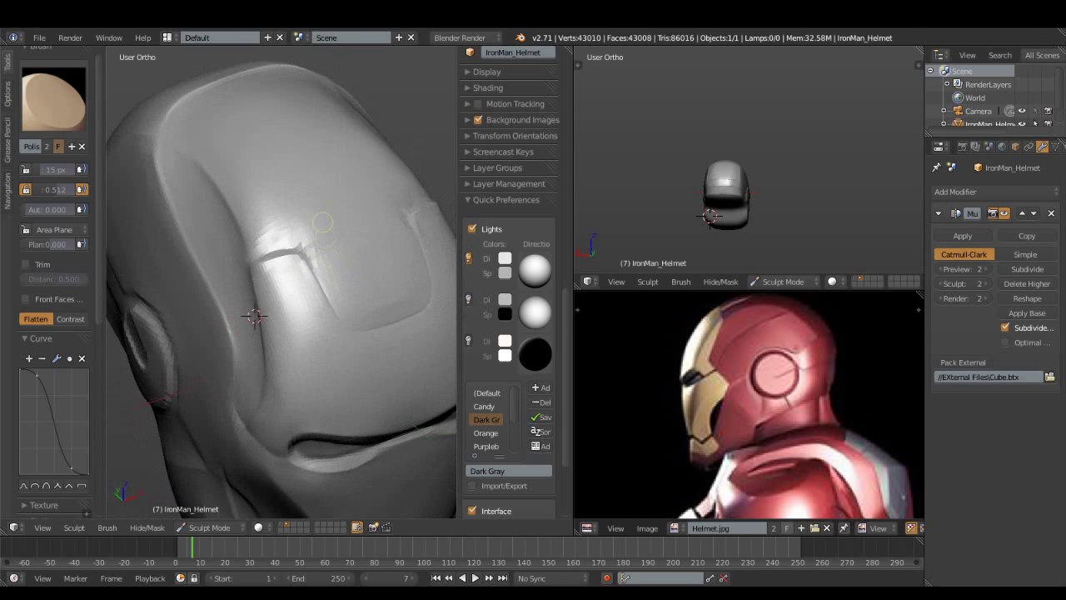
{"action": "left_click", "coordinate": [53, 98]}
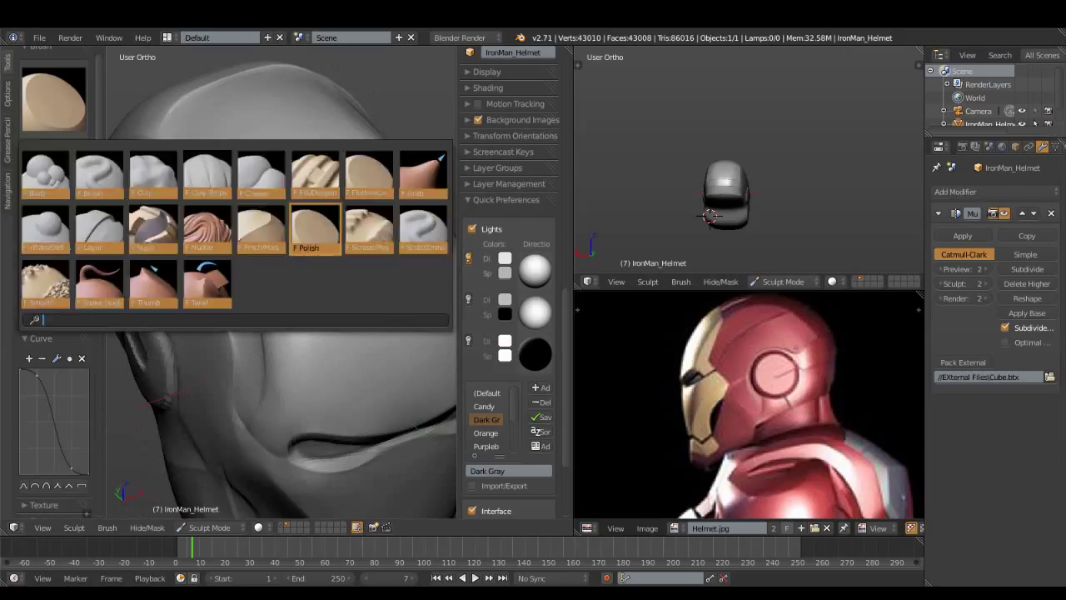
{"action": "key", "text": "Escape"}
Polish the surface around the recessed panel, then shrink the brush to 31 px on the ear side
{"action": "key", "text": "g"}
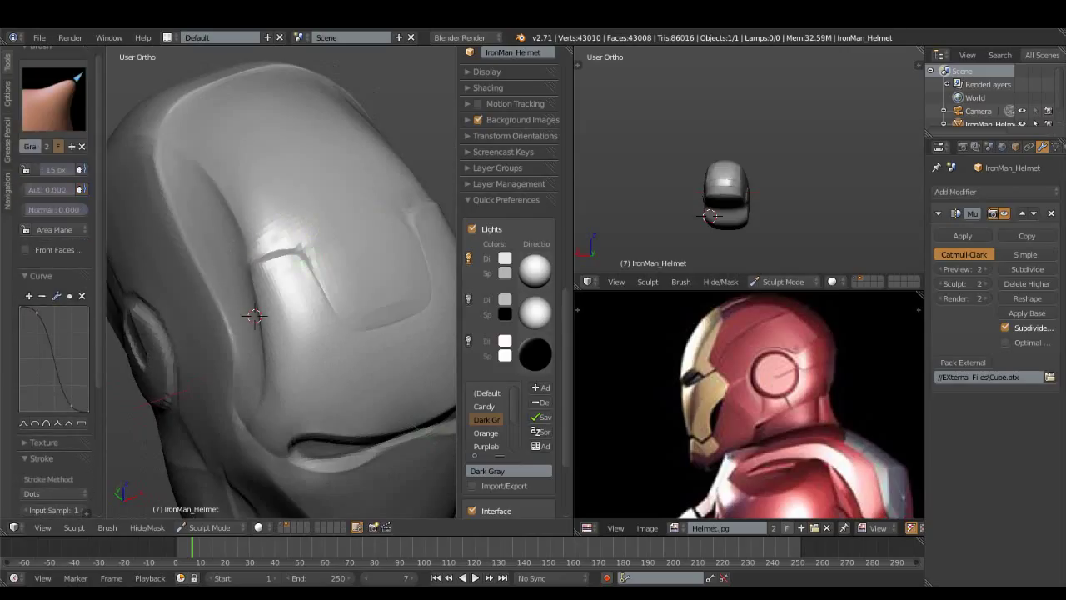
{"action": "left_click", "coordinate": [53, 98]}
{"action": "left_click", "coordinate": [321, 214]}
{"action": "left_click_drag", "start_coordinate": [271, 233], "coordinate": [270, 283]}
{"action": "middle_click_drag", "start_coordinate": [320, 263], "coordinate": [218, 235]}
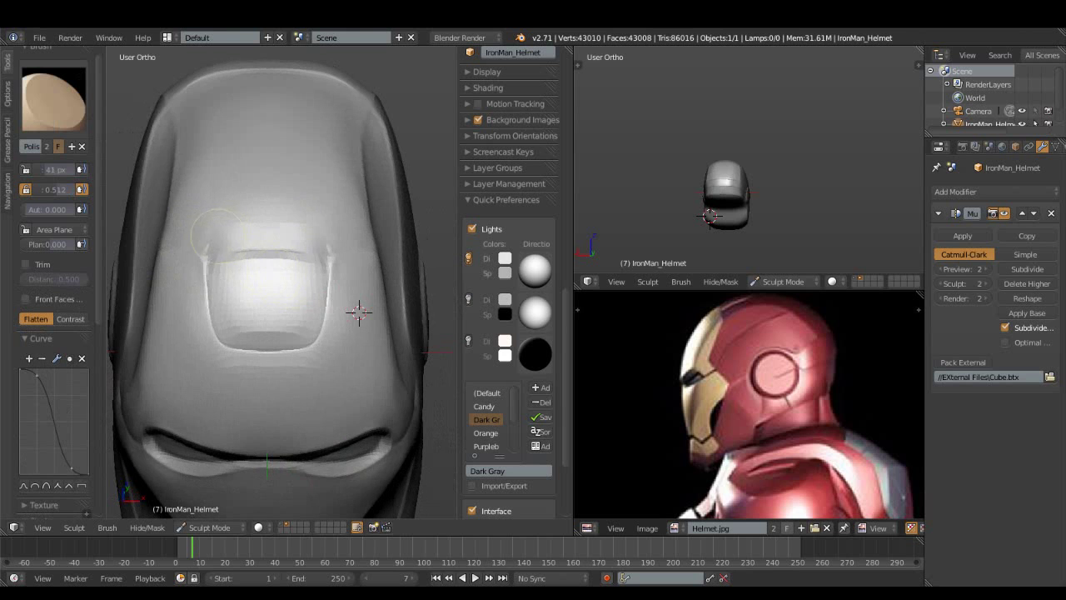
{"action": "mouse_move", "coordinate": [171, 291]}
{"action": "middle_mouse_down"}
{"action": "mouse_move", "coordinate": [220, 250]}
{"action": "mouse_move", "coordinate": [283, 316]}
{"action": "middle_mouse_up"}
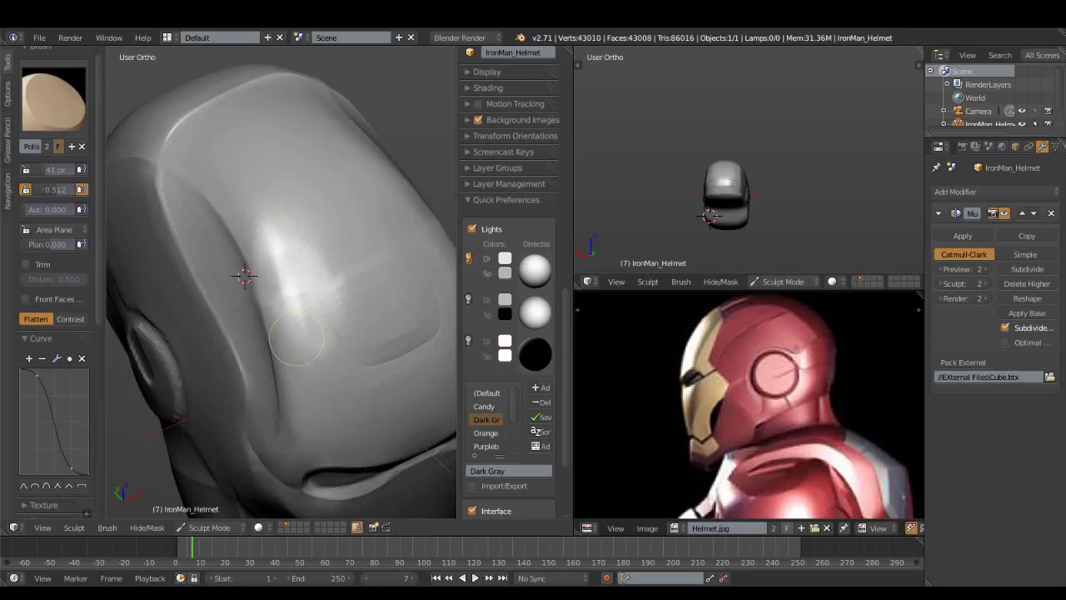
{"action": "middle_click_drag", "start_coordinate": [314, 350], "coordinate": [248, 242]}
{"action": "key", "text": "f"}
{"action": "left_click", "coordinate": [237, 219]}
Switch to the Crease brush at 17 px with a sharper falloff
{"action": "middle_click_drag", "start_coordinate": [238, 218], "coordinate": [297, 200]}
{"action": "mouse_move", "coordinate": [173, 387]}
{"action": "middle_mouse_down"}
{"action": "mouse_move", "coordinate": [250, 345]}
{"action": "mouse_move", "coordinate": [284, 307]}
{"action": "middle_mouse_up"}
{"action": "key", "text": "shift+c"}
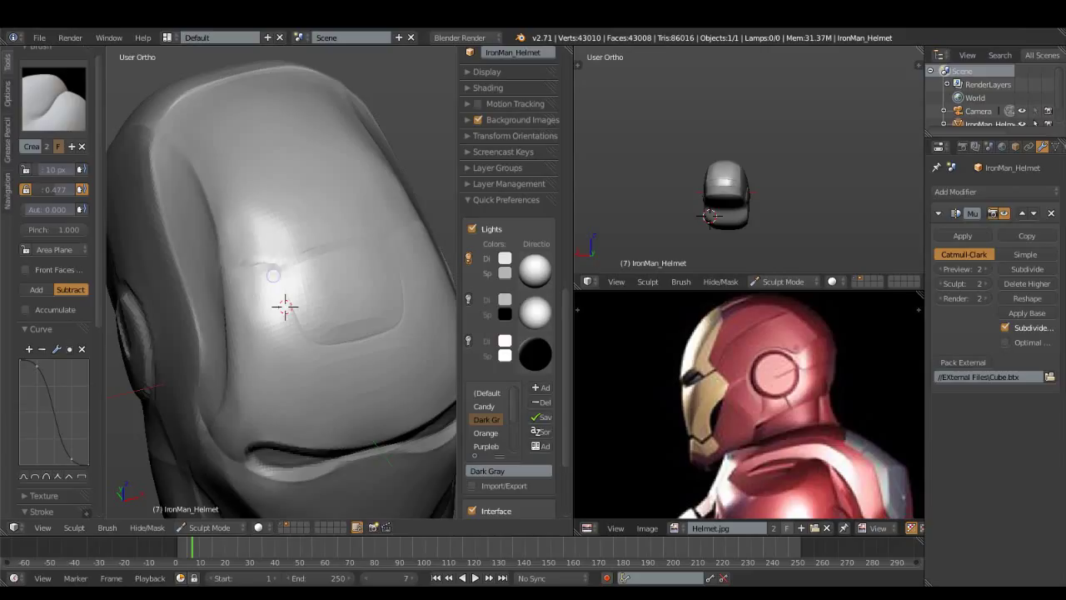
{"action": "key", "text": "bracketright"}
{"action": "key", "text": "bracketright"}
{"action": "key", "text": "bracketright"}
{"action": "left_click", "coordinate": [58, 476]}
Try the Smooth brush, then set the Crease brush to a 28 px radius near the ear
{"action": "mouse_move", "coordinate": [284, 306]}
{"action": "middle_mouse_down"}
{"action": "mouse_move", "coordinate": [207, 374]}
{"action": "mouse_move", "coordinate": [247, 297]}
{"action": "middle_mouse_up"}
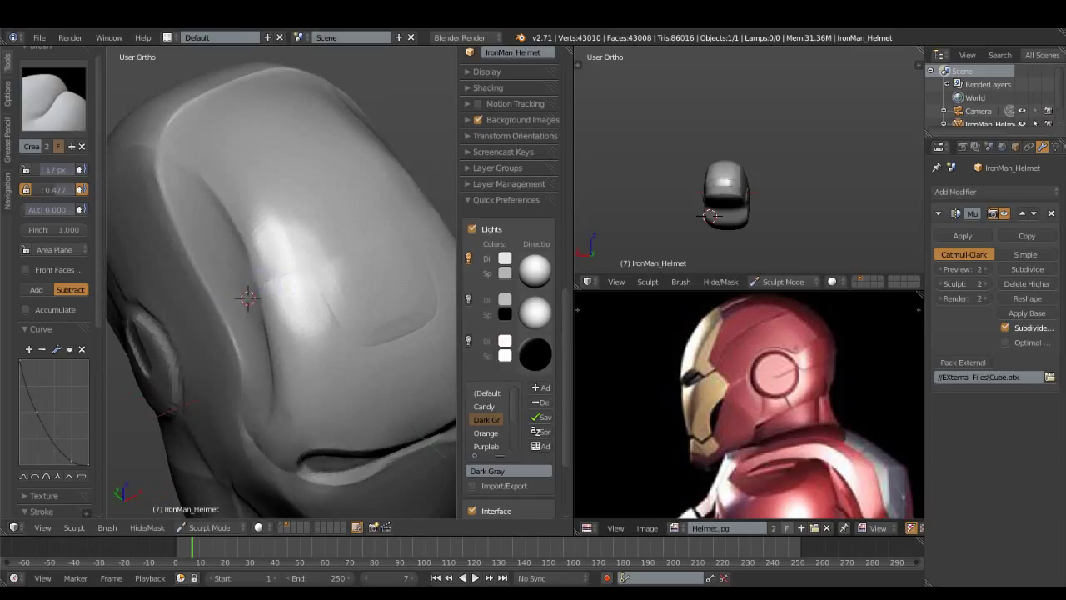
{"action": "left_click", "coordinate": [54, 99]}
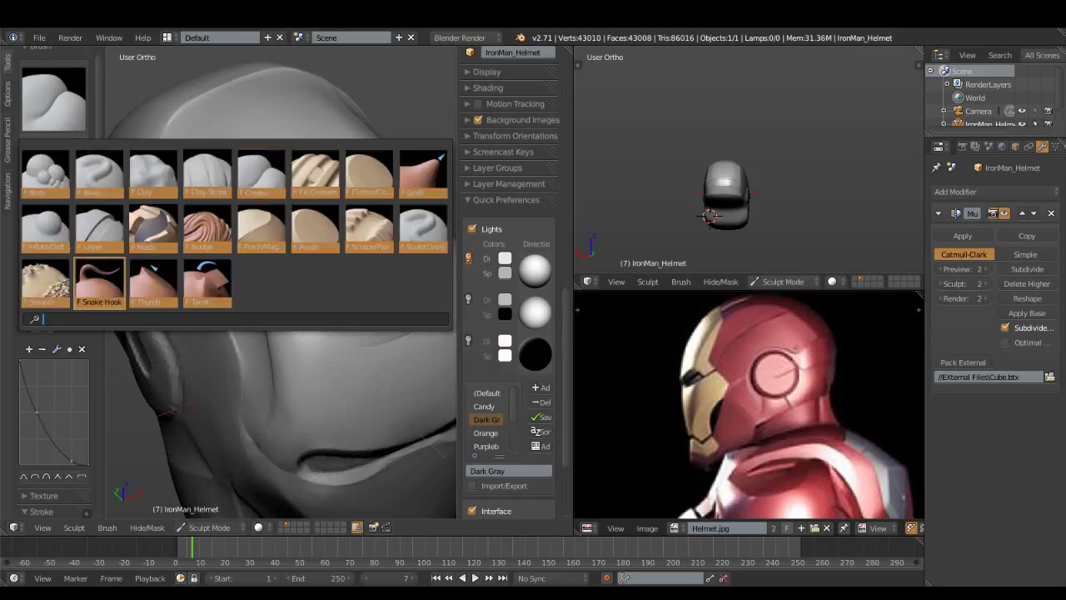
{"action": "left_click", "coordinate": [100, 281]}
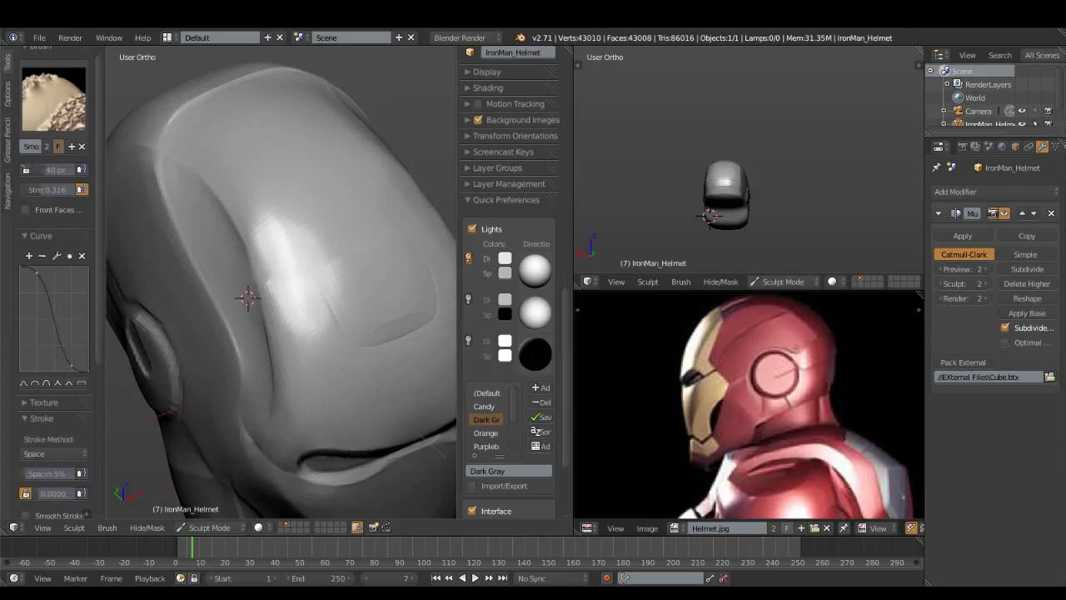
{"action": "middle_click_drag", "start_coordinate": [247, 297], "coordinate": [182, 376]}
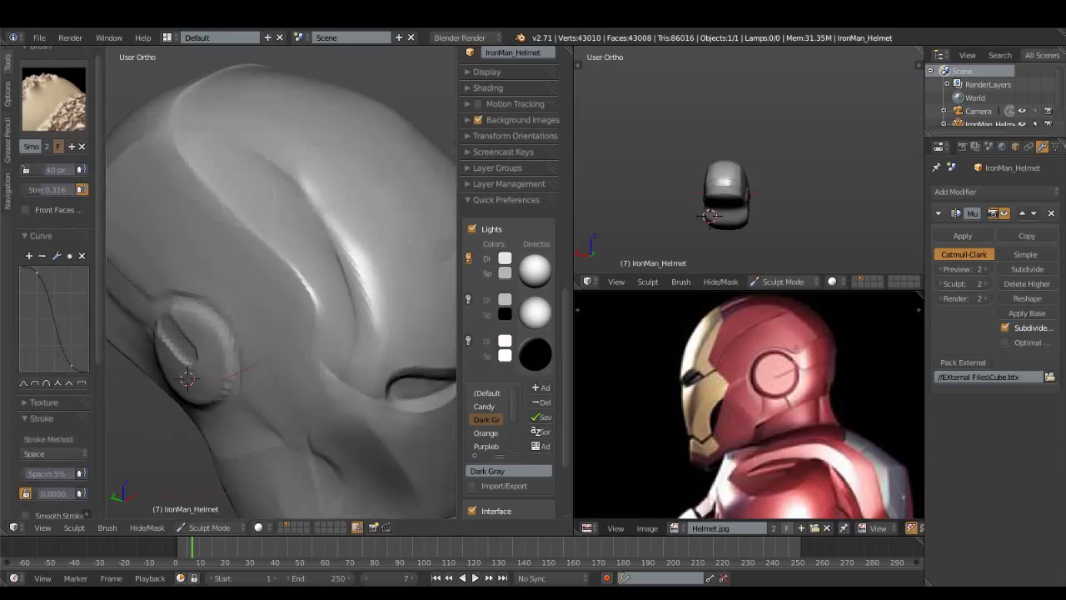
{"action": "left_click", "coordinate": [53, 98]}
{"action": "left_click", "coordinate": [261, 175]}
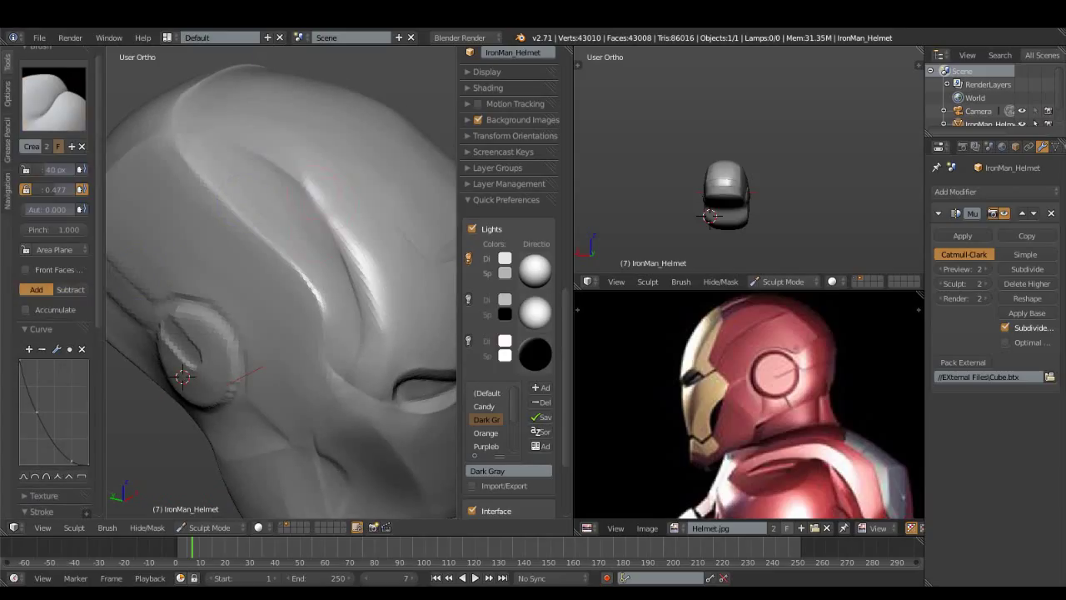
{"action": "key", "text": "f"}
{"action": "left_click", "coordinate": [322, 205]}
Cycle through Pinch, Polish and Flatten, settling on Fill/Deepen with plane offset 0.197
{"action": "left_click", "coordinate": [53, 98]}
{"action": "left_click", "coordinate": [260, 229]}
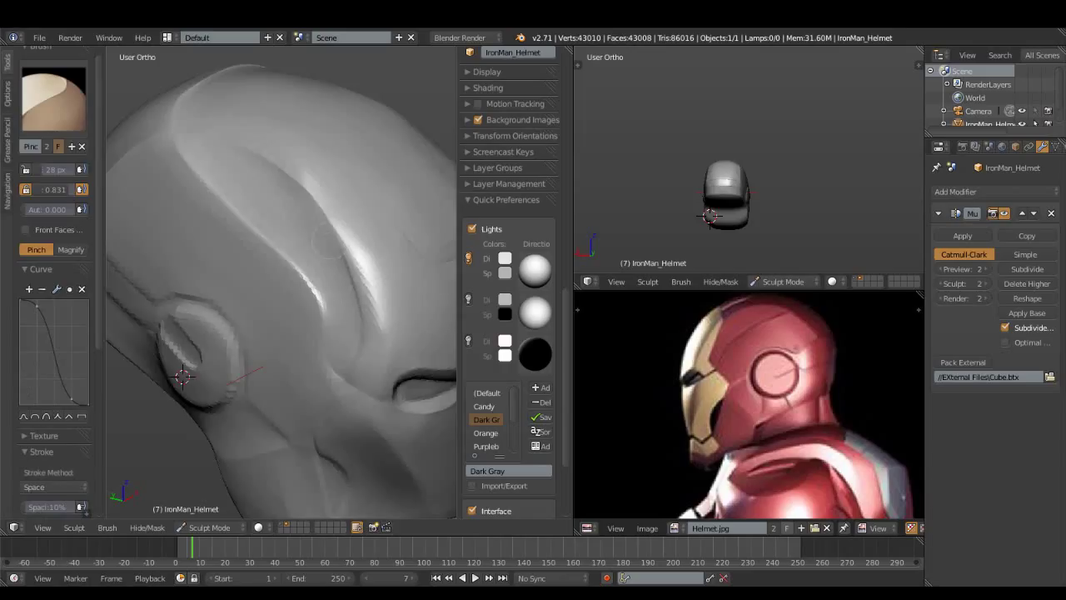
{"action": "middle_click_drag", "start_coordinate": [184, 376], "coordinate": [274, 299]}
{"action": "left_click", "coordinate": [53, 98]}
{"action": "left_click", "coordinate": [308, 226]}
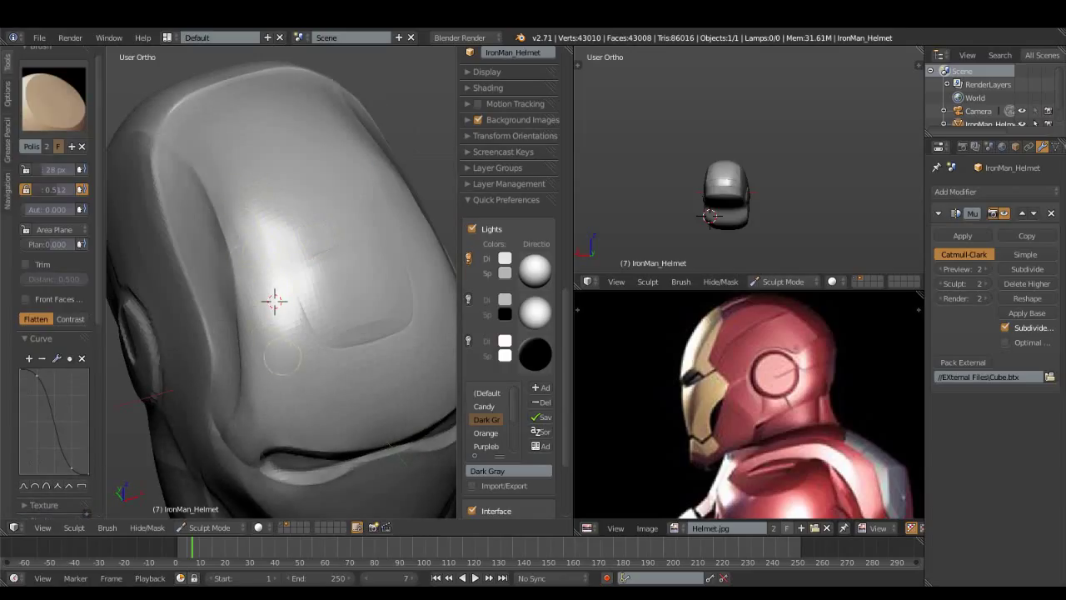
{"action": "middle_click_drag", "start_coordinate": [275, 300], "coordinate": [286, 224]}
{"action": "left_click", "coordinate": [54, 98]}
{"action": "left_click", "coordinate": [369, 174]}
{"action": "left_click", "coordinate": [53, 98]}
{"action": "left_click", "coordinate": [314, 175]}
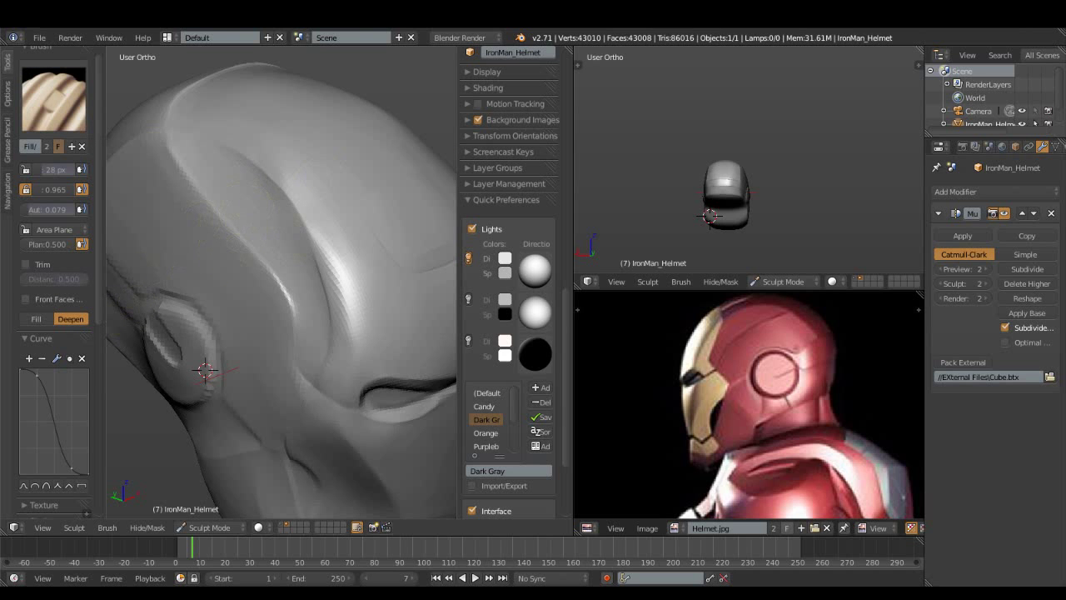
{"action": "left_click_drag", "start_coordinate": [54, 244], "coordinate": [33, 244]}
Plane the side panels above the ear disc with the 0.500-strength Flatten brush
{"action": "middle_click_drag", "start_coordinate": [277, 267], "coordinate": [363, 225]}
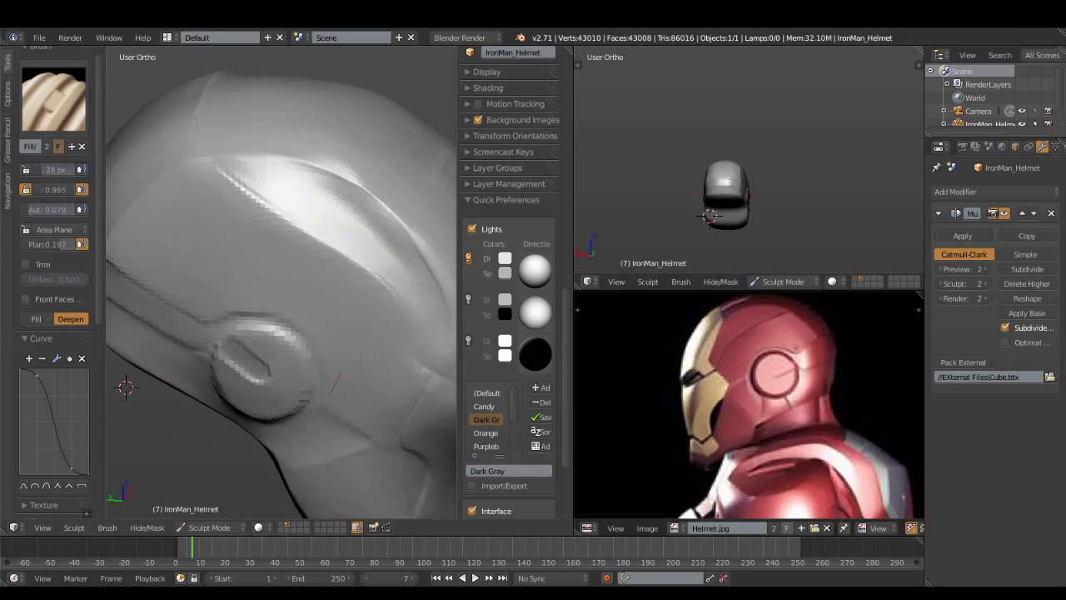
{"action": "middle_click_drag", "start_coordinate": [363, 225], "coordinate": [275, 249]}
{"action": "left_click", "coordinate": [53, 98]}
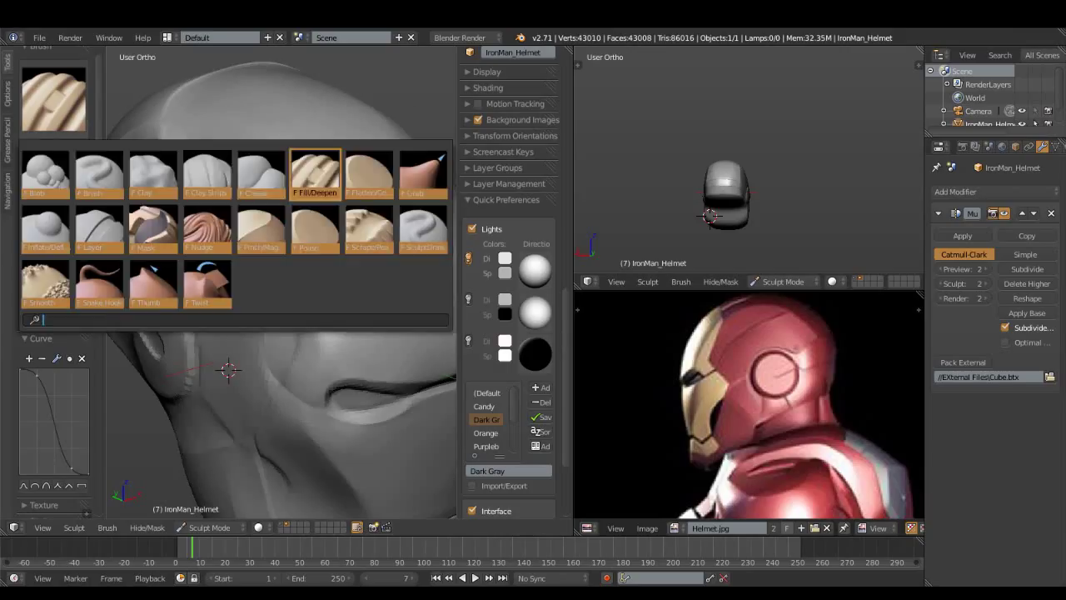
{"action": "left_click", "coordinate": [312, 233]}
{"action": "left_click", "coordinate": [53, 99]}
{"action": "left_click", "coordinate": [375, 172]}
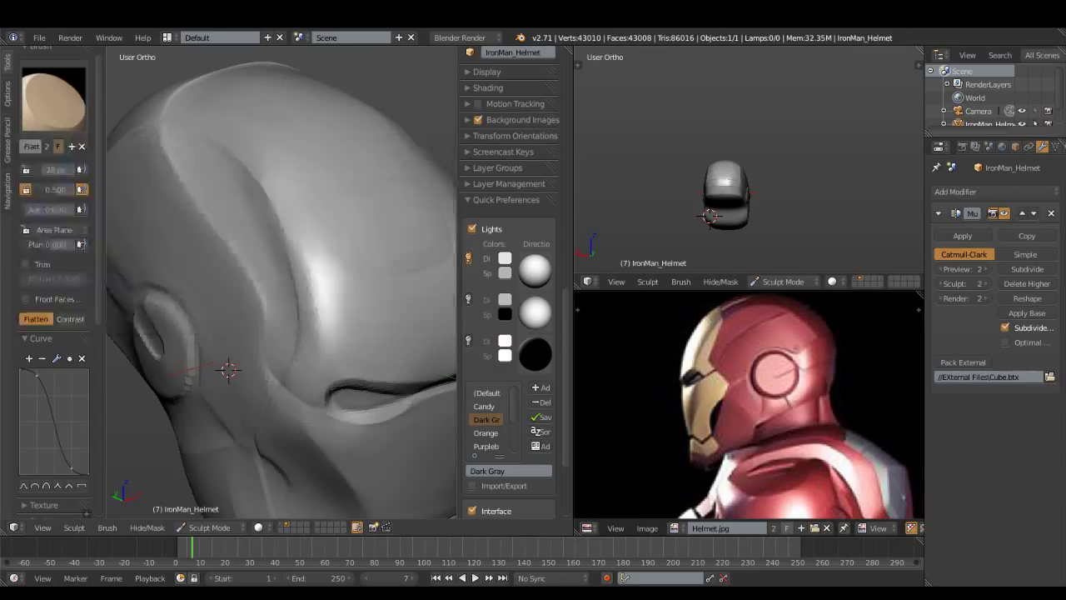
{"action": "mouse_move", "coordinate": [275, 279]}
{"action": "middle_mouse_down"}
{"action": "mouse_move", "coordinate": [354, 240]}
{"action": "mouse_move", "coordinate": [218, 151]}
{"action": "middle_mouse_up"}
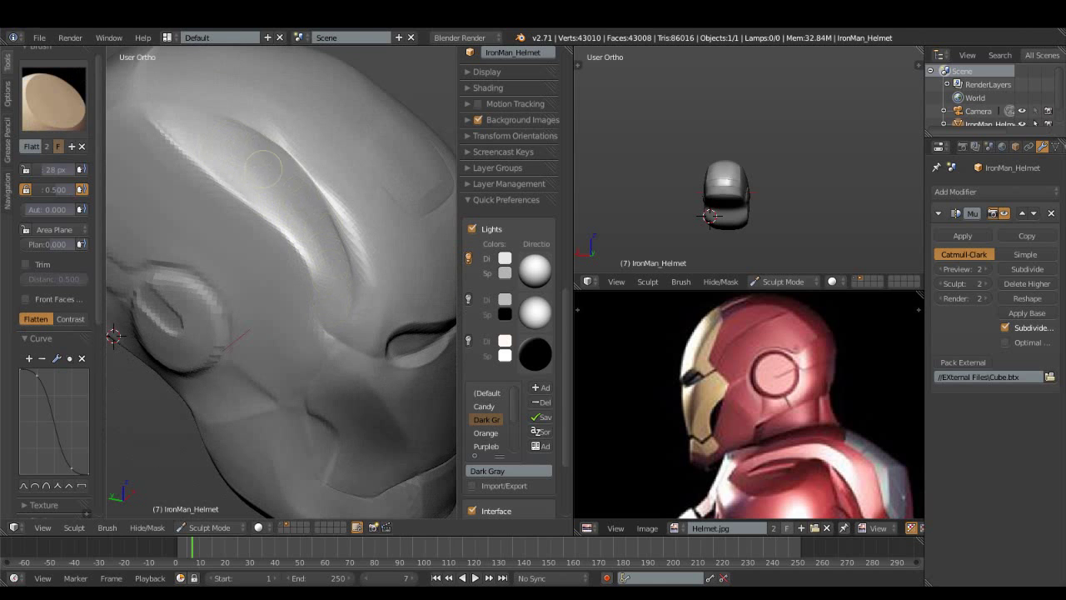
{"action": "middle_click_drag", "start_coordinate": [285, 213], "coordinate": [236, 158]}
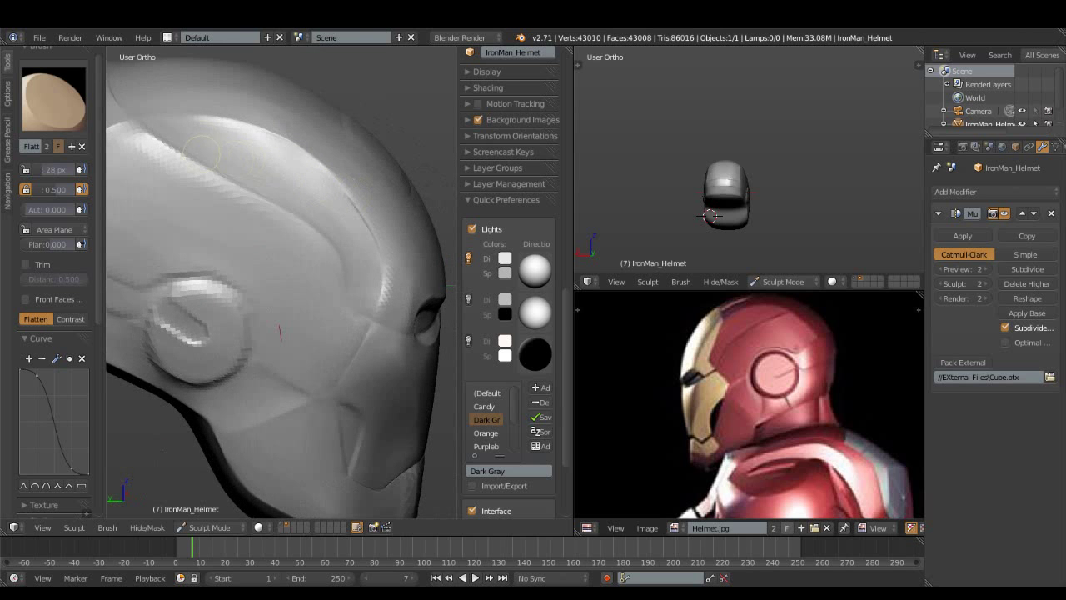
{"action": "middle_click_drag", "start_coordinate": [356, 271], "coordinate": [282, 176]}
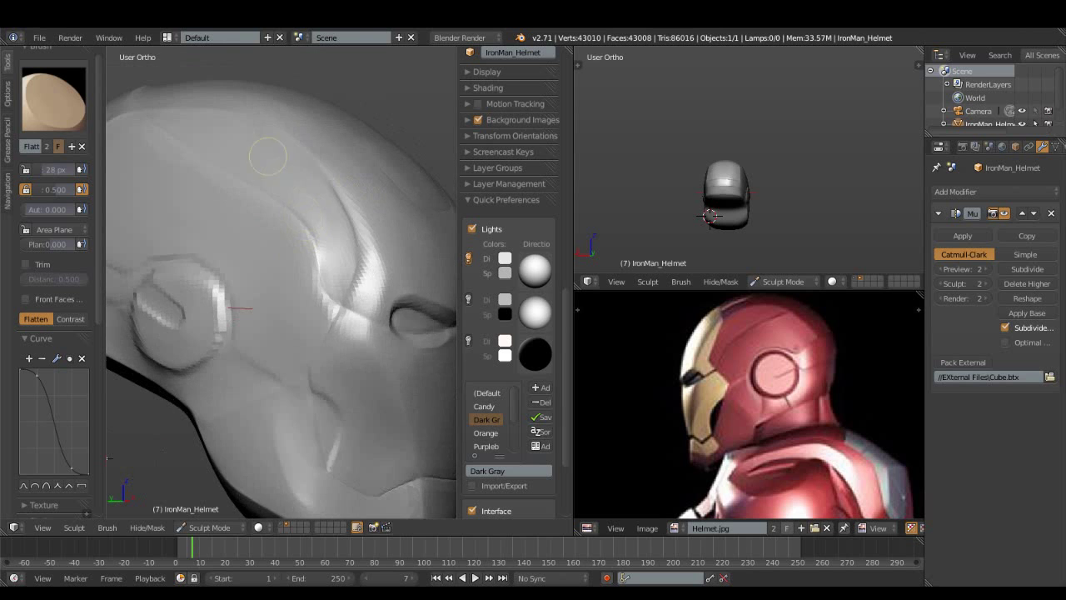
{"action": "mouse_move", "coordinate": [341, 254]}
{"action": "middle_mouse_down"}
{"action": "mouse_move", "coordinate": [328, 273]}
{"action": "mouse_move", "coordinate": [405, 139]}
{"action": "middle_mouse_up"}
{"action": "key", "text": "space"}
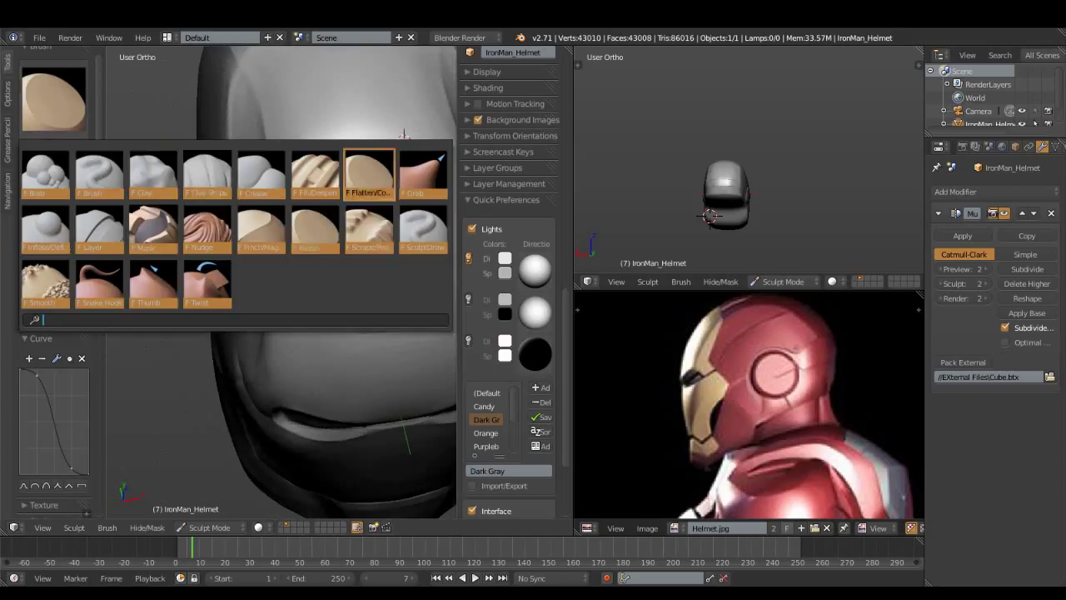
Carve crease marks along the forehead panel edges with a 13 px SculptDraw brush
{"action": "left_click", "coordinate": [423, 227]}
{"action": "middle_click_drag", "start_coordinate": [423, 226], "coordinate": [288, 222]}
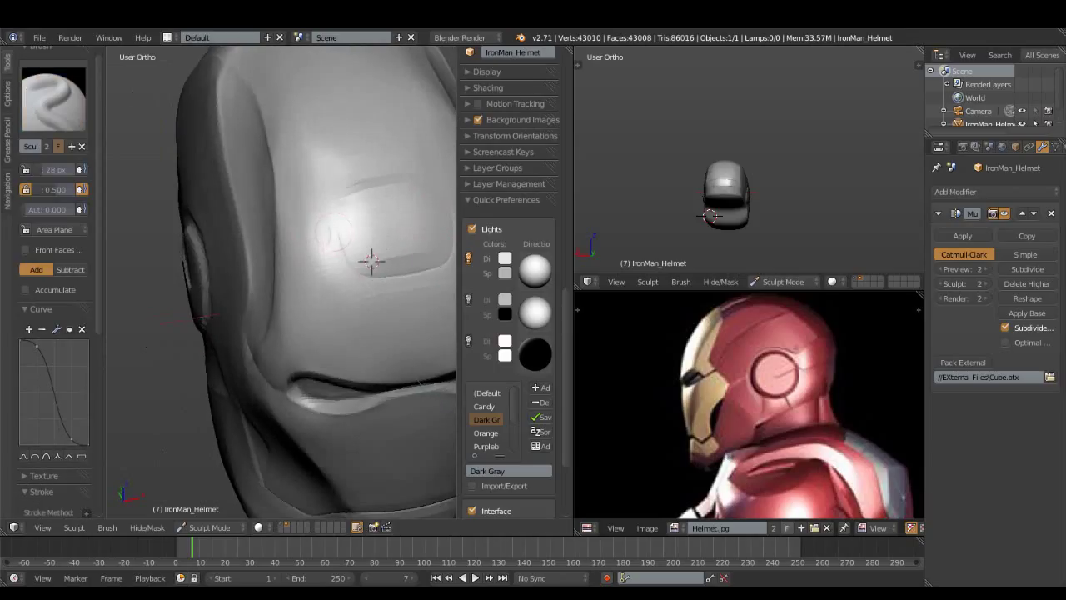
{"action": "key", "text": "f"}
{"action": "left_click", "coordinate": [296, 219]}
{"action": "middle_click_drag", "start_coordinate": [372, 261], "coordinate": [371, 333]}
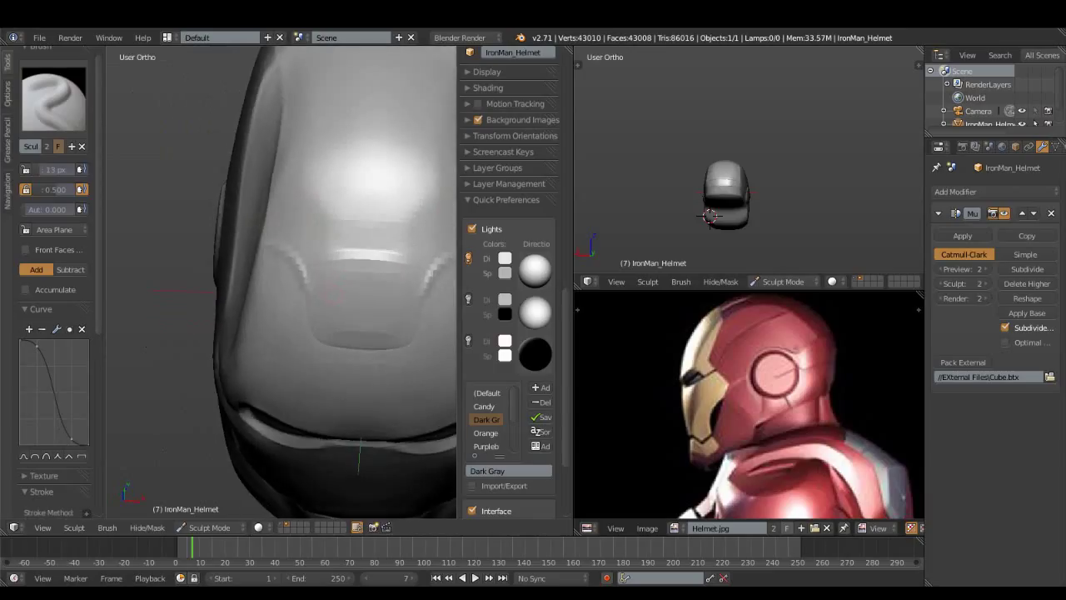
{"action": "left_click_drag", "start_coordinate": [267, 246], "coordinate": [297, 264]}
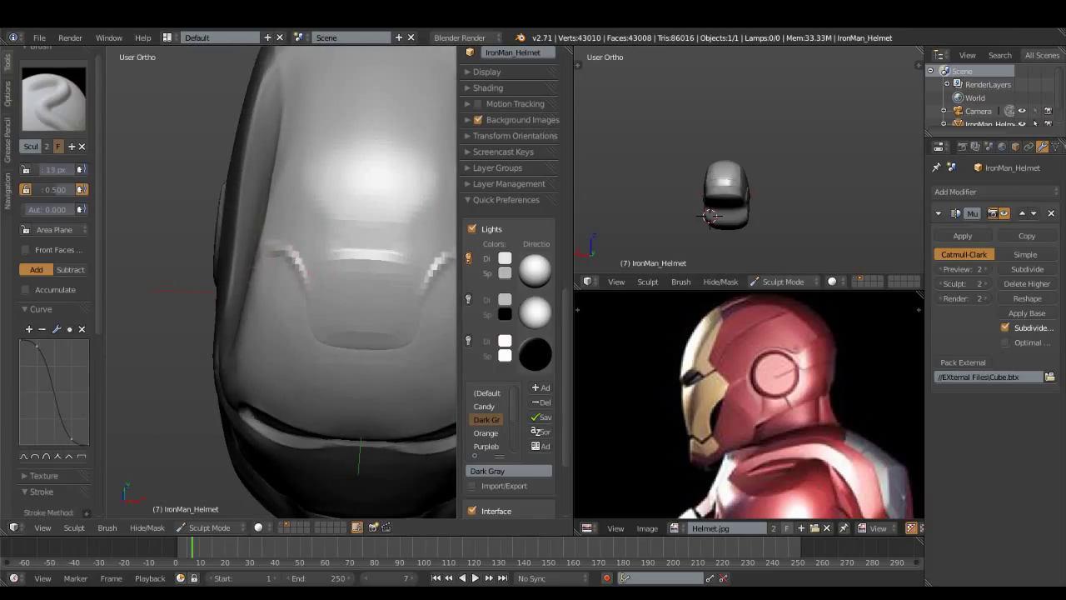
Switch to the Clay brush, toggling add and subtract, and set its radius to 20 px
{"action": "left_click", "coordinate": [53, 98]}
{"action": "left_click", "coordinate": [100, 171]}
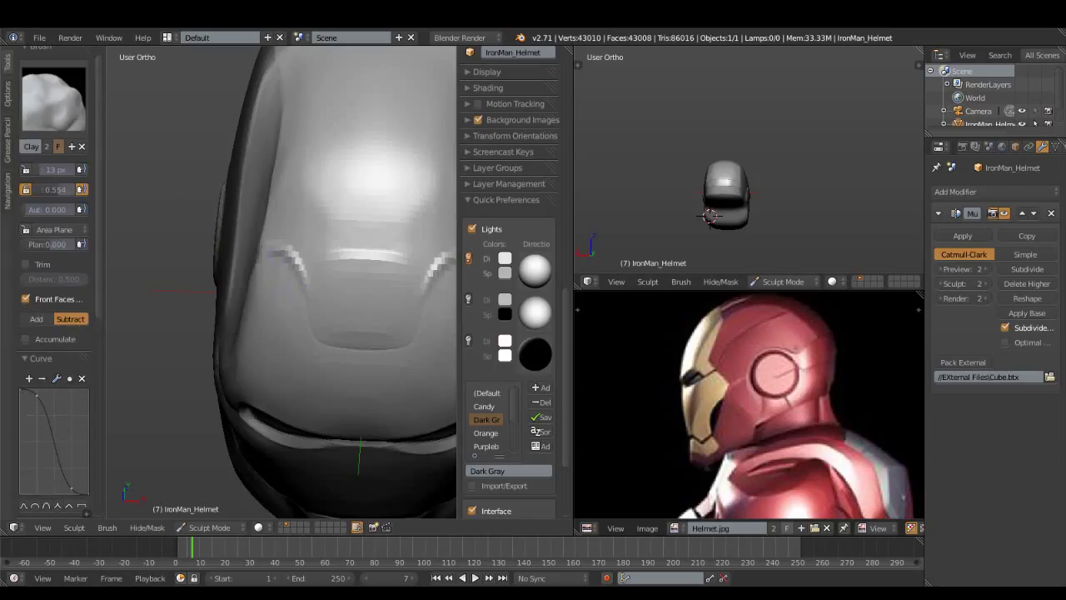
{"action": "middle_click_drag", "start_coordinate": [269, 303], "coordinate": [331, 266]}
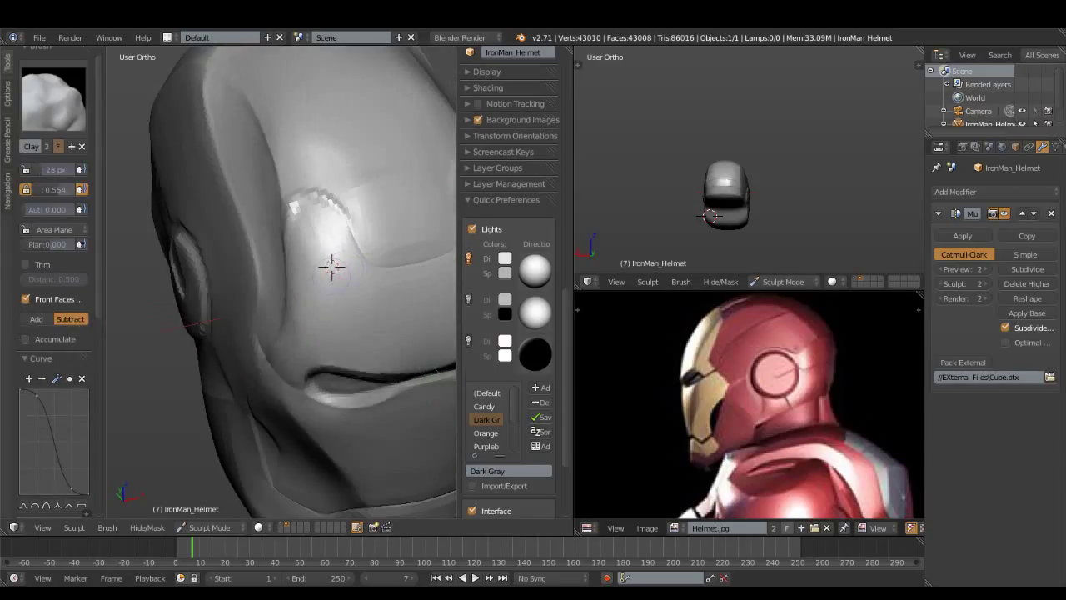
{"action": "key", "text": "ctrl"}
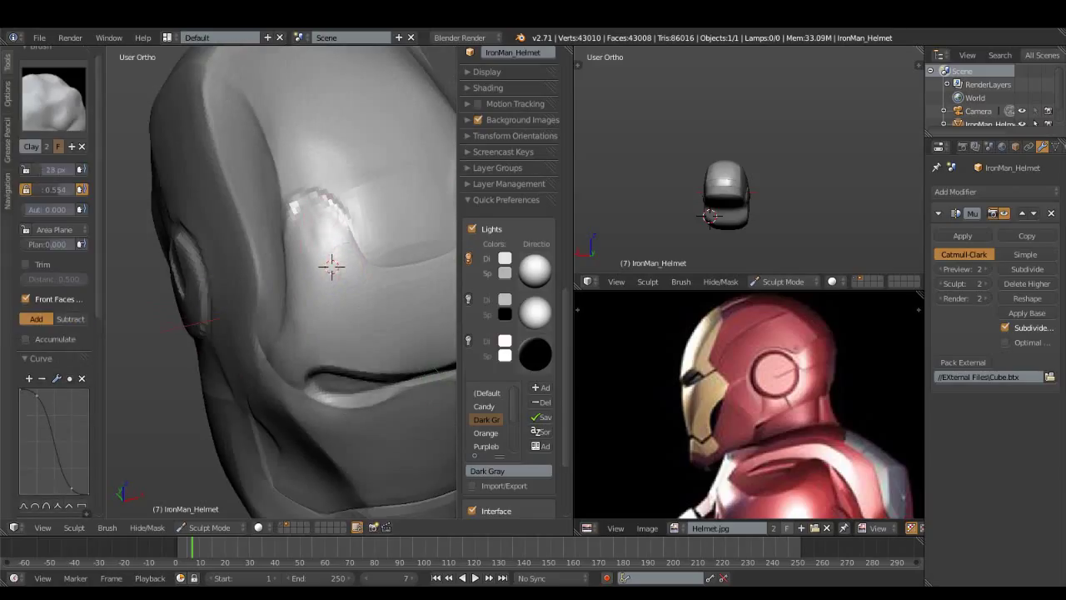
{"action": "middle_click_drag", "start_coordinate": [332, 266], "coordinate": [360, 164]}
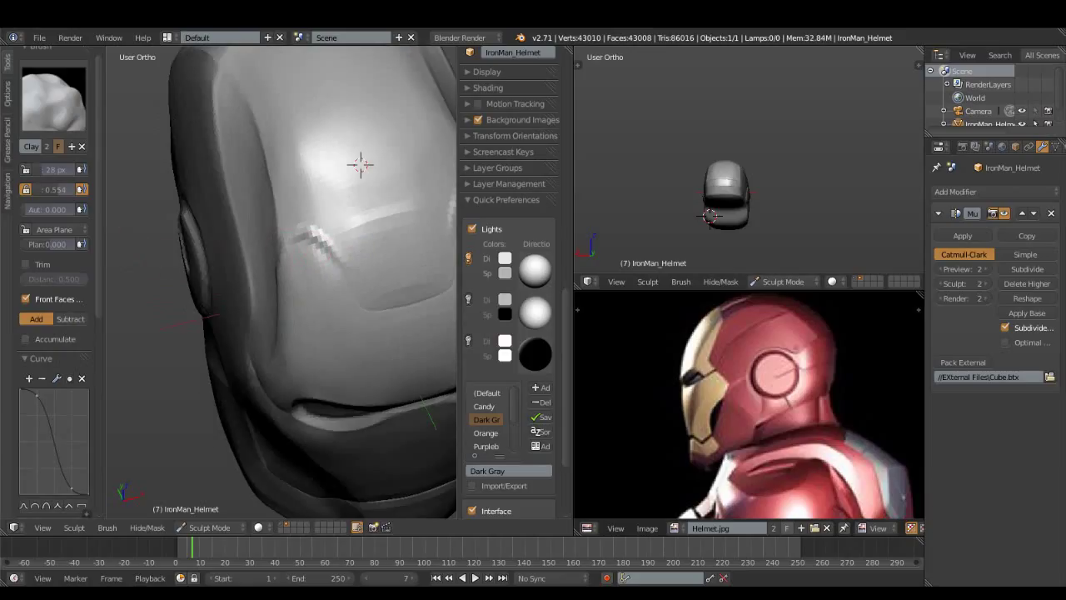
{"action": "key", "text": "ctrl"}
{"action": "key", "text": "f"}
{"action": "left_click", "coordinate": [331, 212]}
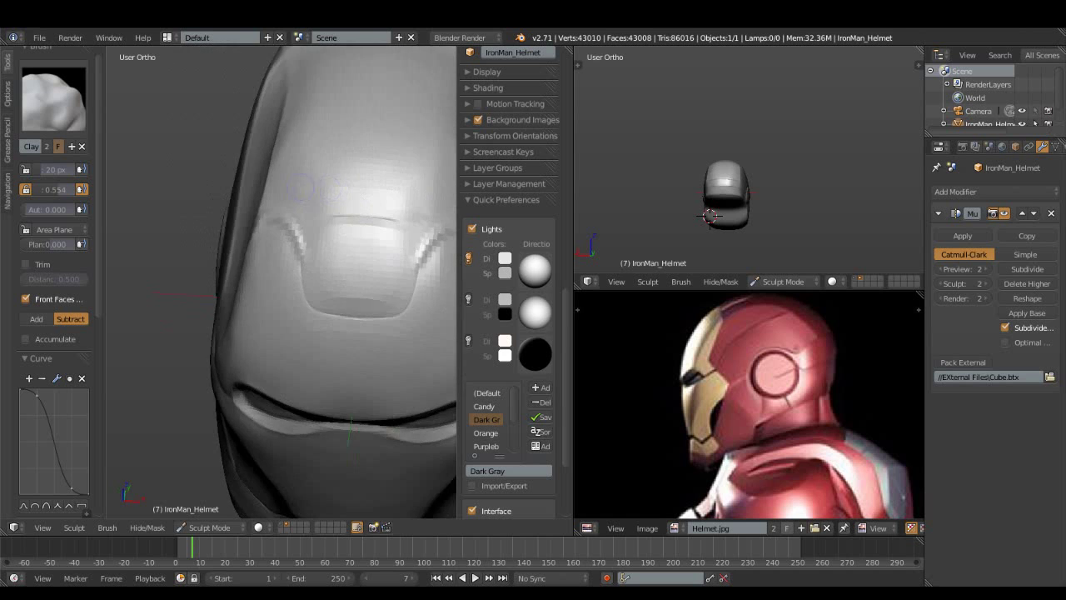
Try the Polish and Pinch/Magnify brushes on the forehead panel
{"action": "left_click", "coordinate": [53, 98]}
{"action": "left_click", "coordinate": [262, 229]}
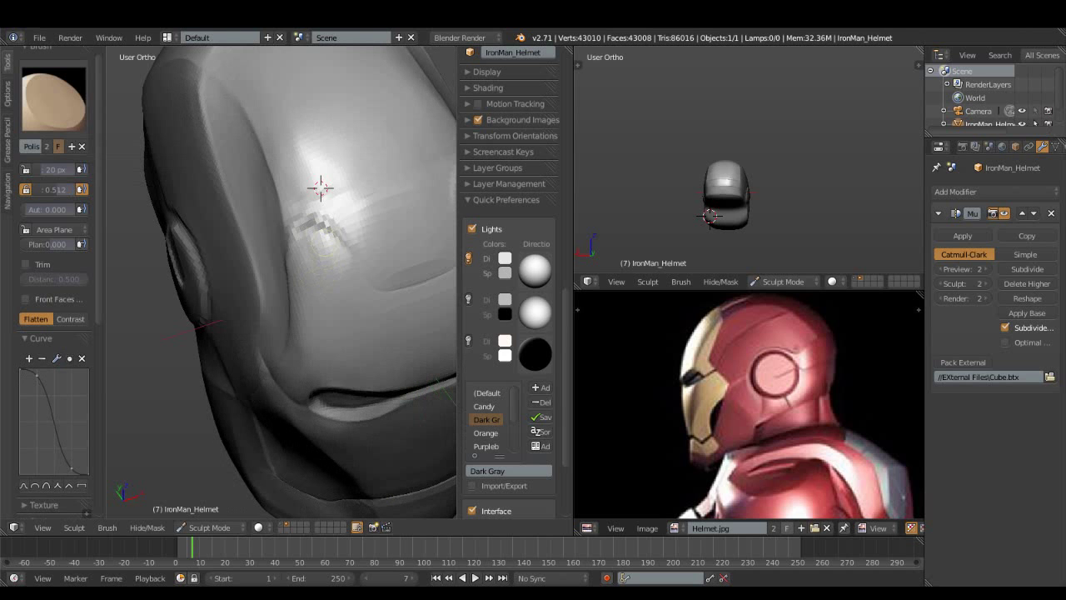
{"action": "middle_click_drag", "start_coordinate": [320, 187], "coordinate": [254, 301]}
{"action": "left_click", "coordinate": [53, 98]}
{"action": "left_click", "coordinate": [208, 231]}
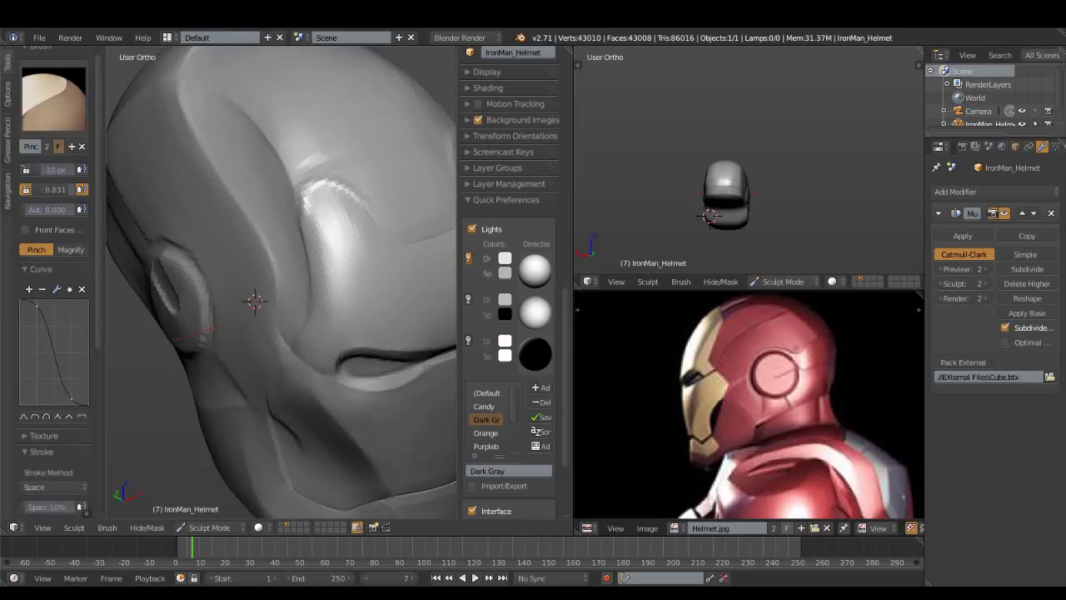
{"action": "mouse_move", "coordinate": [255, 302]}
{"action": "middle_mouse_down"}
{"action": "mouse_move", "coordinate": [348, 298]}
{"action": "mouse_move", "coordinate": [316, 250]}
{"action": "mouse_move", "coordinate": [275, 300]}
{"action": "middle_mouse_up"}
Return to the Polish brush and inspect the panel from frontal and side angles
{"action": "left_click", "coordinate": [53, 98]}
{"action": "left_click", "coordinate": [370, 229]}
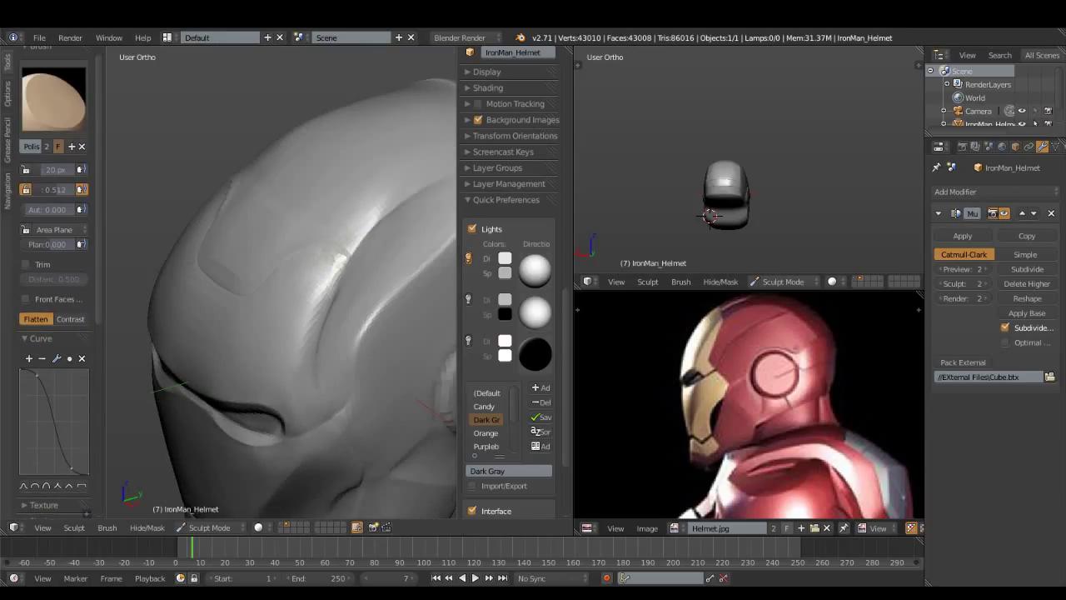
{"action": "middle_click_drag", "start_coordinate": [311, 247], "coordinate": [286, 305]}
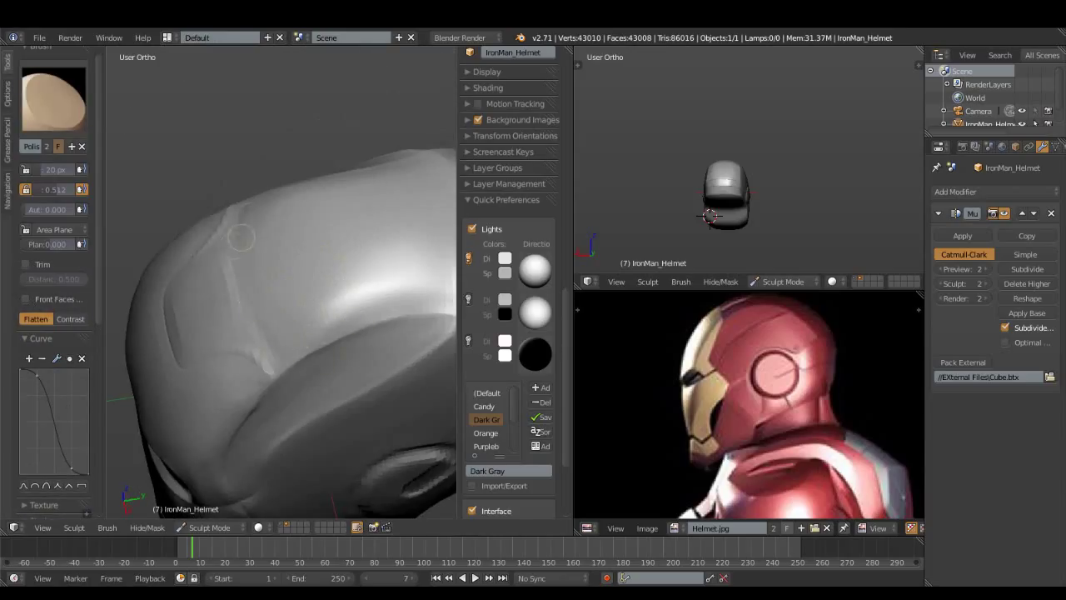
{"action": "mouse_move", "coordinate": [249, 246]}
{"action": "middle_mouse_down"}
{"action": "mouse_move", "coordinate": [250, 274]}
{"action": "mouse_move", "coordinate": [321, 215]}
{"action": "mouse_move", "coordinate": [314, 297]}
{"action": "middle_mouse_up"}
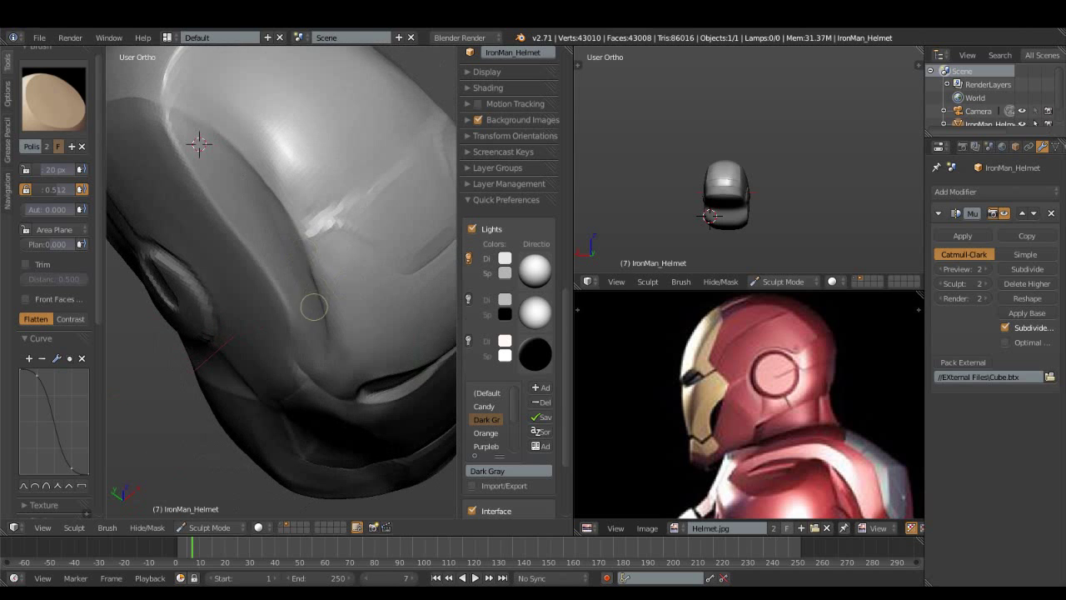
{"action": "middle_click_drag", "start_coordinate": [337, 261], "coordinate": [308, 216]}
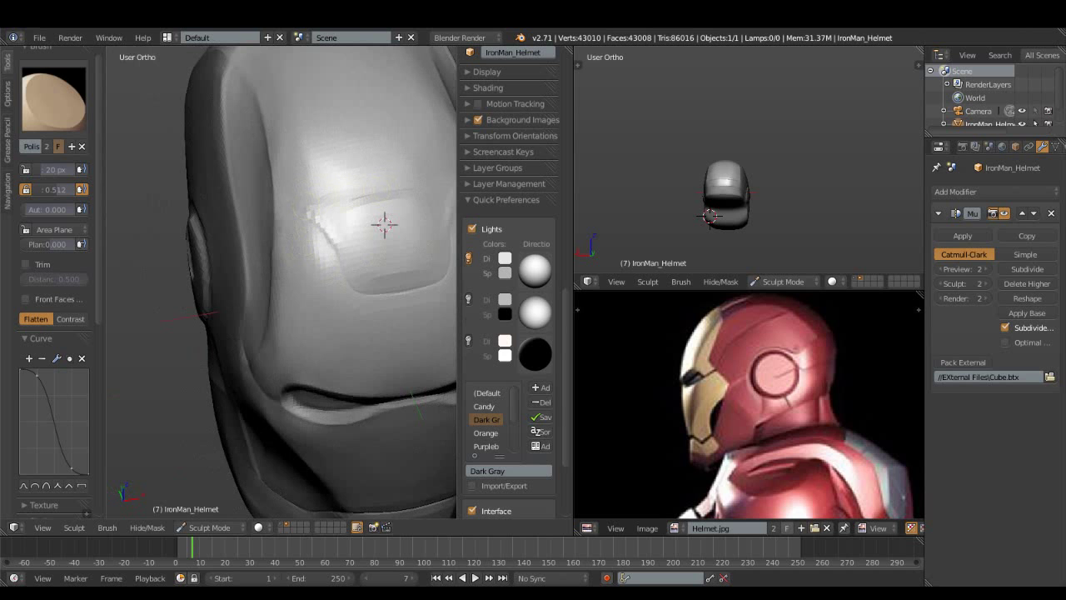
{"action": "mouse_move", "coordinate": [283, 250]}
{"action": "middle_mouse_down"}
{"action": "mouse_move", "coordinate": [249, 275]}
{"action": "mouse_move", "coordinate": [217, 250]}
{"action": "middle_mouse_up"}
{"action": "middle_click_drag", "start_coordinate": [178, 246], "coordinate": [336, 205]}
Cut a sharper crease across the forehead panel with a 13 px Crease brush
{"action": "left_click", "coordinate": [214, 238]}
{"action": "key", "text": "f"}
{"action": "left_click", "coordinate": [333, 218]}
{"action": "mouse_move", "coordinate": [382, 249]}
{"action": "middle_mouse_down"}
{"action": "mouse_move", "coordinate": [433, 291]}
{"action": "mouse_move", "coordinate": [333, 169]}
{"action": "middle_mouse_up"}
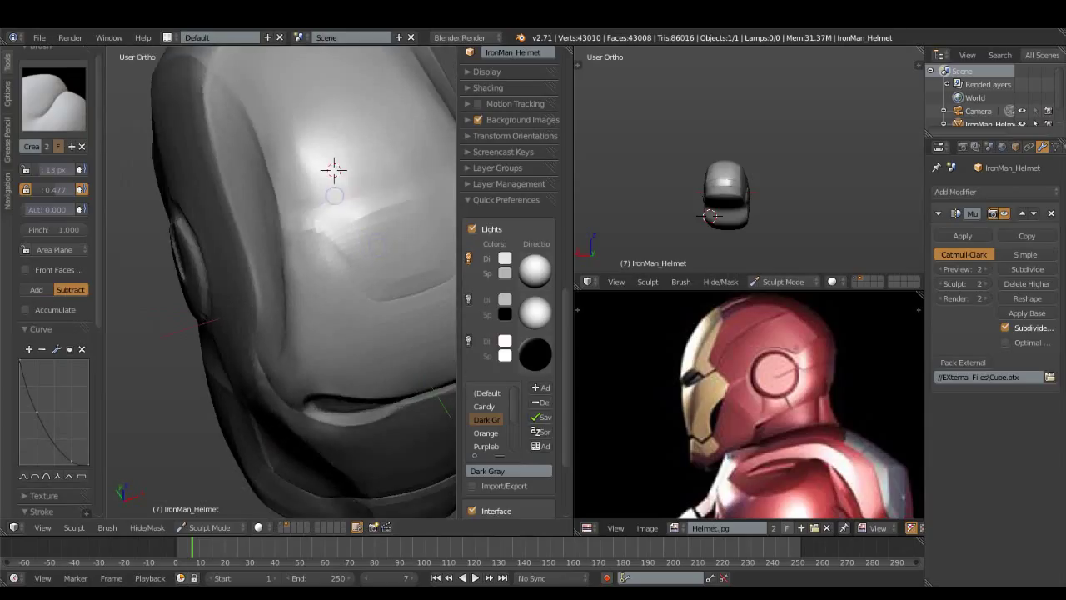
{"action": "left_click_drag", "start_coordinate": [317, 222], "coordinate": [406, 185]}
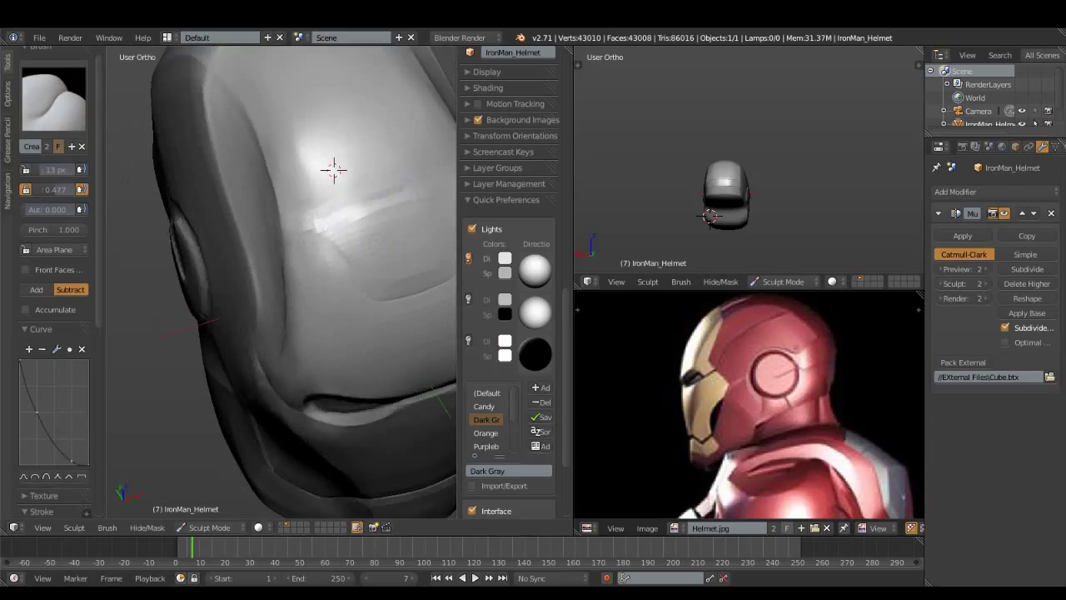
Toggle the first and second solid viewport lights, ending with only the first on
{"action": "left_click", "coordinate": [468, 258]}
{"action": "left_click", "coordinate": [468, 299]}
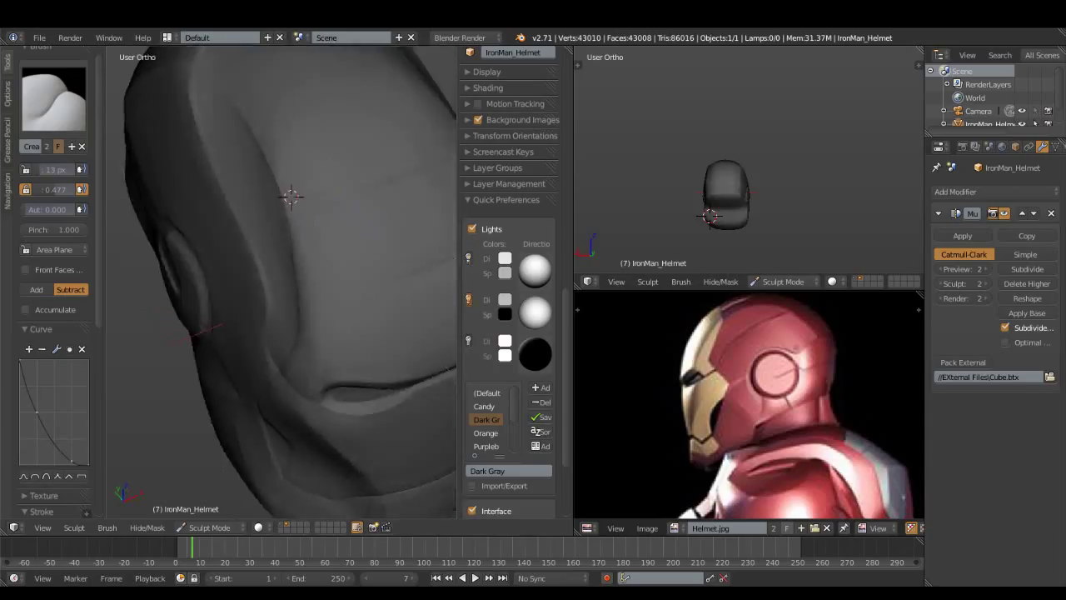
{"action": "left_click", "coordinate": [468, 258]}
{"action": "left_click", "coordinate": [468, 299]}
{"action": "mouse_move", "coordinate": [275, 250]}
{"action": "middle_mouse_down"}
{"action": "mouse_move", "coordinate": [419, 250]}
{"action": "mouse_move", "coordinate": [395, 258]}
{"action": "mouse_move", "coordinate": [397, 320]}
{"action": "middle_mouse_up"}
Save over the existing helmet file and return to the Polish brush in front view
{"action": "key", "text": "ctrl+s"}
{"action": "left_click", "coordinate": [398, 256]}
{"action": "key", "text": "shift+t"}
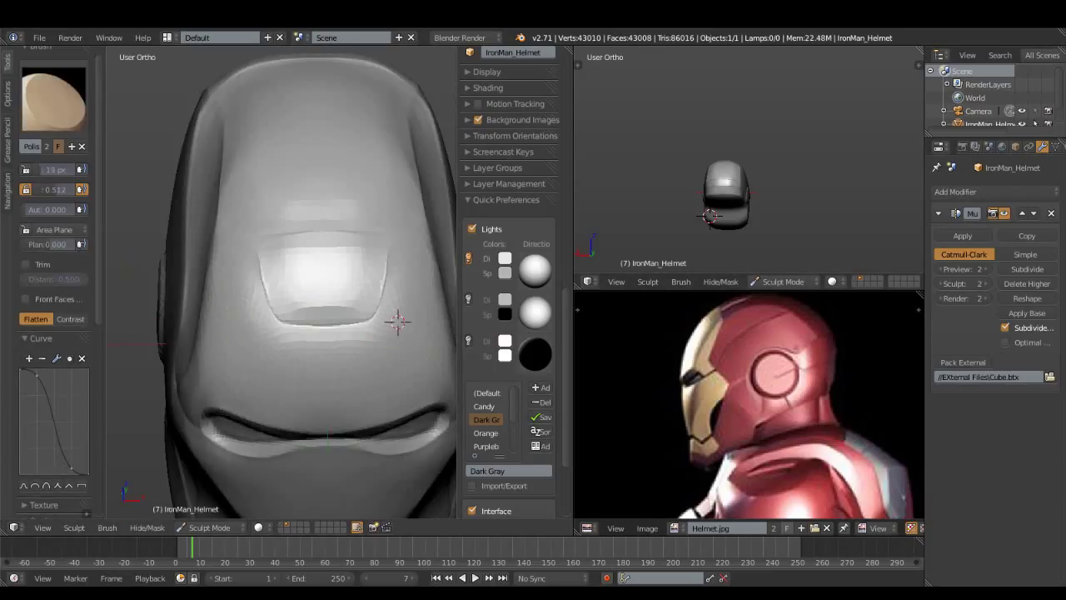
{"action": "key", "text": "KP_1"}
Compare against the front reference, then set the Scrape brush to plane offset 0.5 with Peaks enabled
{"action": "key", "text": "z"}
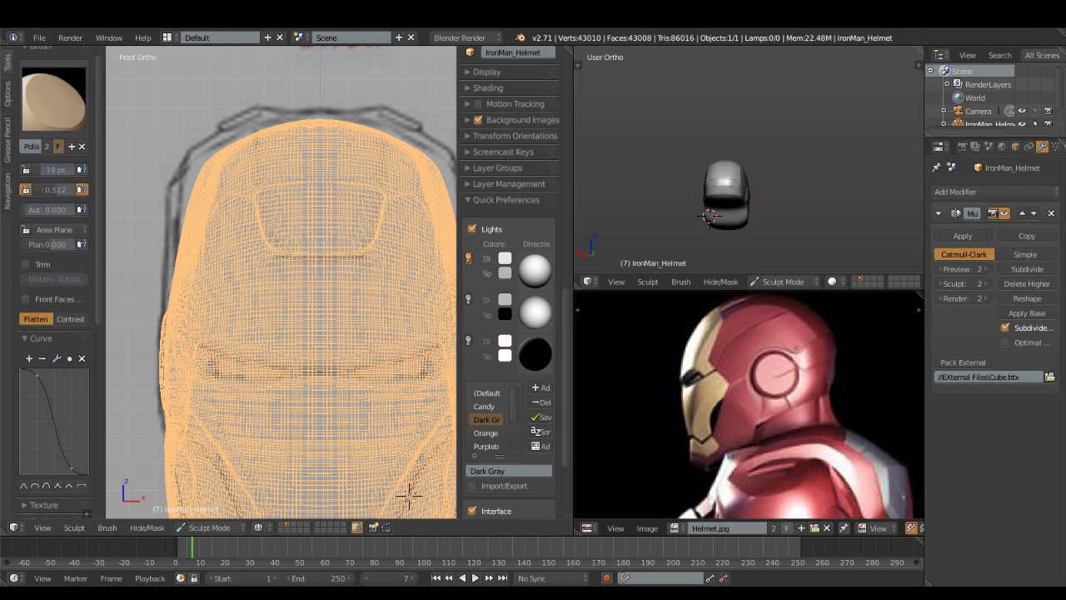
{"action": "key", "text": "z"}
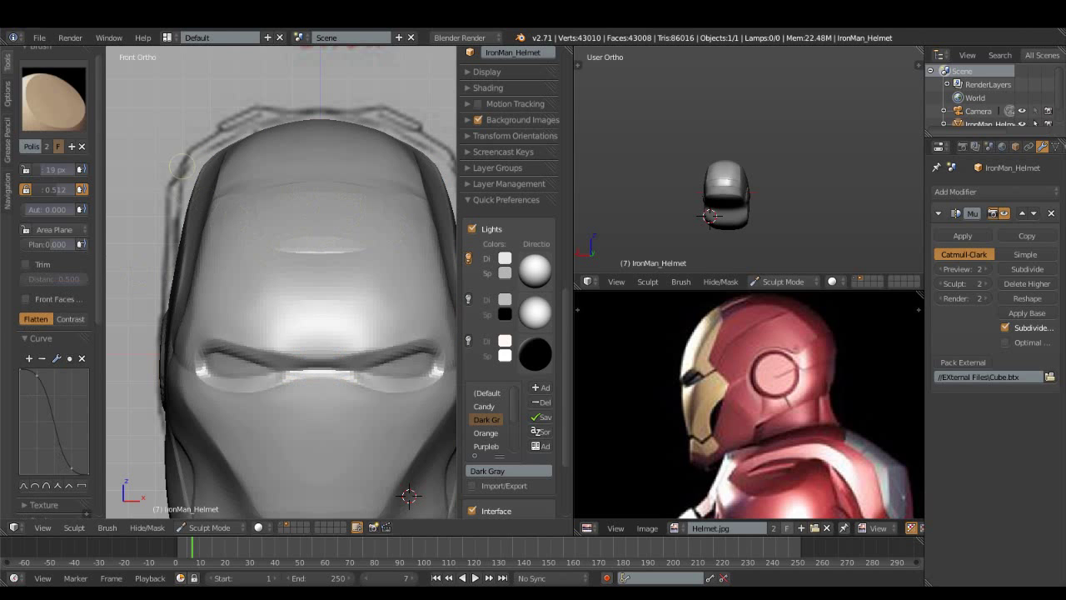
{"action": "left_click", "coordinate": [53, 98]}
{"action": "left_click", "coordinate": [278, 181]}
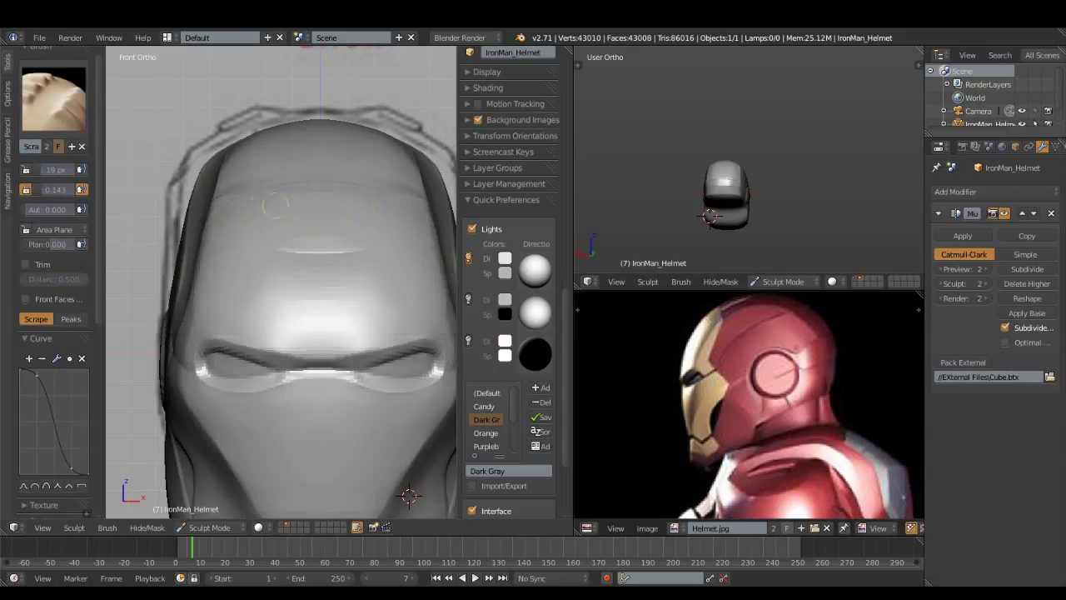
{"action": "type", "text": "0.5"}
{"action": "key", "text": "Return"}
{"action": "left_click", "coordinate": [71, 319]}
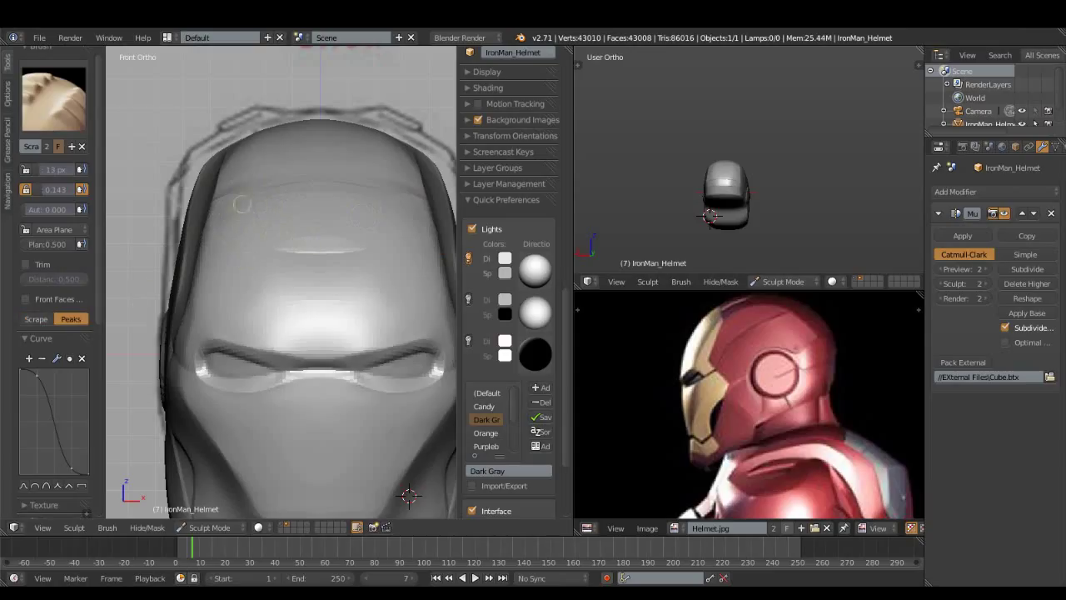
Raise the strength to about 0.535 and stroke a groove beneath the forehead recess
{"action": "middle_click_drag", "start_coordinate": [279, 241], "coordinate": [281, 275]}
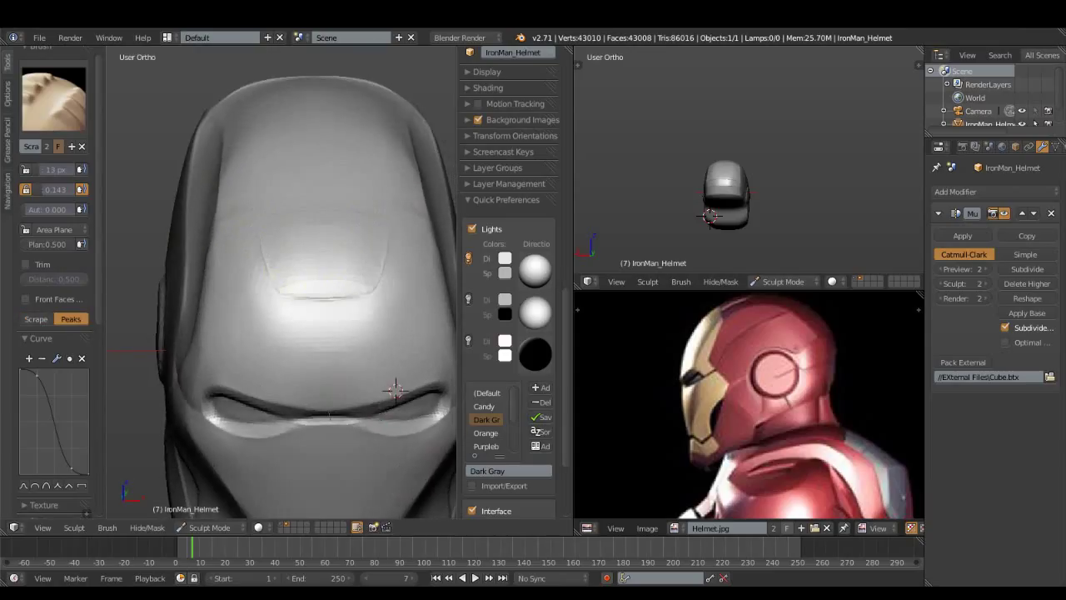
{"action": "left_click_drag", "start_coordinate": [55, 189], "coordinate": [75, 189]}
{"action": "left_click_drag", "start_coordinate": [298, 296], "coordinate": [355, 294]}
{"action": "left_click_drag", "start_coordinate": [287, 294], "coordinate": [362, 295]}
{"action": "mouse_move", "coordinate": [395, 390]}
{"action": "middle_mouse_down"}
{"action": "mouse_move", "coordinate": [321, 309]}
{"action": "mouse_move", "coordinate": [282, 308]}
{"action": "mouse_move", "coordinate": [420, 352]}
{"action": "mouse_move", "coordinate": [267, 274]}
{"action": "mouse_move", "coordinate": [333, 308]}
{"action": "middle_mouse_up"}
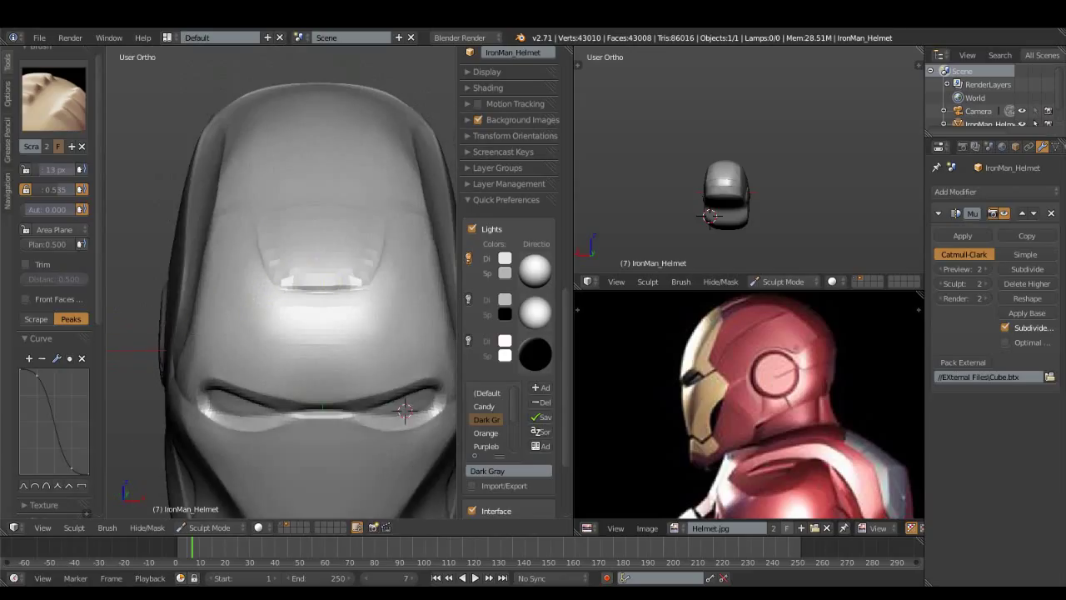
{"action": "middle_click_drag", "start_coordinate": [404, 410], "coordinate": [415, 284]}
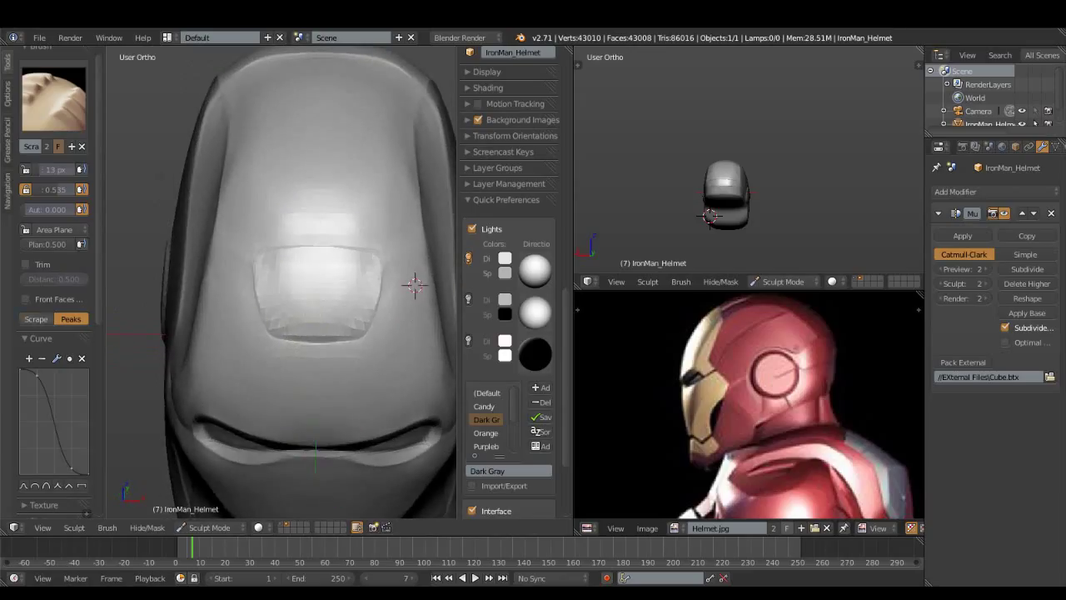
Set Autosmooth to 0 and lower the Scrape brush's plane offset
{"action": "key", "text": "ctrl+z"}
{"action": "key", "text": "ctrl+shift+z"}
{"action": "double_click", "coordinate": [50, 209]}
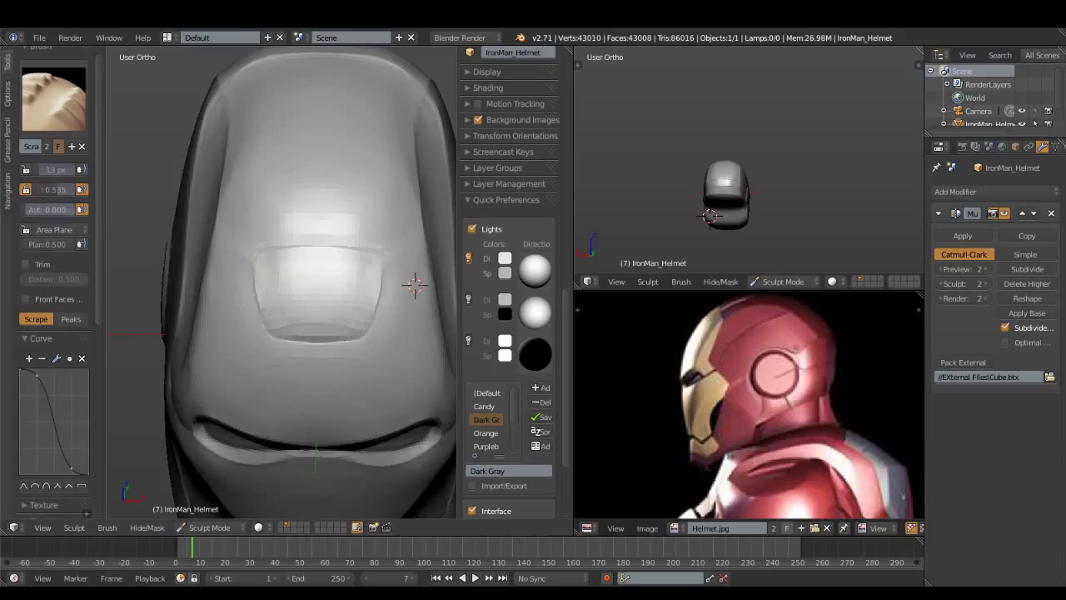
{"action": "type", "text": "0.0"}
{"action": "key", "text": "Return"}
{"action": "mouse_move", "coordinate": [52, 244]}
{"action": "left_mouse_down"}
{"action": "mouse_move", "coordinate": [63, 244]}
{"action": "mouse_move", "coordinate": [43, 244]}
{"action": "left_mouse_up"}
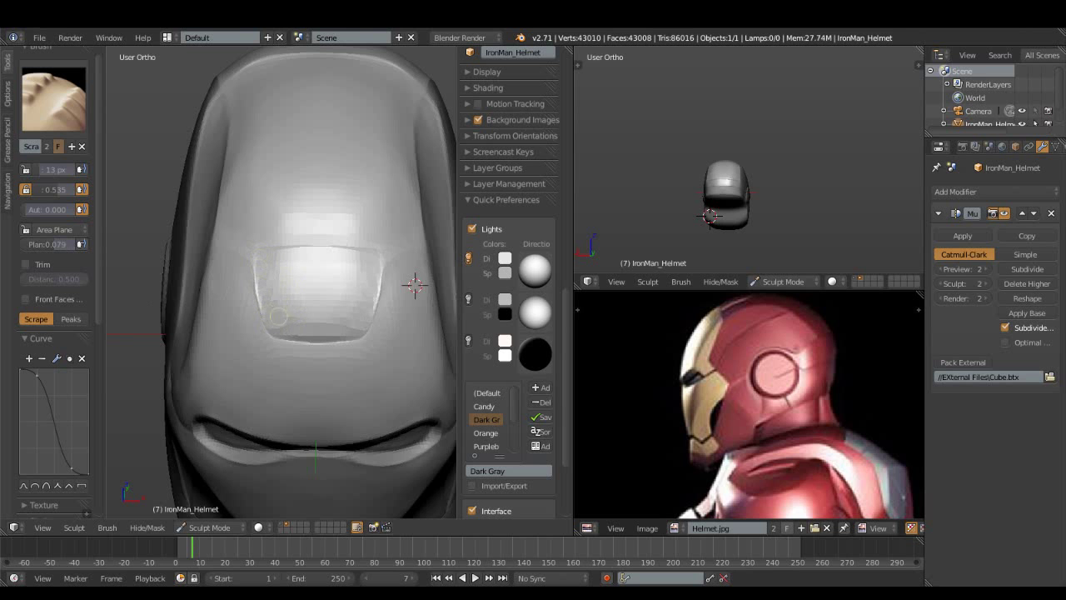
{"action": "mouse_move", "coordinate": [355, 306]}
{"action": "middle_mouse_down"}
{"action": "mouse_move", "coordinate": [275, 314]}
{"action": "mouse_move", "coordinate": [300, 243]}
{"action": "mouse_move", "coordinate": [331, 262]}
{"action": "middle_mouse_up"}
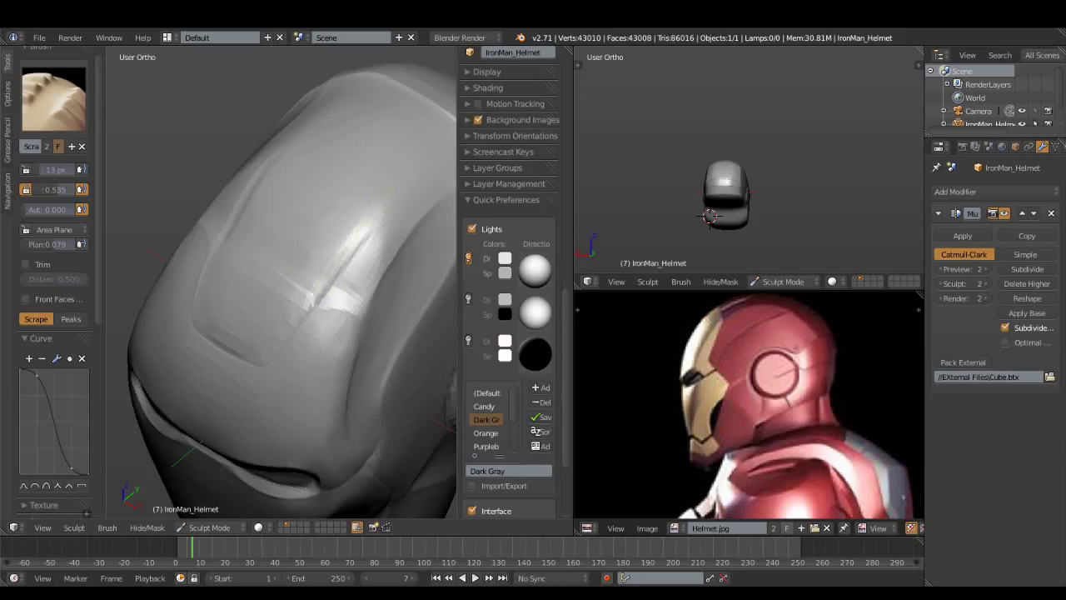
Switch to the Polish brush and enlarge its radius to 32 px
{"action": "middle_click_drag", "start_coordinate": [395, 171], "coordinate": [358, 179]}
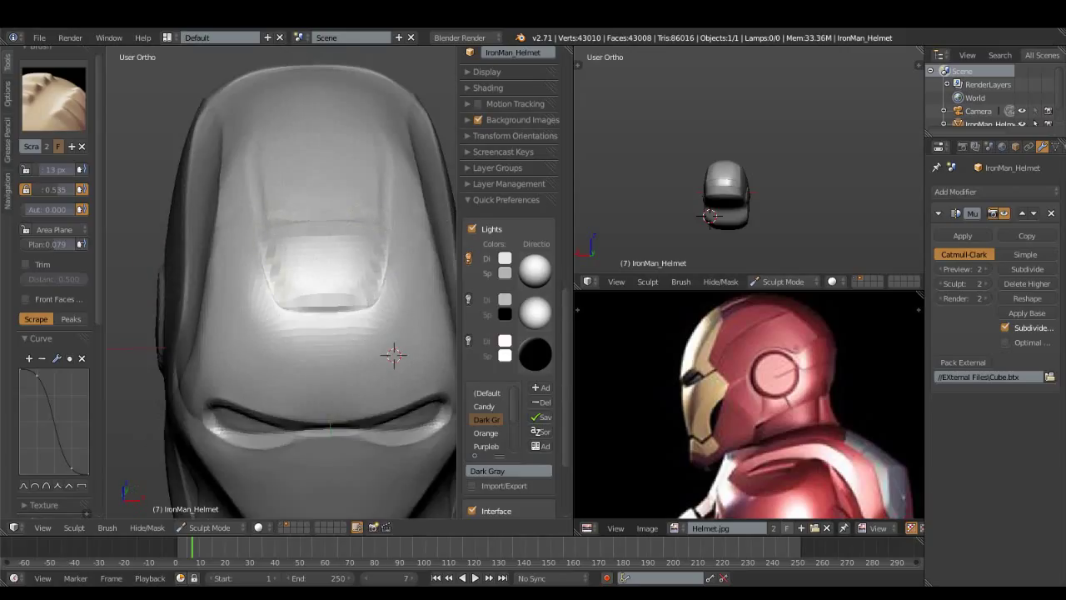
{"action": "left_click", "coordinate": [53, 99]}
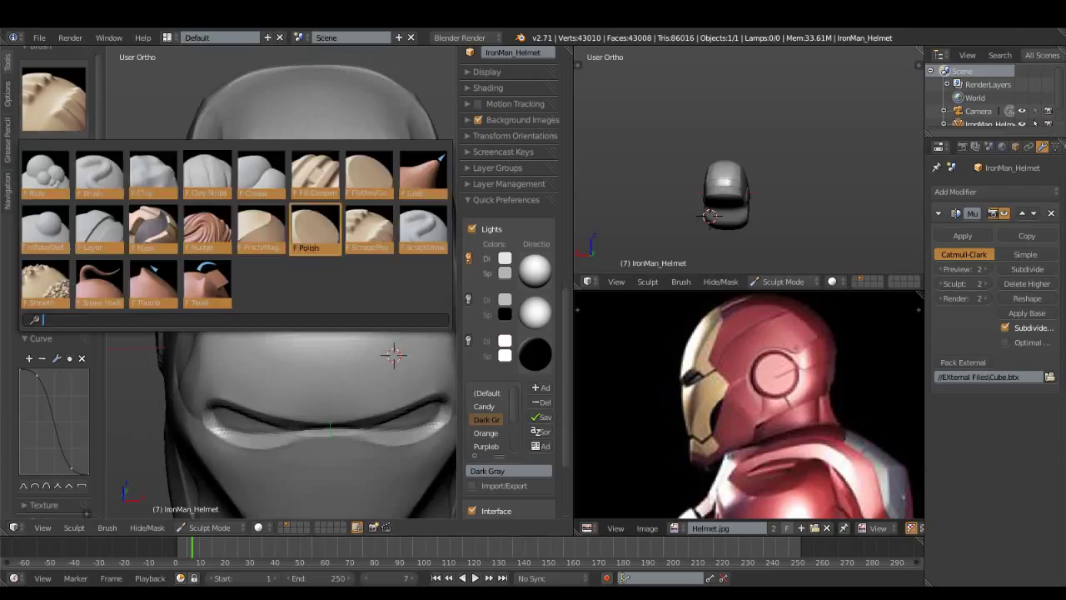
{"action": "left_click", "coordinate": [316, 229]}
{"action": "key", "text": "f"}
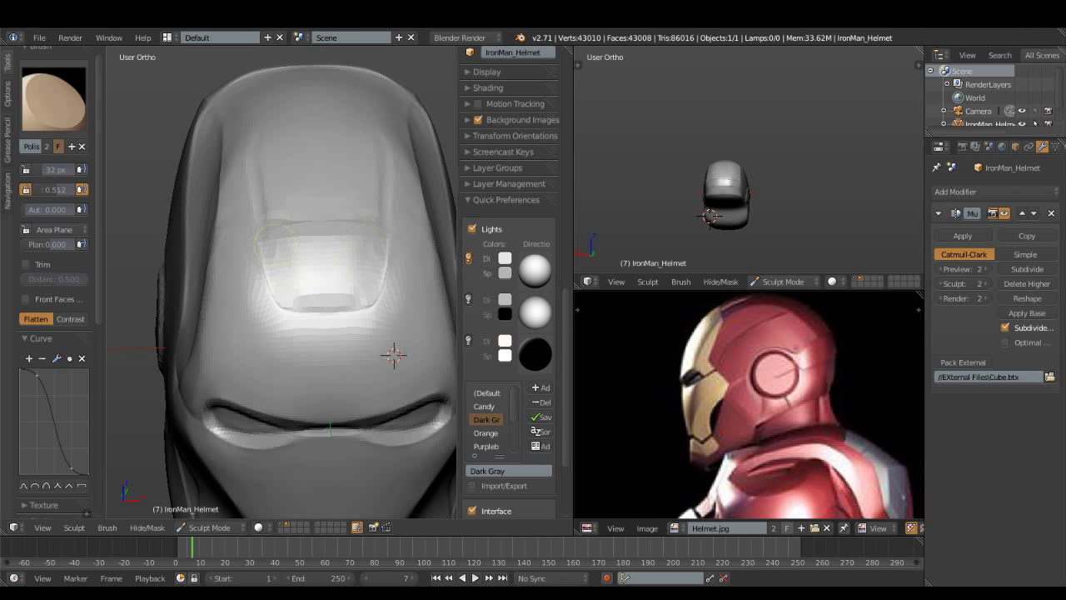
Carve a crease line into the forehead panel with the Crease brush
{"action": "middle_click_drag", "start_coordinate": [394, 354], "coordinate": [387, 318]}
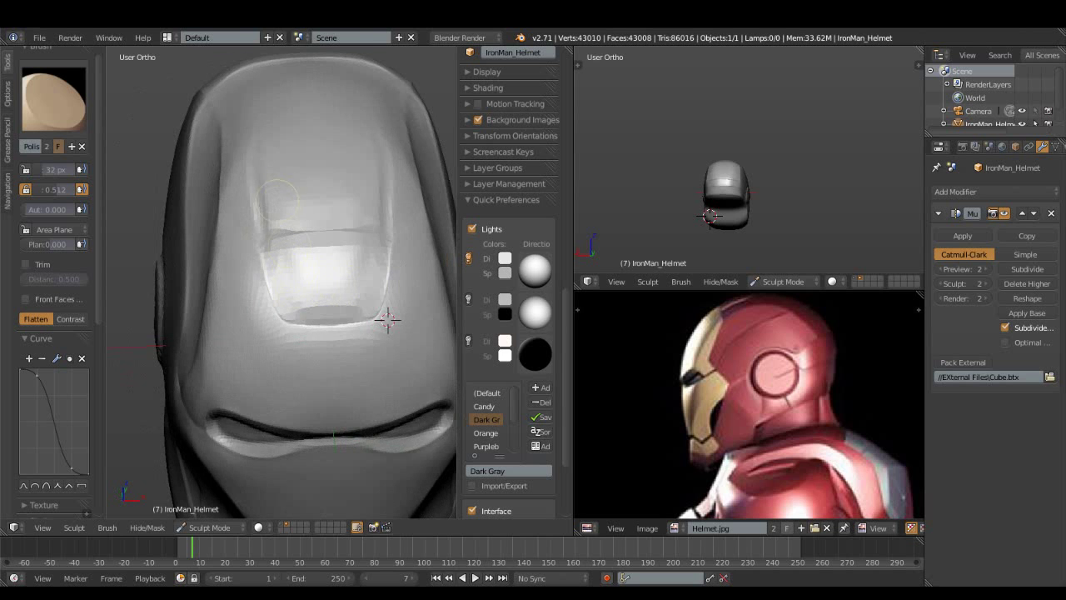
{"action": "middle_click_drag", "start_coordinate": [279, 204], "coordinate": [250, 200]}
{"action": "left_click", "coordinate": [54, 99]}
{"action": "left_click", "coordinate": [199, 174]}
{"action": "left_click_drag", "start_coordinate": [283, 266], "coordinate": [263, 193]}
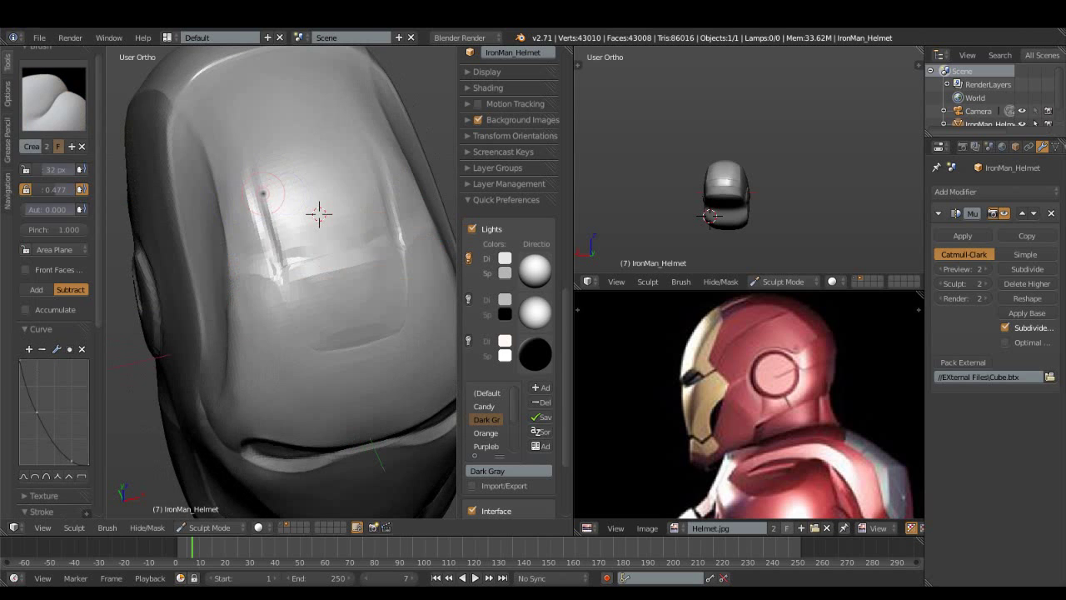
Try the Fill/Deepen brush over the forehead panel, then return to the Crease brush
{"action": "mouse_move", "coordinate": [319, 213]}
{"action": "middle_mouse_down"}
{"action": "mouse_move", "coordinate": [353, 223]}
{"action": "mouse_move", "coordinate": [342, 208]}
{"action": "middle_mouse_up"}
{"action": "left_click", "coordinate": [54, 99]}
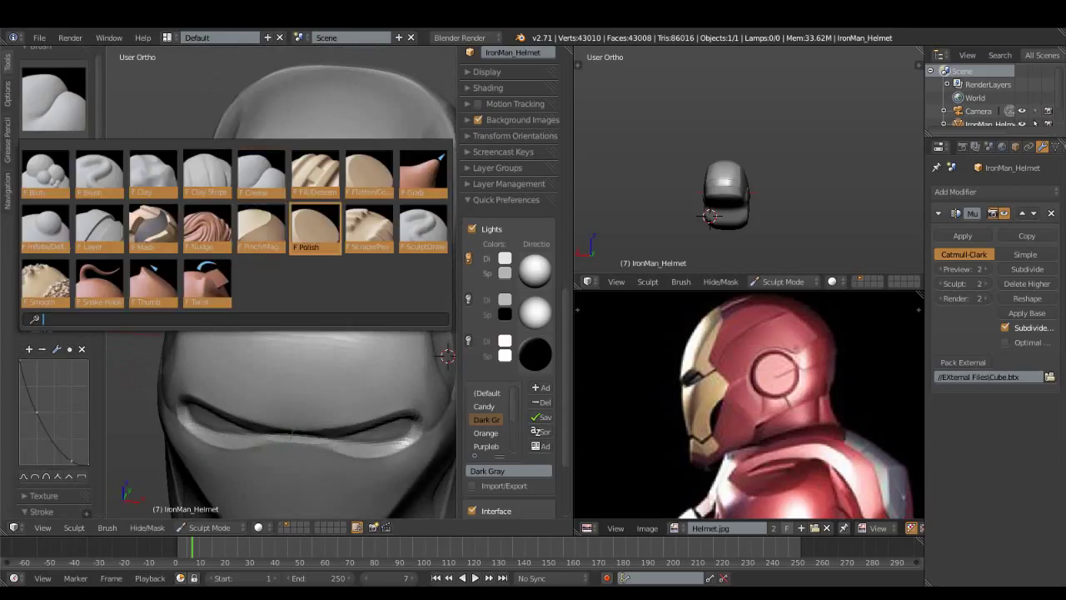
{"action": "left_click", "coordinate": [319, 174]}
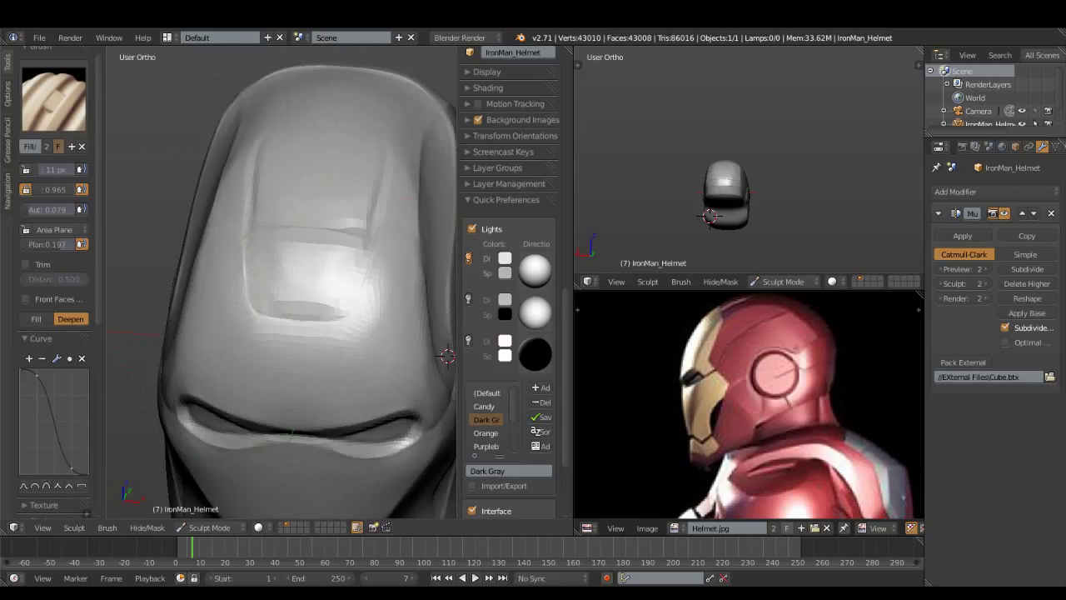
{"action": "middle_click_drag", "start_coordinate": [283, 250], "coordinate": [325, 275]}
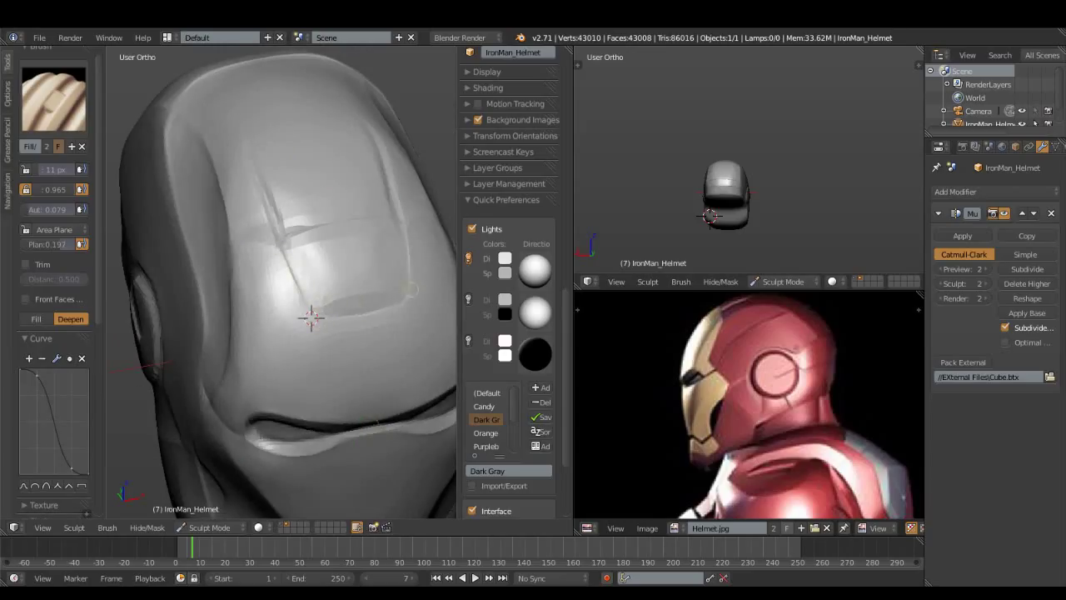
{"action": "middle_click_drag", "start_coordinate": [310, 316], "coordinate": [328, 317]}
{"action": "left_click", "coordinate": [54, 98]}
{"action": "left_click", "coordinate": [214, 172]}
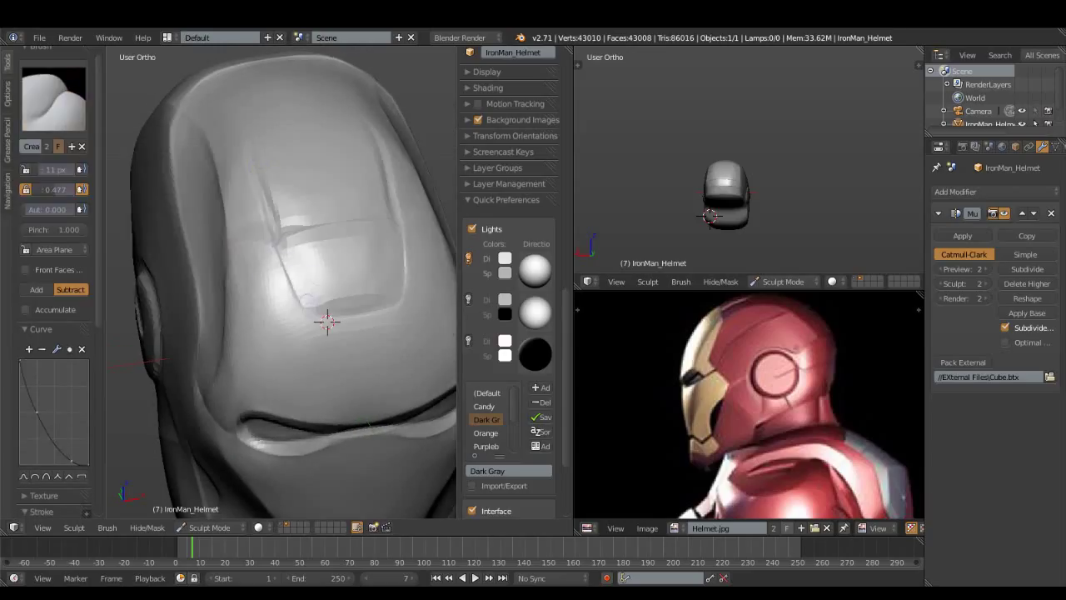
From a front view, pick Scrape/Peaks, then switch to the Flatten/Contrast brush
{"action": "middle_click_drag", "start_coordinate": [326, 321], "coordinate": [405, 297]}
{"action": "left_click", "coordinate": [53, 98]}
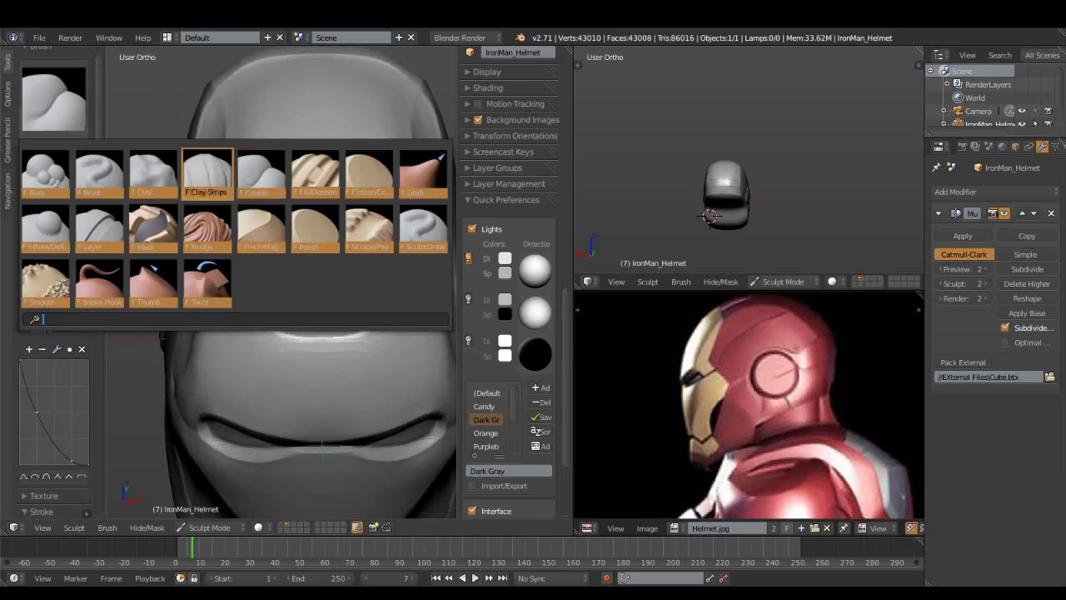
{"action": "left_click", "coordinate": [369, 228]}
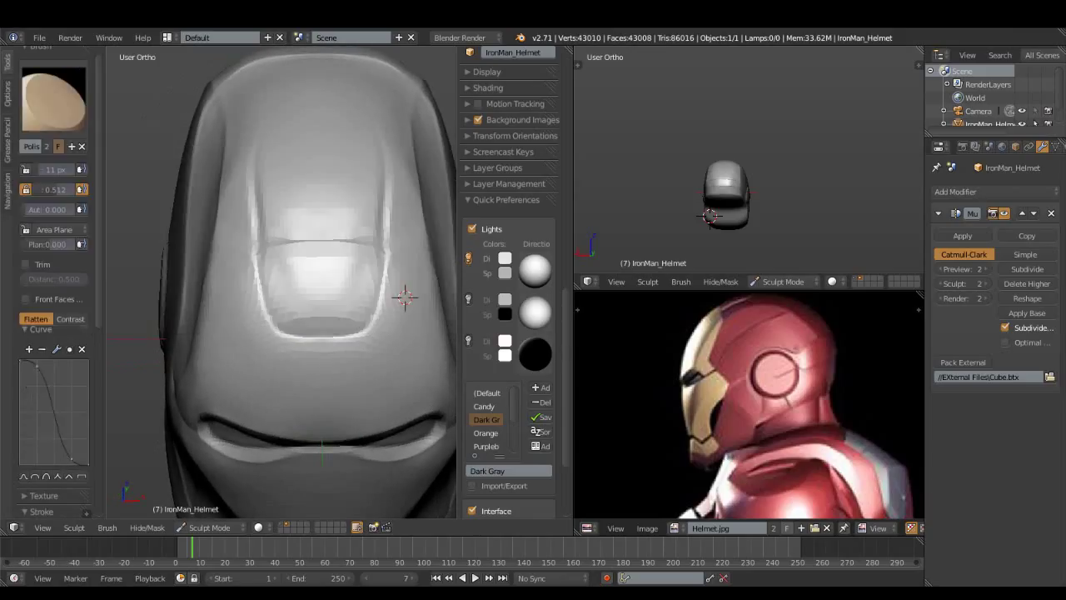
{"action": "left_click", "coordinate": [53, 99]}
{"action": "left_click", "coordinate": [369, 174]}
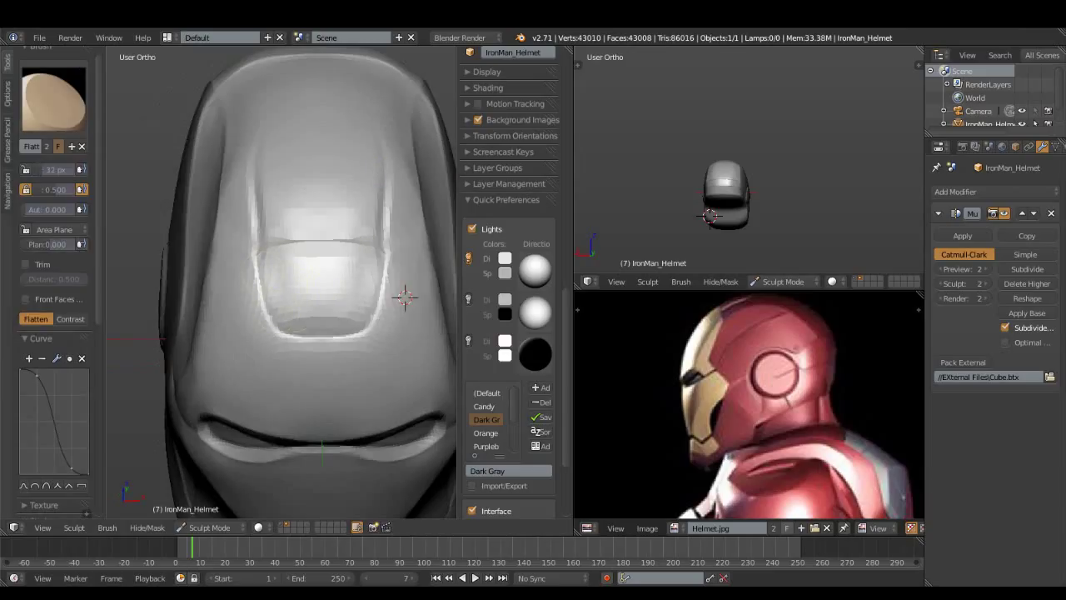
Switch to the Fill/Deepen brush with a 10 px radius, facing the forehead
{"action": "mouse_move", "coordinate": [405, 297]}
{"action": "middle_mouse_down"}
{"action": "mouse_move", "coordinate": [349, 200]}
{"action": "mouse_move", "coordinate": [366, 222]}
{"action": "middle_mouse_up"}
{"action": "left_click", "coordinate": [53, 100]}
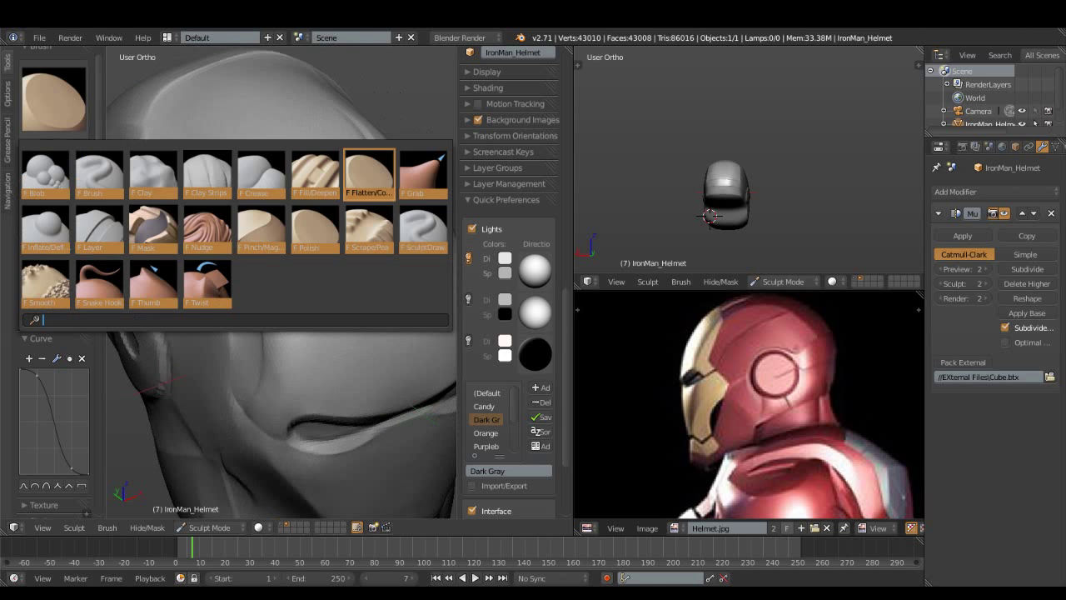
{"action": "left_click", "coordinate": [207, 229]}
{"action": "key", "text": "f"}
{"action": "left_click", "coordinate": [248, 261]}
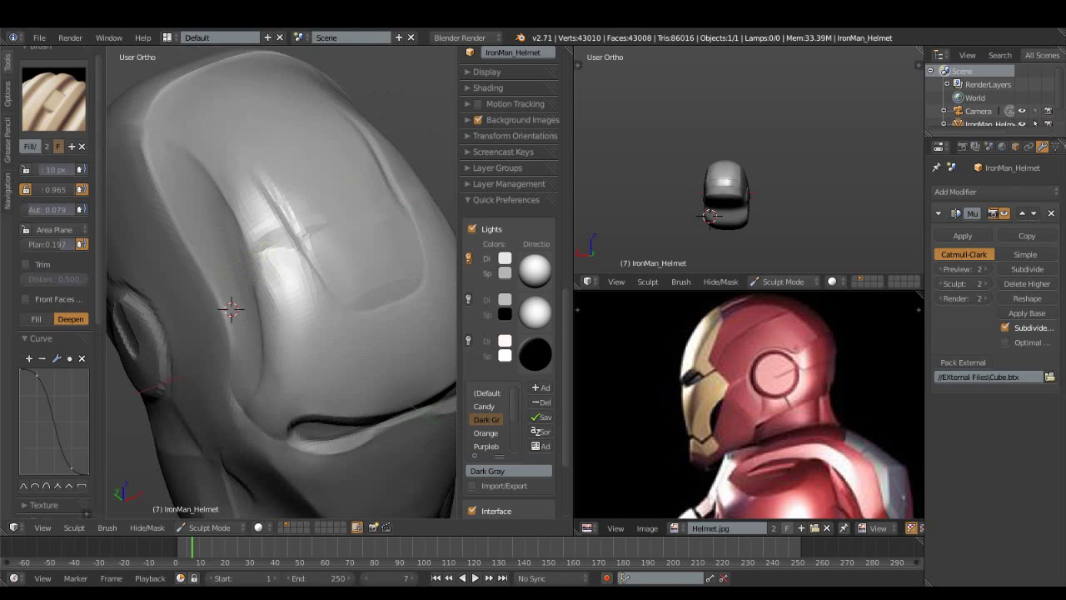
{"action": "middle_click_drag", "start_coordinate": [358, 325], "coordinate": [383, 349]}
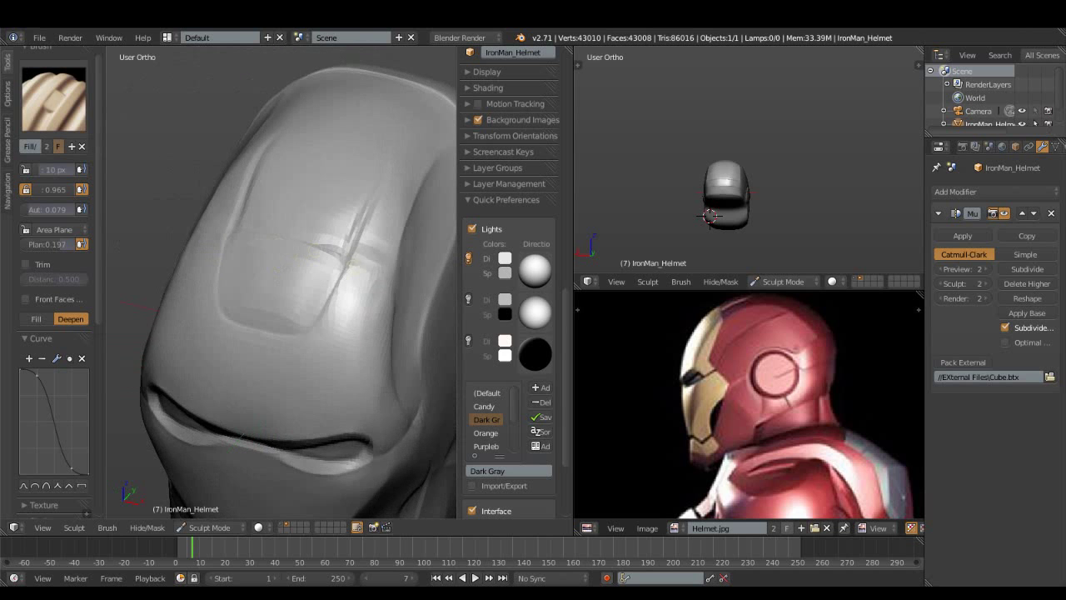
{"action": "mouse_move", "coordinate": [399, 280]}
{"action": "middle_mouse_down"}
{"action": "mouse_move", "coordinate": [364, 317]}
{"action": "mouse_move", "coordinate": [316, 300]}
{"action": "middle_mouse_up"}
Polish around the forehead grooves with the Polish brush enlarged to 30 px
{"action": "left_click", "coordinate": [53, 98]}
{"action": "left_click", "coordinate": [369, 229]}
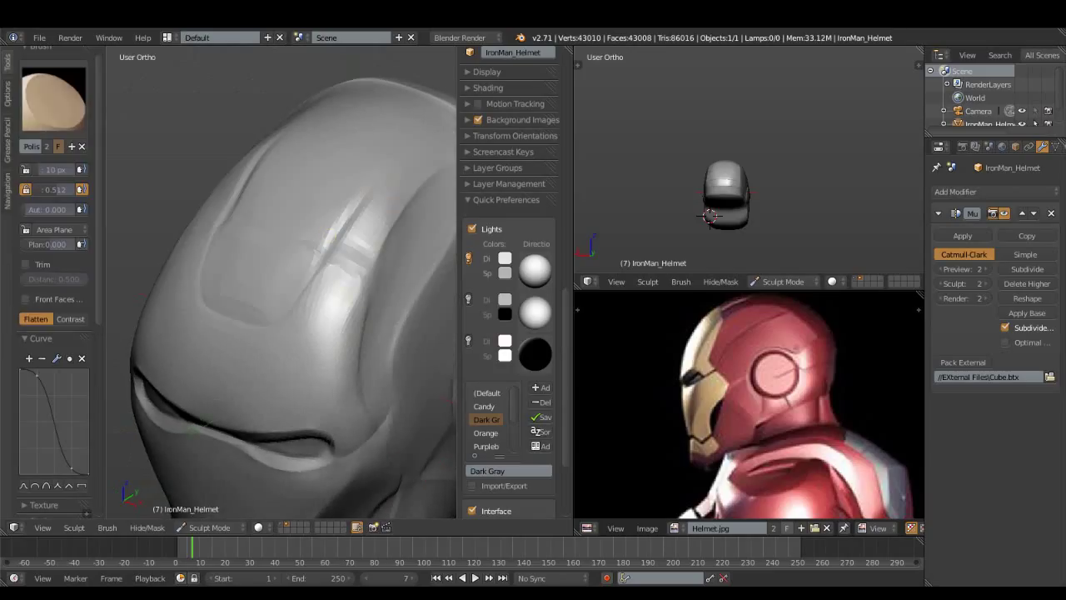
{"action": "key", "text": "f"}
{"action": "left_click", "coordinate": [355, 295]}
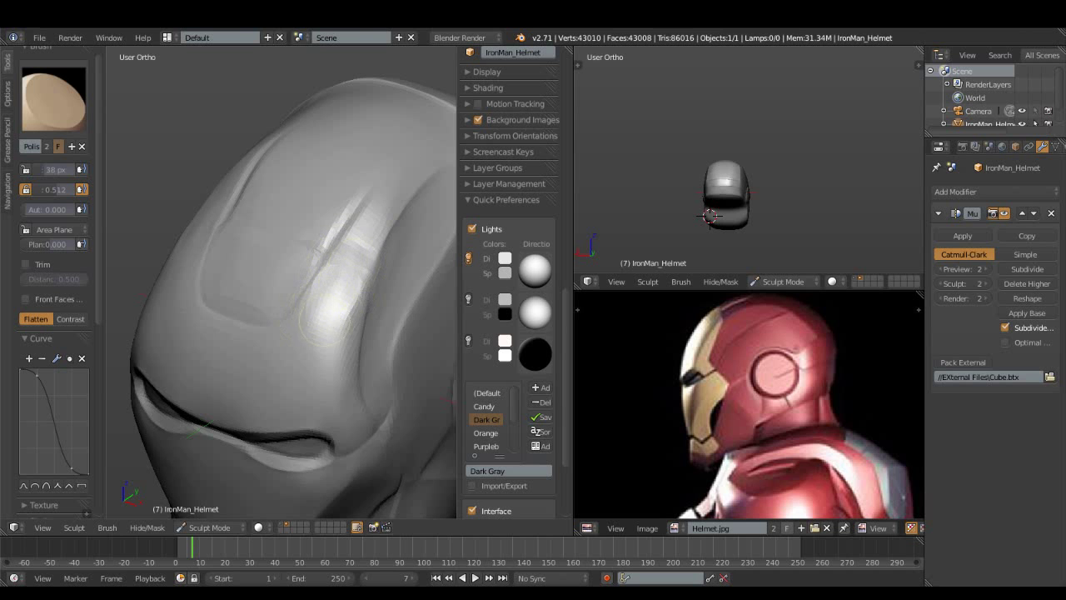
{"action": "middle_click_drag", "start_coordinate": [320, 322], "coordinate": [317, 337]}
{"action": "middle_click_drag", "start_coordinate": [360, 265], "coordinate": [318, 260]}
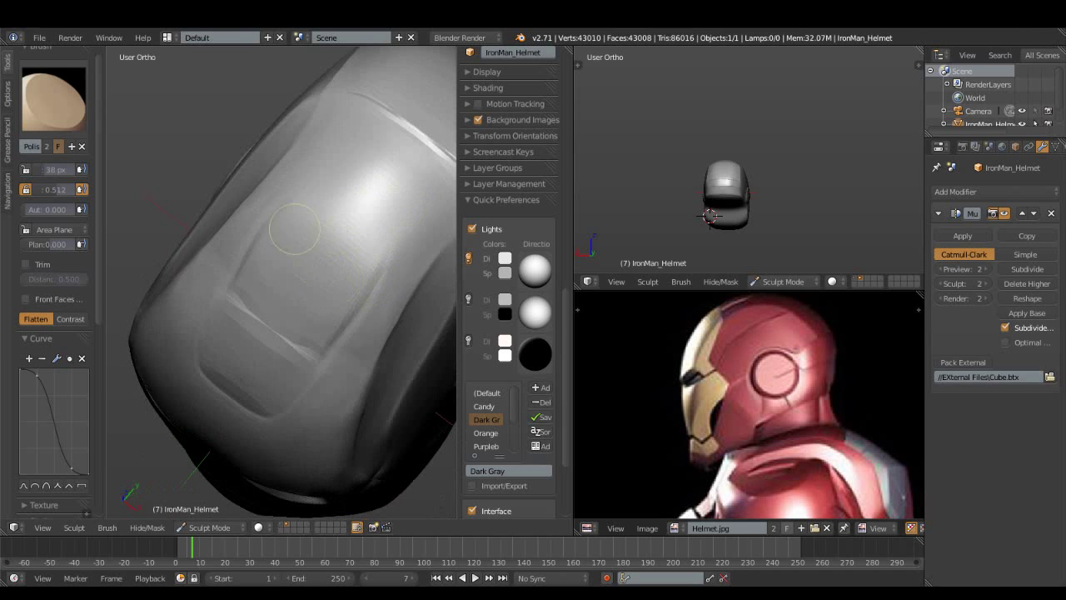
{"action": "middle_click_drag", "start_coordinate": [315, 152], "coordinate": [389, 246]}
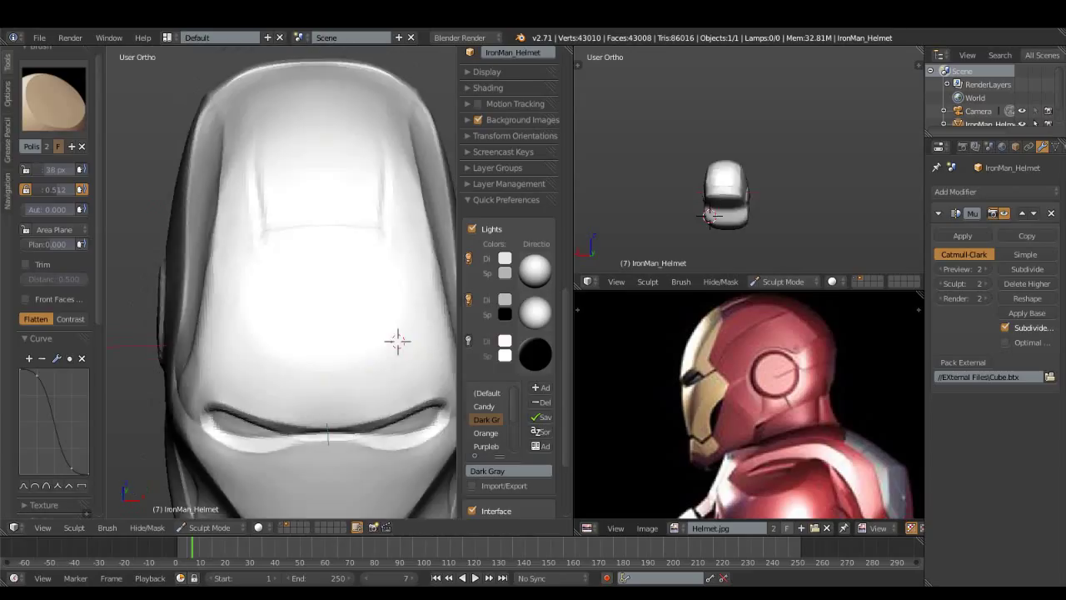
{"action": "middle_click_drag", "start_coordinate": [397, 340], "coordinate": [397, 136]}
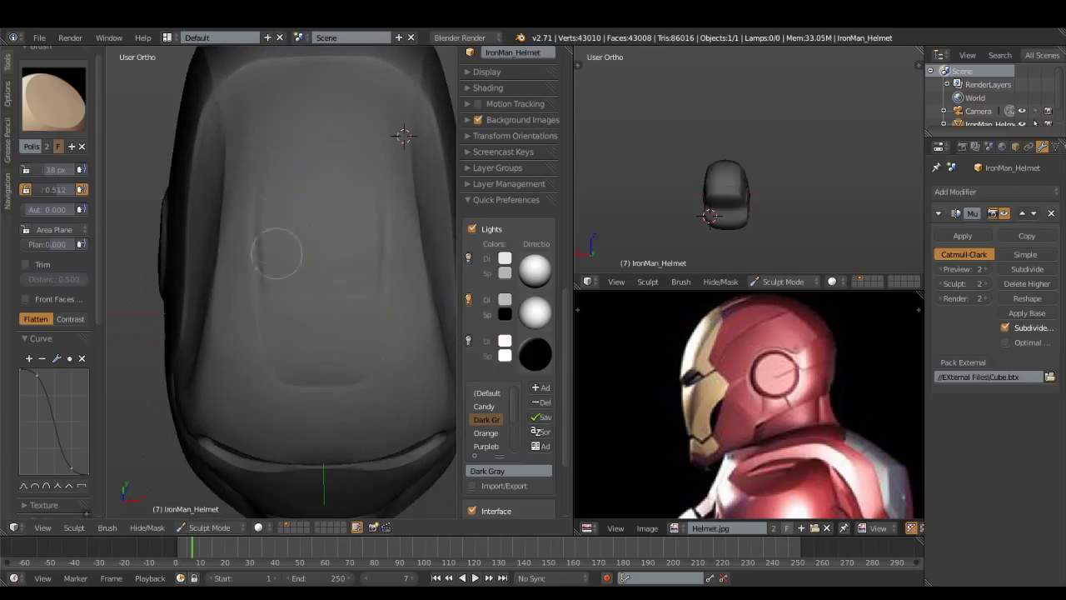
Adjust the third light's direction and give it a near-white pale green colour
{"action": "middle_click_drag", "start_coordinate": [389, 331], "coordinate": [378, 259]}
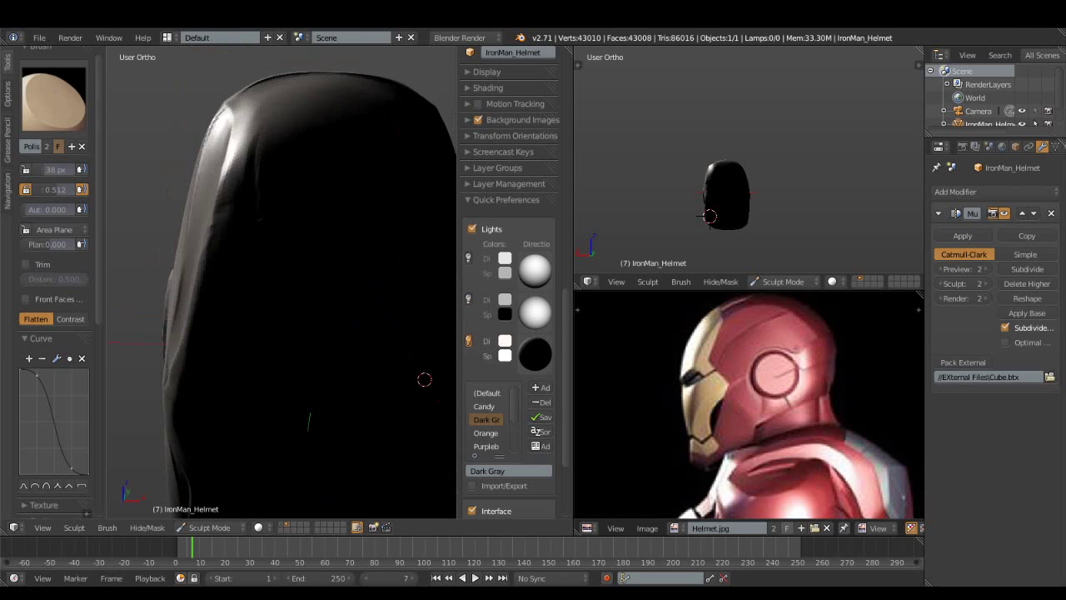
{"action": "left_click_drag", "start_coordinate": [535, 354], "coordinate": [527, 348]}
{"action": "left_click", "coordinate": [505, 314]}
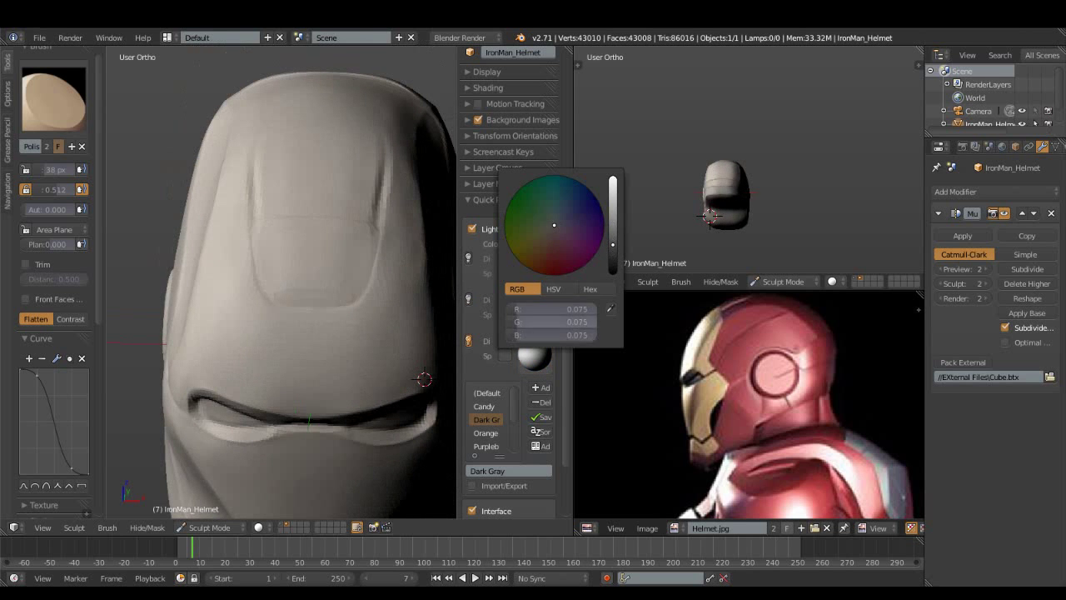
{"action": "left_click_drag", "start_coordinate": [613, 245], "coordinate": [612, 167]}
{"action": "left_click", "coordinate": [548, 208]}
{"action": "middle_click_drag", "start_coordinate": [347, 267], "coordinate": [333, 191]}
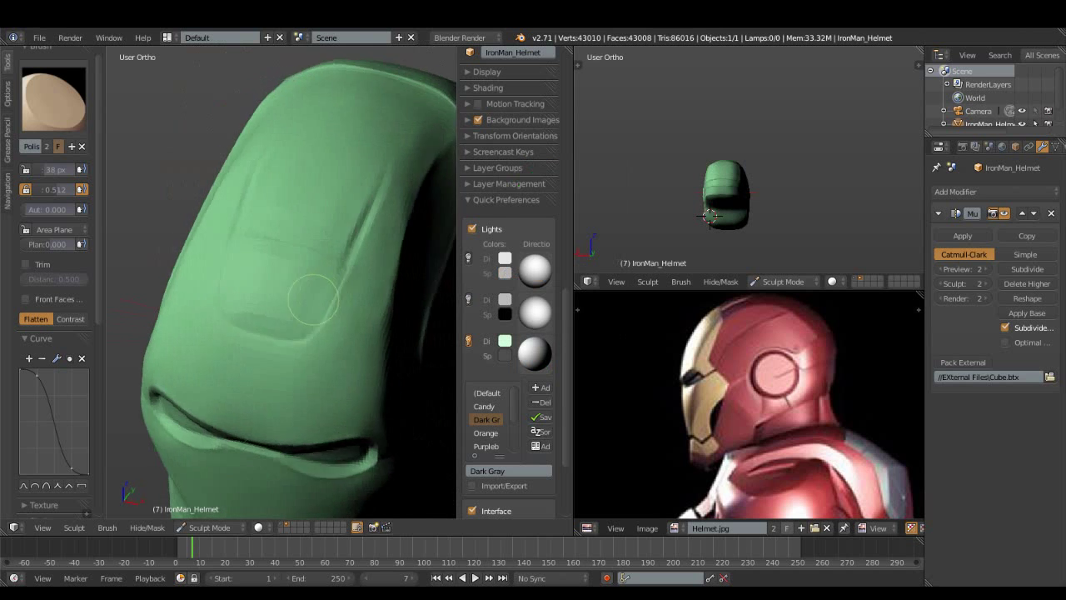
Shift the third light to pale blue (R 0.681, G 0.886, B 1.000)
{"action": "left_click", "coordinate": [505, 339]}
{"action": "left_click_drag", "start_coordinate": [560, 209], "coordinate": [548, 220]}
{"action": "middle_click_drag", "start_coordinate": [333, 250], "coordinate": [360, 217]}
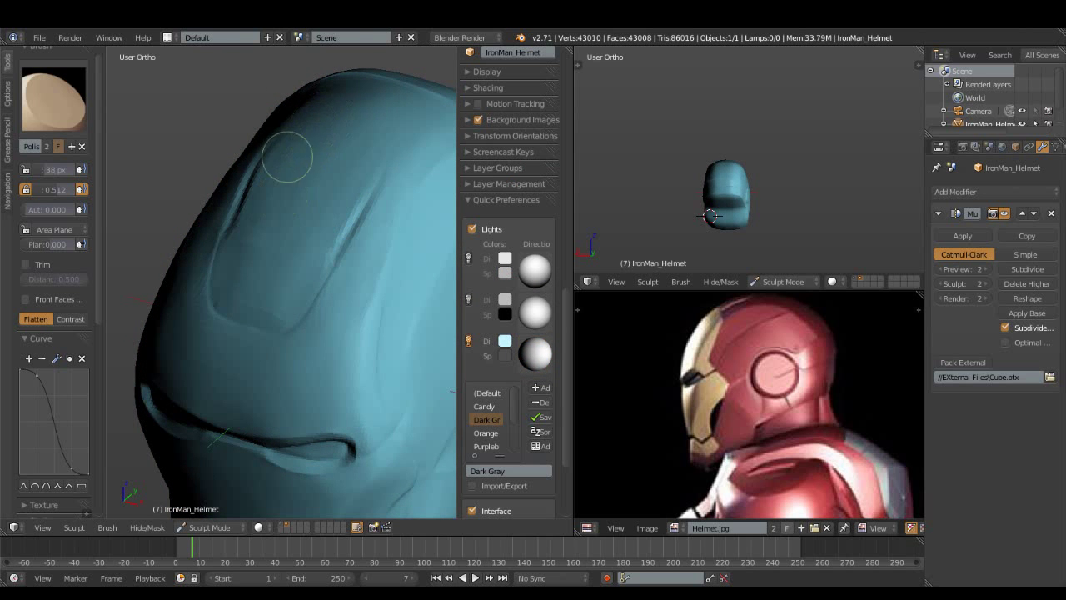
{"action": "mouse_move", "coordinate": [400, 110]}
{"action": "middle_mouse_down"}
{"action": "mouse_move", "coordinate": [322, 263]}
{"action": "mouse_move", "coordinate": [392, 254]}
{"action": "mouse_move", "coordinate": [249, 308]}
{"action": "mouse_move", "coordinate": [266, 286]}
{"action": "mouse_move", "coordinate": [249, 217]}
{"action": "middle_mouse_up"}
Select the Fill/Deepen brush at a 15 px radius and turn on Trim
{"action": "left_click", "coordinate": [53, 98]}
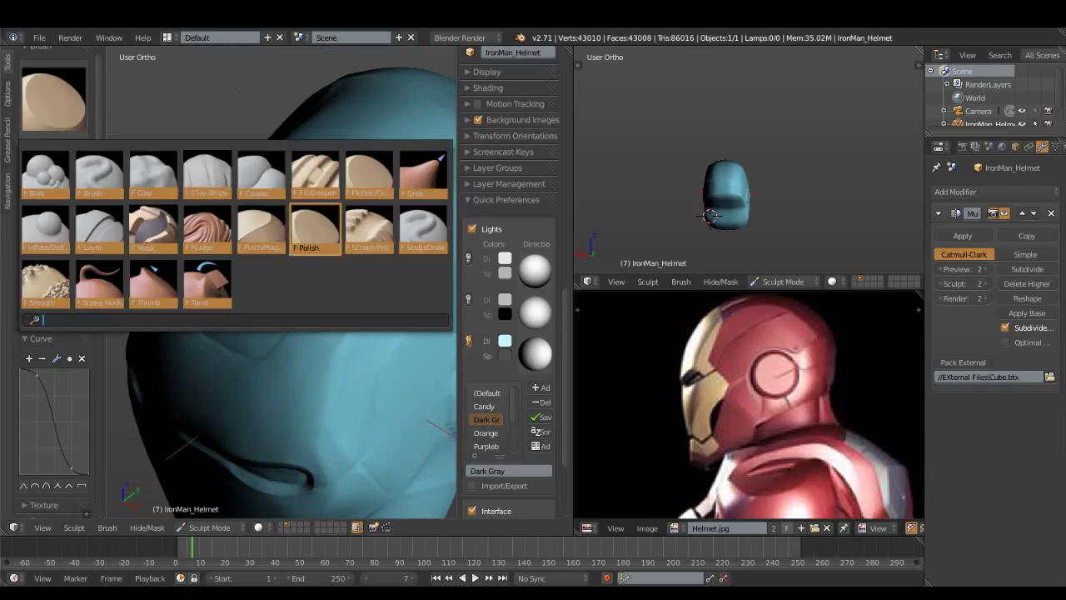
{"action": "left_click", "coordinate": [368, 235]}
{"action": "key", "text": "f"}
{"action": "left_click", "coordinate": [324, 298]}
{"action": "left_click", "coordinate": [25, 264]}
Set the plane offset to 0.276, then turn Trim off and raise it to 0.382
{"action": "middle_click_drag", "start_coordinate": [314, 291], "coordinate": [284, 273]}
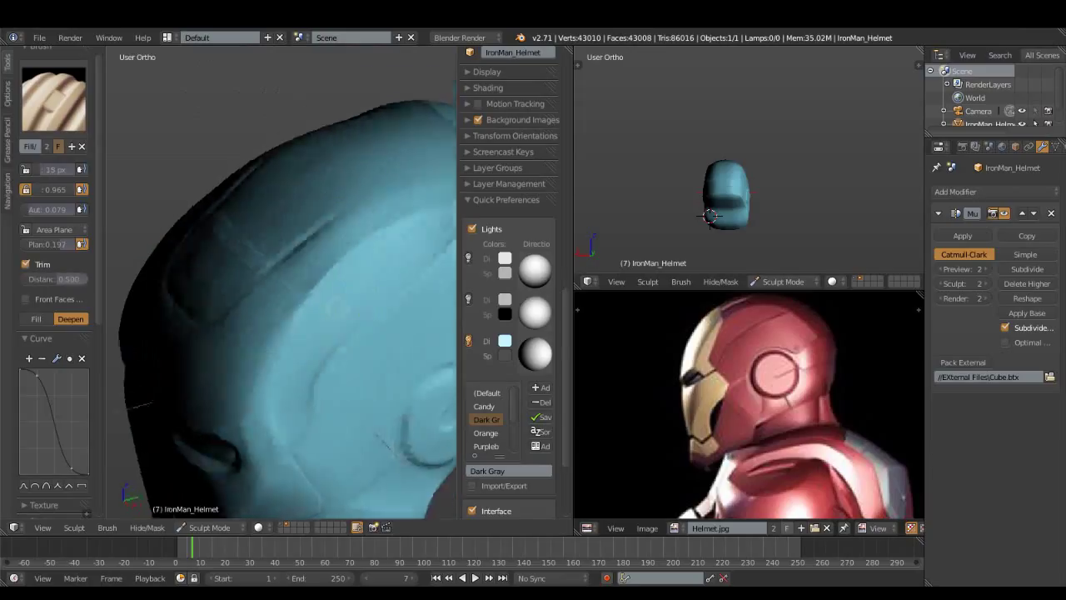
{"action": "left_click_drag", "start_coordinate": [50, 244], "coordinate": [63, 244]}
{"action": "middle_click_drag", "start_coordinate": [285, 274], "coordinate": [250, 308]}
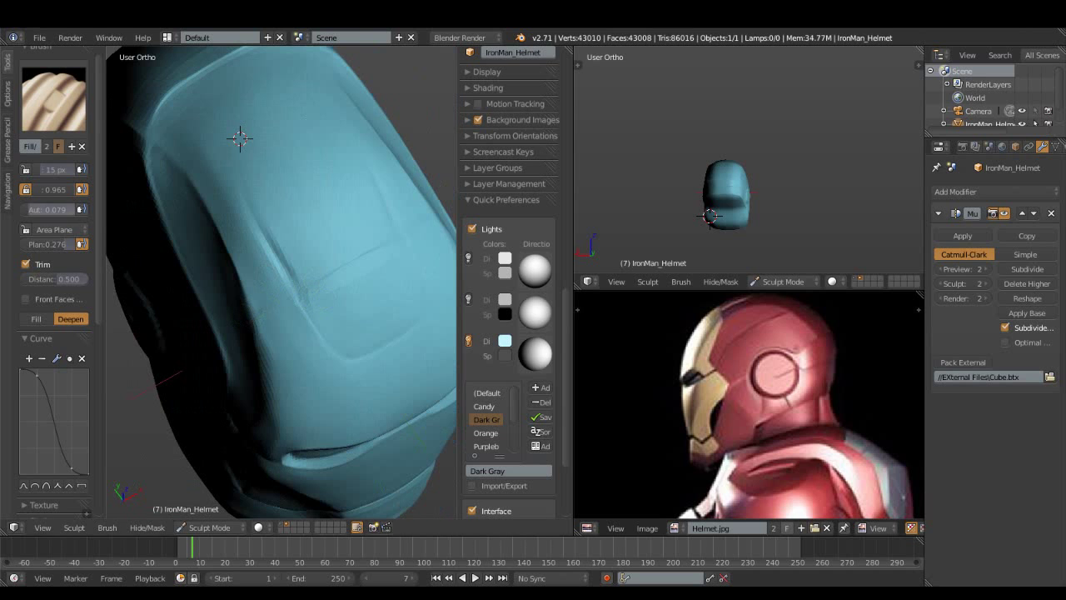
{"action": "left_click", "coordinate": [25, 263]}
{"action": "left_click_drag", "start_coordinate": [50, 244], "coordinate": [66, 244]}
Raise brush strength to 1.000, switch to Fill mode, and enlarge radius to 34 px
{"action": "middle_click_drag", "start_coordinate": [318, 303], "coordinate": [317, 193]}
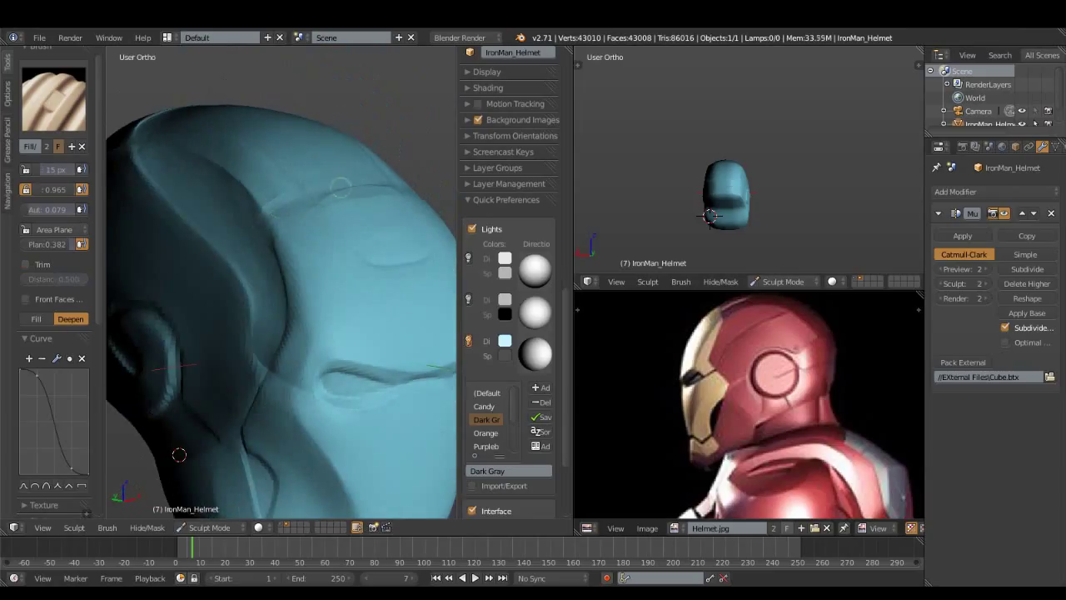
{"action": "left_click_drag", "start_coordinate": [75, 189], "coordinate": [112, 214]}
{"action": "mouse_move", "coordinate": [337, 194]}
{"action": "middle_mouse_down"}
{"action": "mouse_move", "coordinate": [326, 78]}
{"action": "mouse_move", "coordinate": [216, 321]}
{"action": "middle_mouse_up"}
{"action": "left_click", "coordinate": [36, 318]}
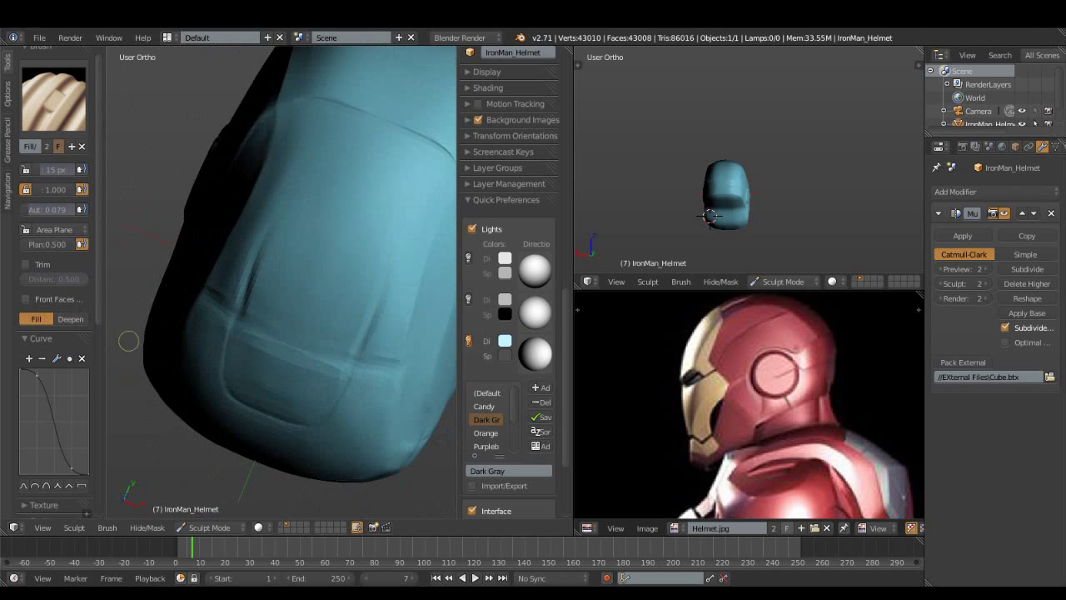
{"action": "middle_click_drag", "start_coordinate": [117, 337], "coordinate": [238, 357]}
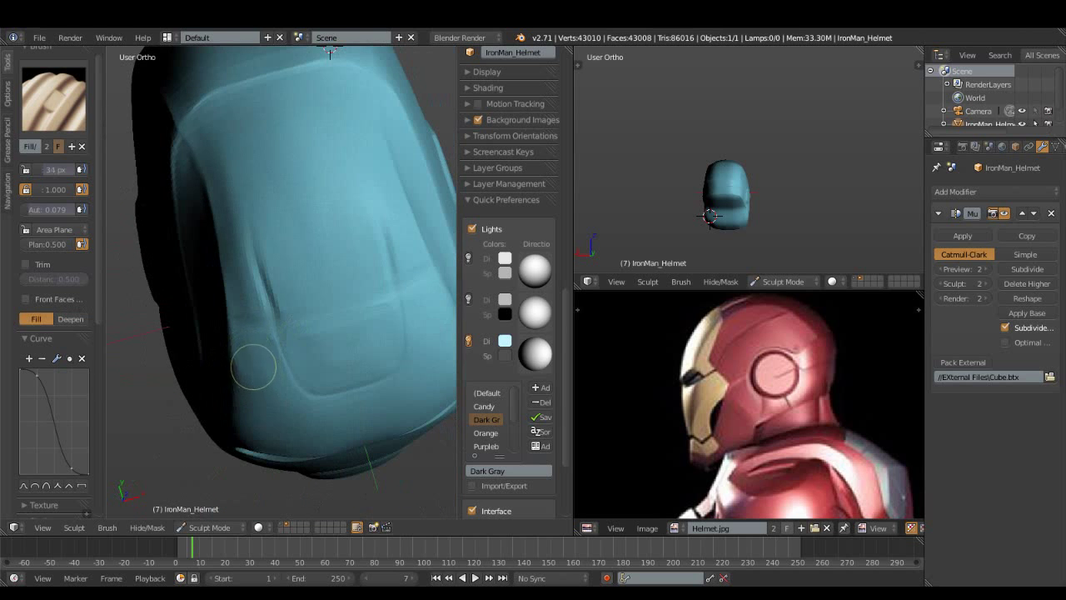
{"action": "left_click", "coordinate": [249, 341]}
Lower the plane offset to 0.276 and deepen the forehead panel outline
{"action": "middle_click_drag", "start_coordinate": [278, 374], "coordinate": [300, 333]}
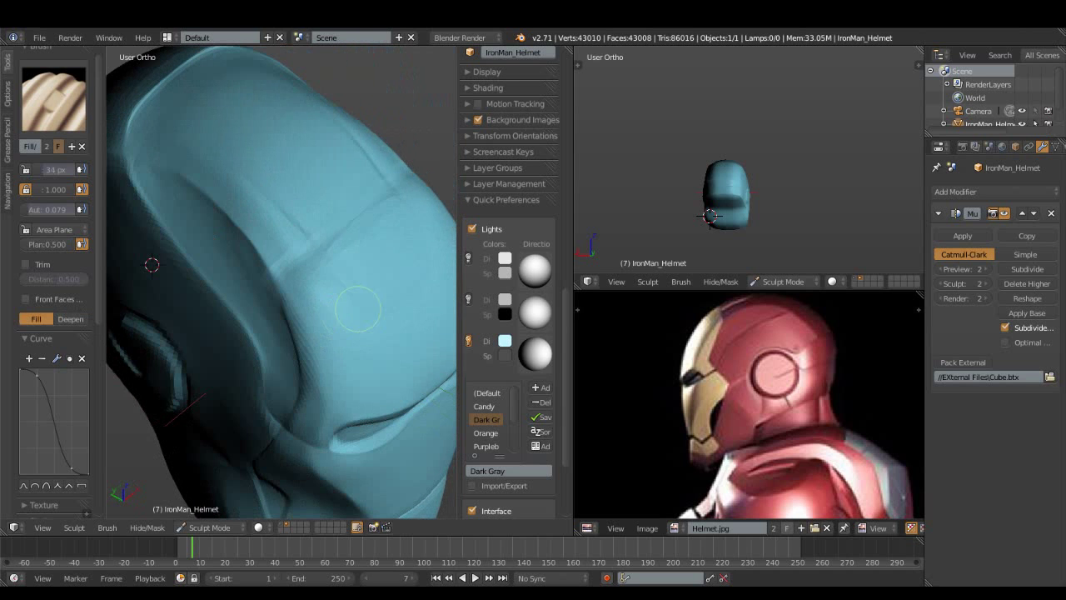
{"action": "left_click_drag", "start_coordinate": [54, 244], "coordinate": [38, 244]}
{"action": "mouse_move", "coordinate": [351, 312]}
{"action": "middle_mouse_down"}
{"action": "mouse_move", "coordinate": [362, 349]}
{"action": "mouse_move", "coordinate": [285, 338]}
{"action": "mouse_move", "coordinate": [219, 357]}
{"action": "middle_mouse_up"}
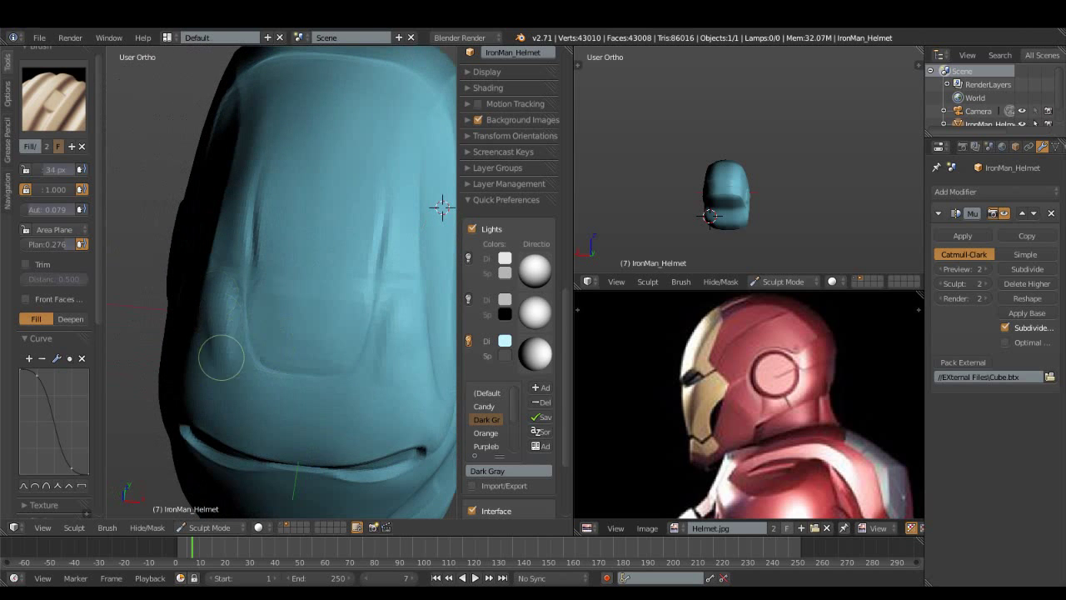
{"action": "mouse_move", "coordinate": [214, 392]}
{"action": "middle_mouse_down"}
{"action": "mouse_move", "coordinate": [162, 285]}
{"action": "mouse_move", "coordinate": [184, 271]}
{"action": "middle_mouse_up"}
{"action": "key", "text": "ctrl"}
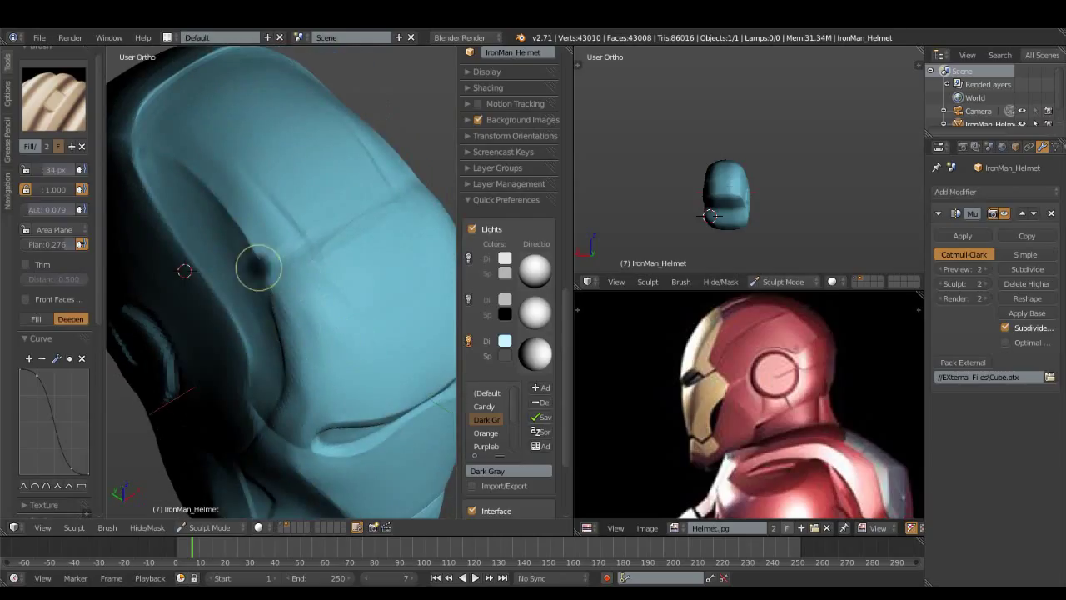
{"action": "left_click", "coordinate": [53, 99]}
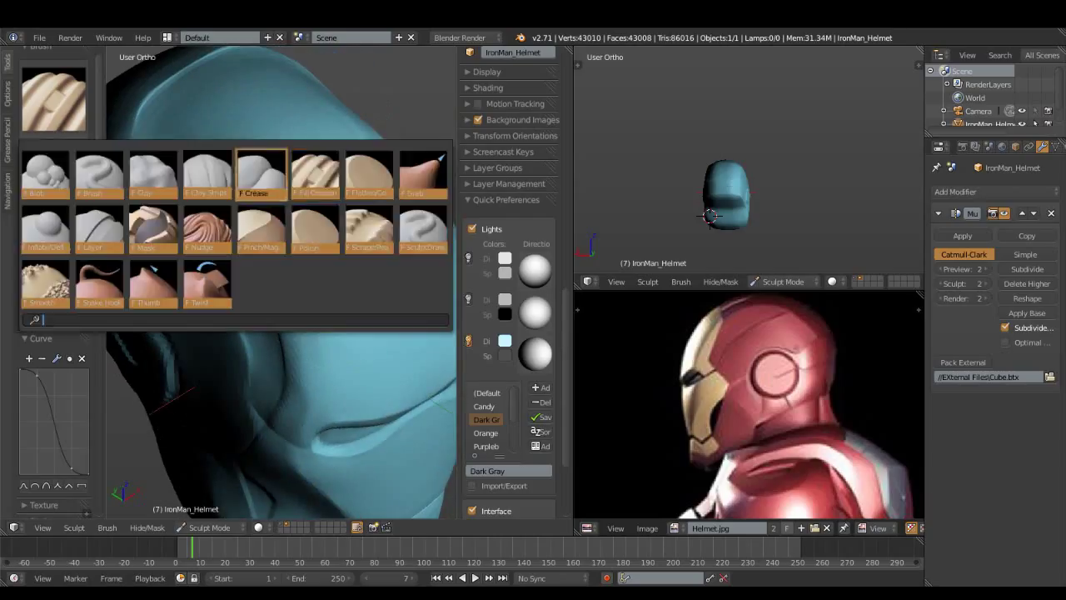
Switch from Crease to the Polish brush at a 28 px radius
{"action": "left_click", "coordinate": [258, 175]}
{"action": "mouse_move", "coordinate": [184, 270]}
{"action": "middle_mouse_down"}
{"action": "mouse_move", "coordinate": [225, 250]}
{"action": "mouse_move", "coordinate": [233, 267]}
{"action": "middle_mouse_up"}
{"action": "left_click", "coordinate": [53, 100]}
{"action": "left_click", "coordinate": [316, 231]}
{"action": "key", "text": "f"}
{"action": "left_click", "coordinate": [250, 311]}
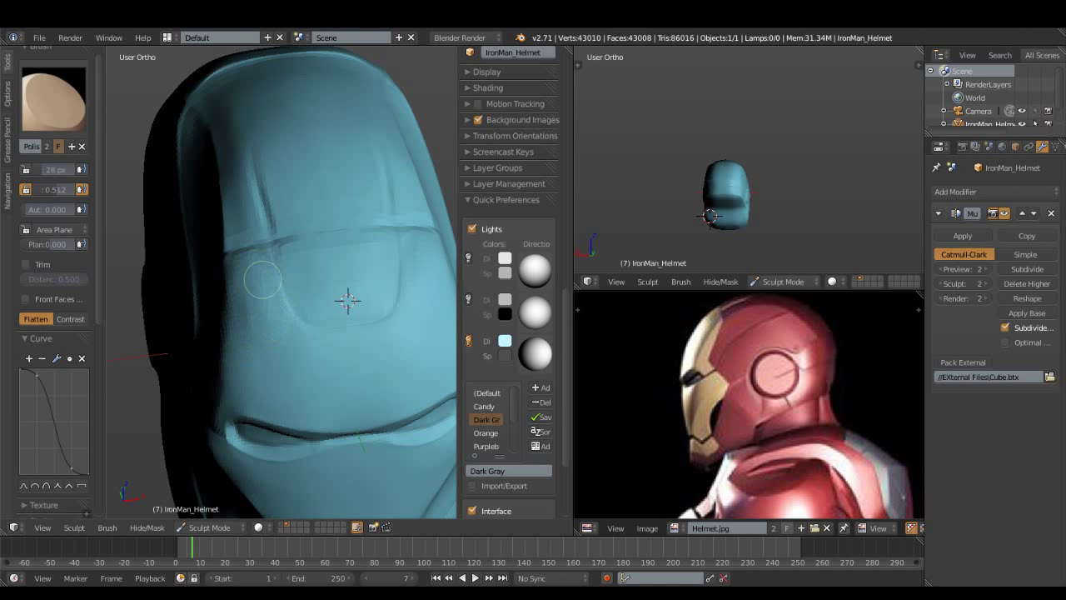
Move through Flatten to the Smooth brush, enlarging its radius to 52 px
{"action": "mouse_move", "coordinate": [244, 287]}
{"action": "middle_mouse_down"}
{"action": "mouse_move", "coordinate": [197, 295]}
{"action": "mouse_move", "coordinate": [333, 260]}
{"action": "mouse_move", "coordinate": [228, 351]}
{"action": "middle_mouse_up"}
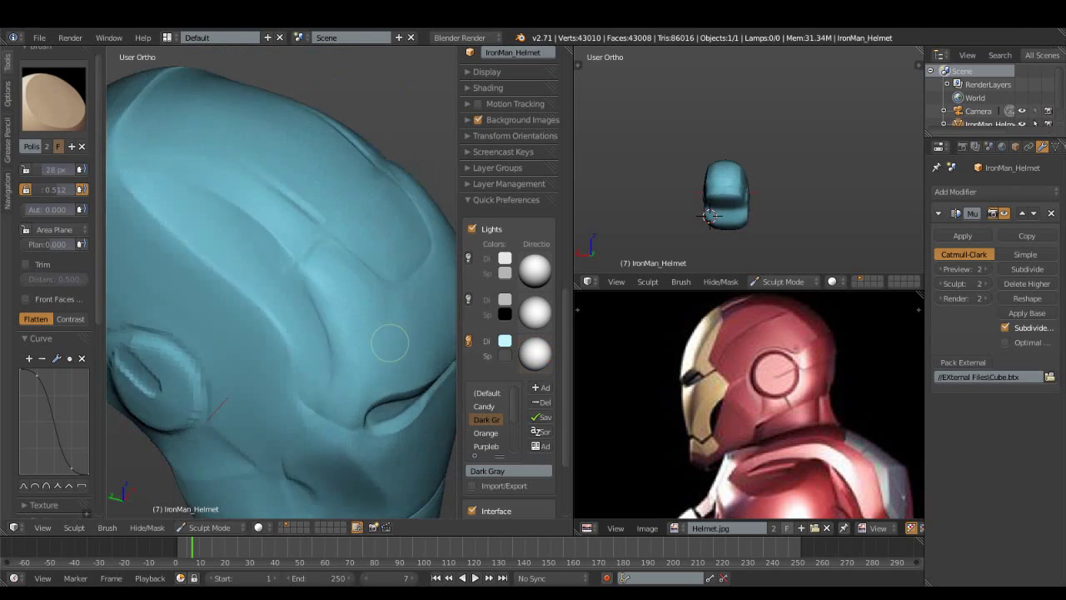
{"action": "left_click", "coordinate": [54, 98]}
{"action": "left_click", "coordinate": [429, 172]}
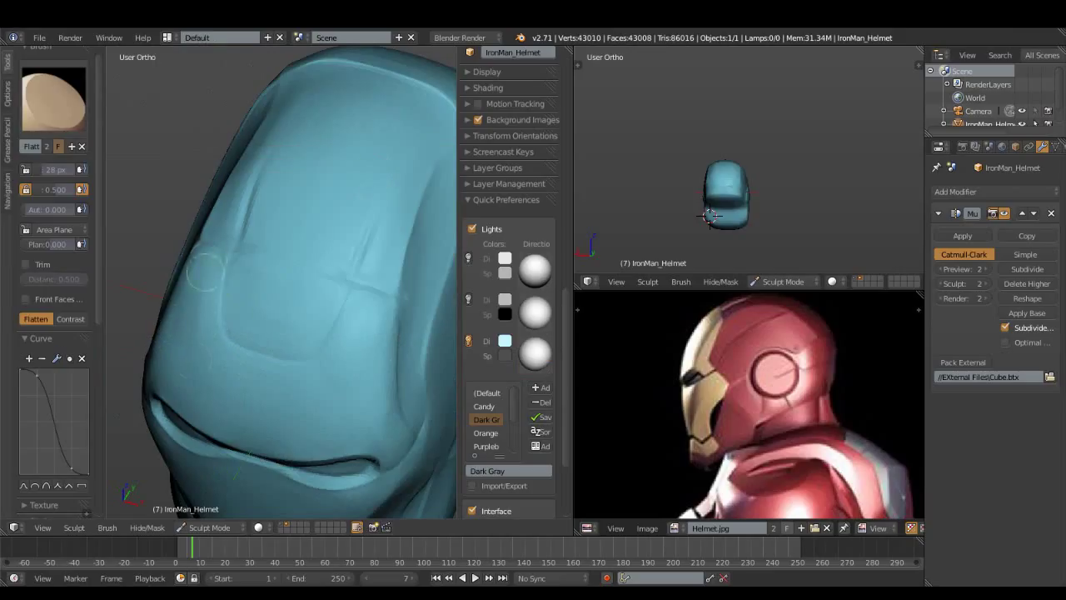
{"action": "left_click", "coordinate": [53, 98]}
{"action": "left_click", "coordinate": [102, 281]}
{"action": "middle_click_drag", "start_coordinate": [403, 286], "coordinate": [356, 309]}
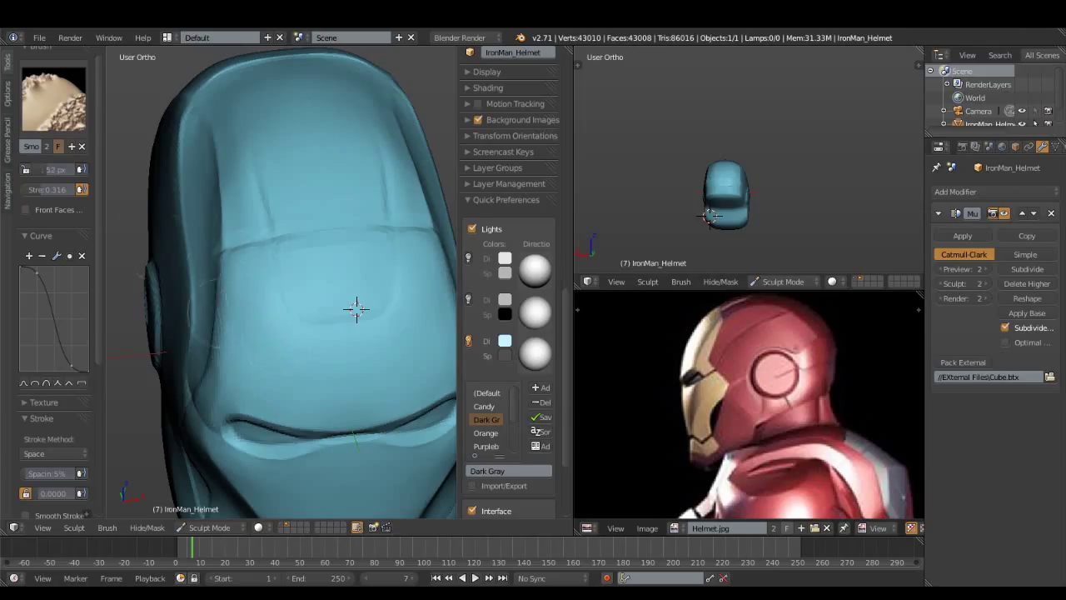
Use the Thumb brush with Space stroke method and 0.766 strength
{"action": "left_click", "coordinate": [53, 99]}
{"action": "left_click", "coordinate": [153, 283]}
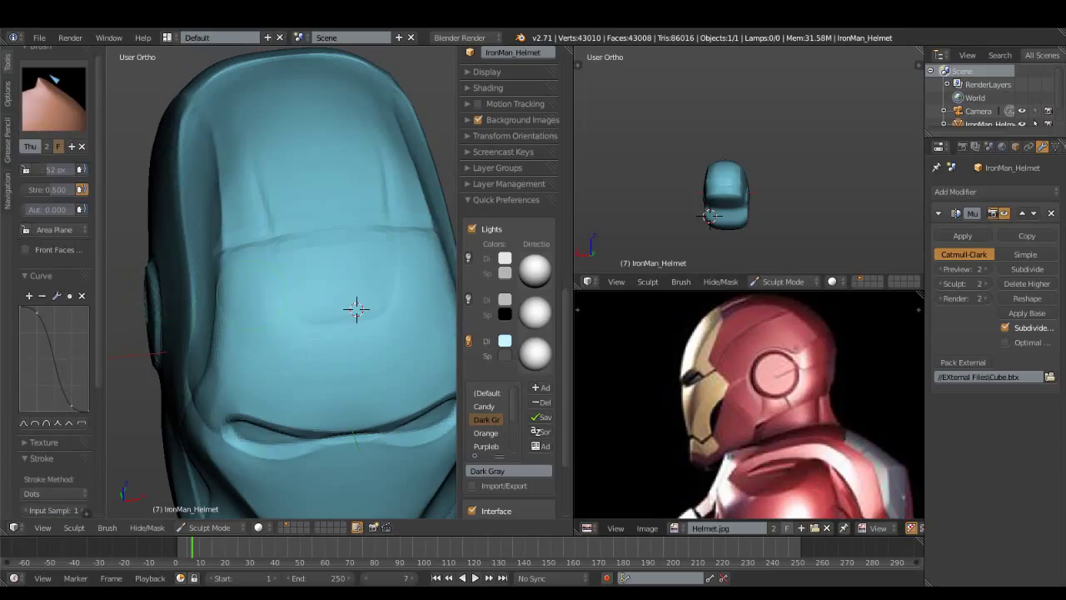
{"action": "key", "text": "e"}
{"action": "key", "text": "Down"}
{"action": "key", "text": "Down"}
{"action": "key", "text": "Return"}
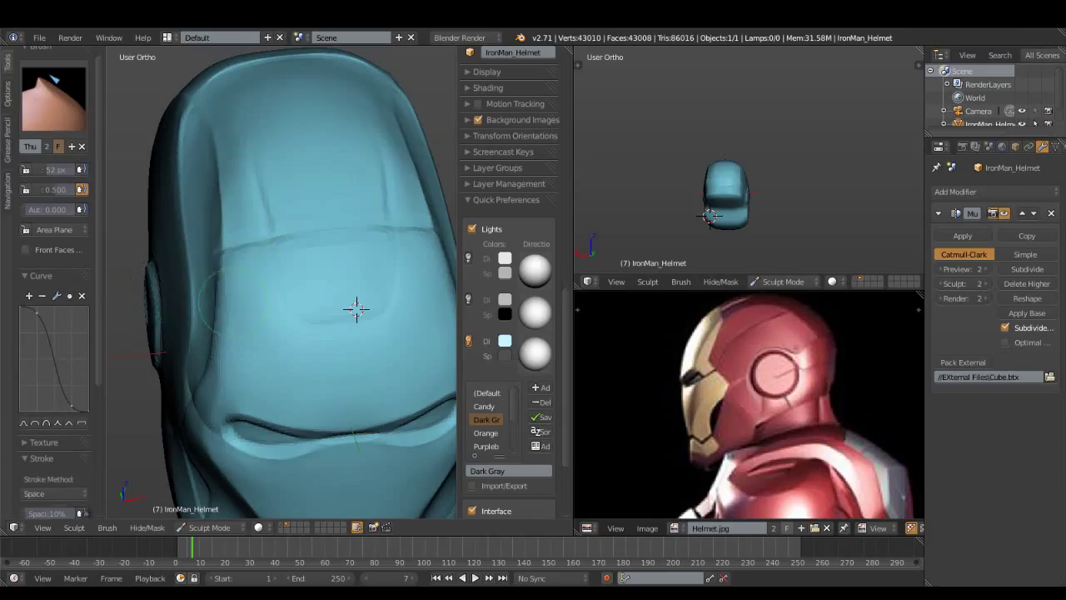
{"action": "mouse_move", "coordinate": [356, 308]}
{"action": "middle_mouse_down"}
{"action": "mouse_move", "coordinate": [158, 275]}
{"action": "mouse_move", "coordinate": [125, 287]}
{"action": "middle_mouse_up"}
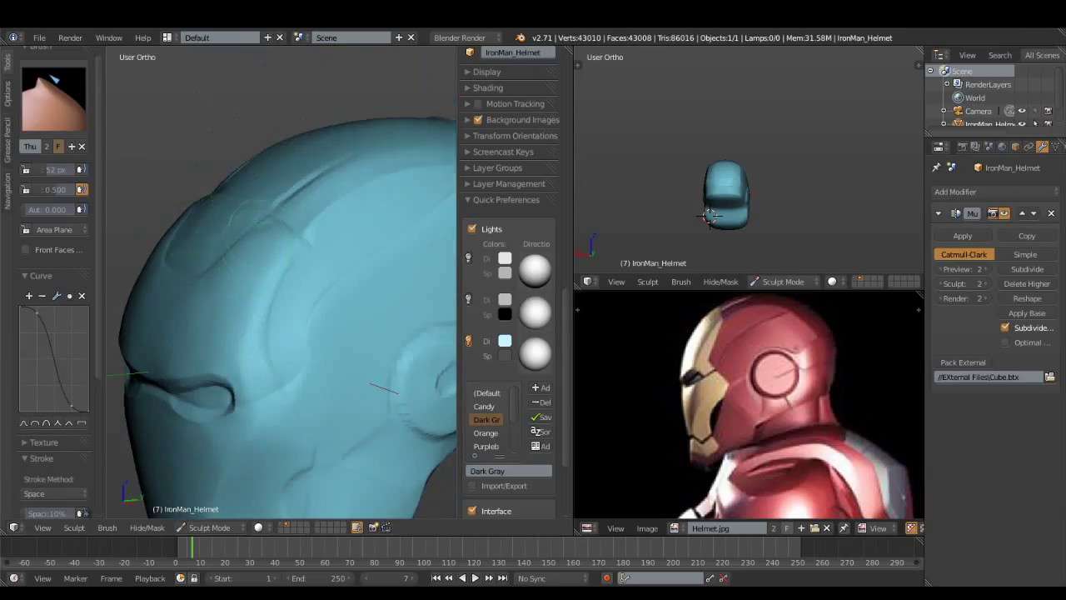
{"action": "left_click_drag", "start_coordinate": [50, 189], "coordinate": [67, 189]}
Polish the top and ear area, then return to the Thumb brush at 70 px radius
{"action": "middle_click_drag", "start_coordinate": [267, 210], "coordinate": [250, 231]}
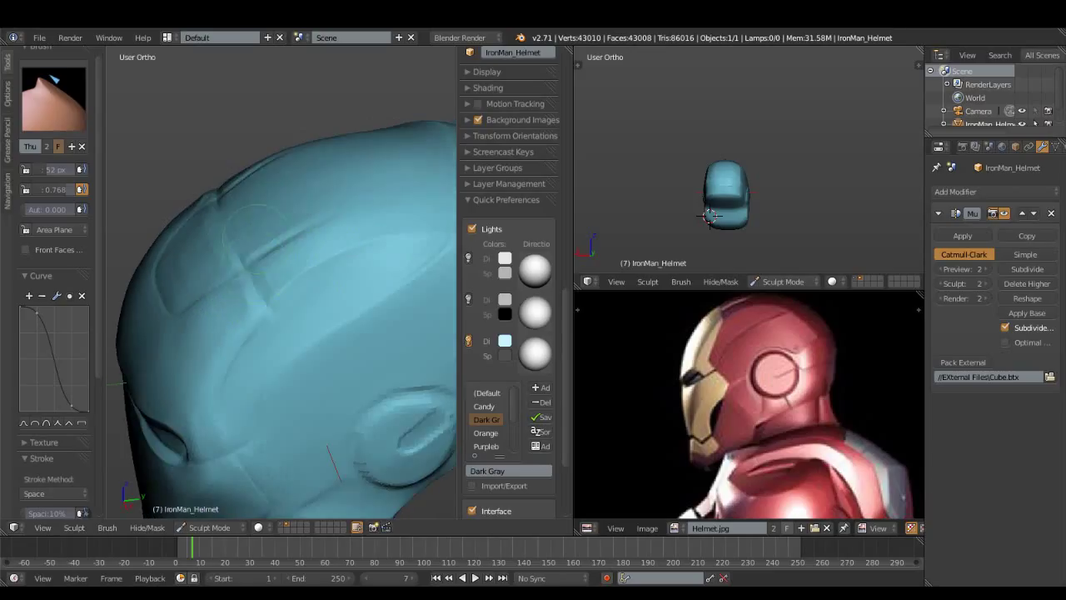
{"action": "left_click", "coordinate": [53, 98]}
{"action": "left_click", "coordinate": [442, 226]}
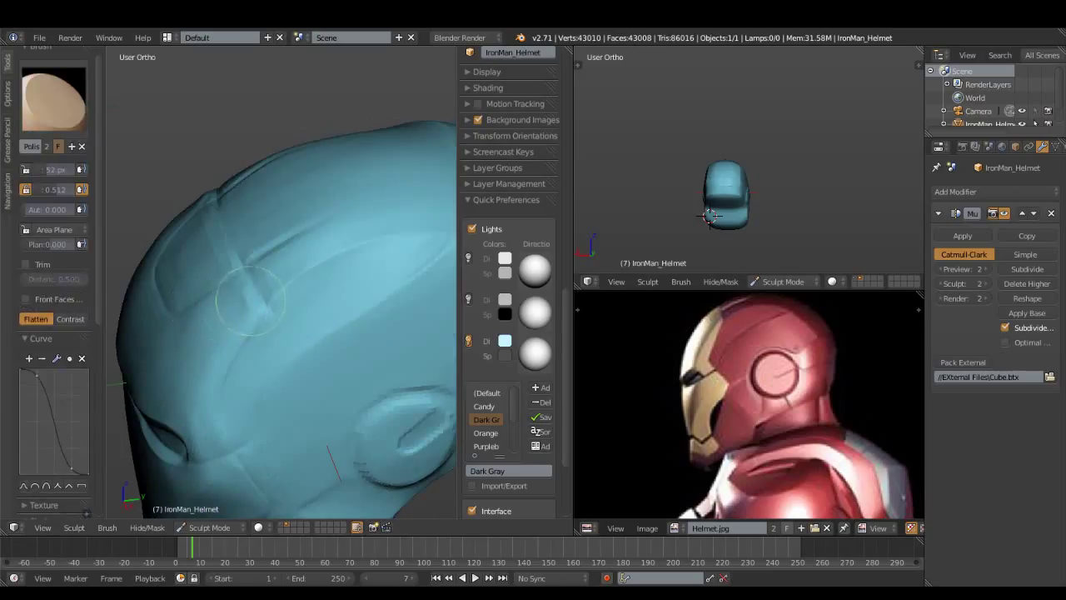
{"action": "mouse_move", "coordinate": [180, 350]}
{"action": "middle_mouse_down"}
{"action": "mouse_move", "coordinate": [228, 322]}
{"action": "mouse_move", "coordinate": [236, 263]}
{"action": "middle_mouse_up"}
{"action": "left_click", "coordinate": [53, 99]}
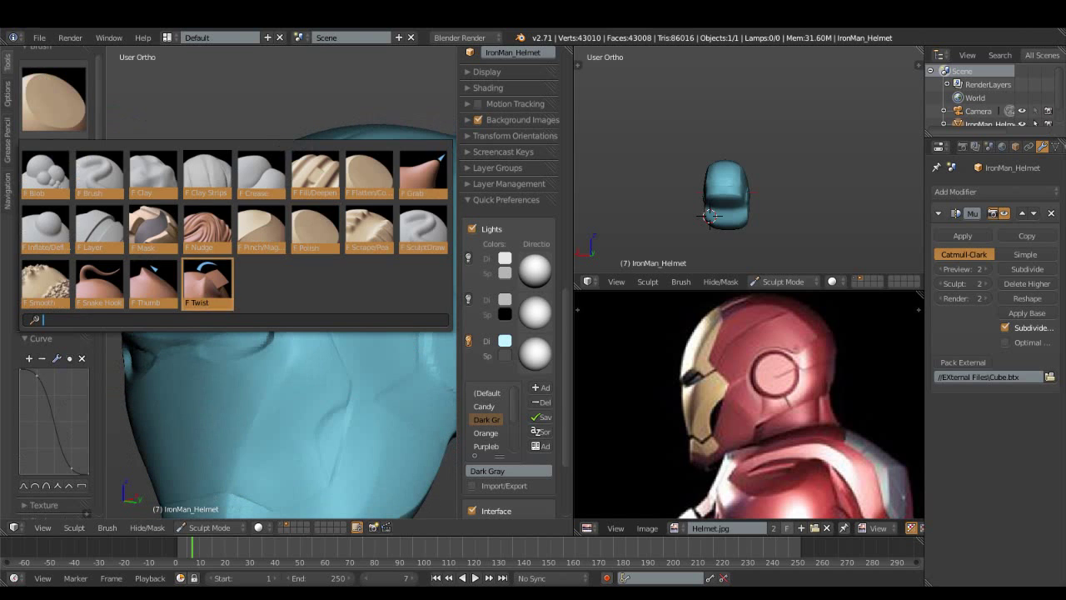
{"action": "left_click", "coordinate": [154, 282]}
{"action": "mouse_move", "coordinate": [208, 299]}
{"action": "middle_mouse_down"}
{"action": "mouse_move", "coordinate": [242, 287]}
{"action": "mouse_move", "coordinate": [249, 329]}
{"action": "middle_mouse_up"}
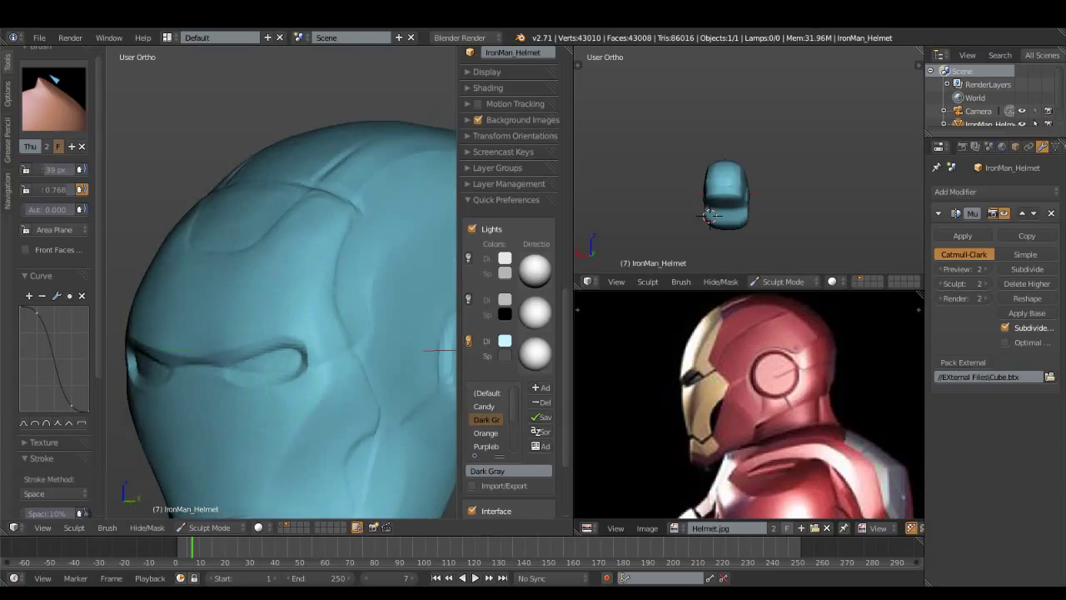
{"action": "key", "text": "f"}
{"action": "left_click", "coordinate": [232, 406]}
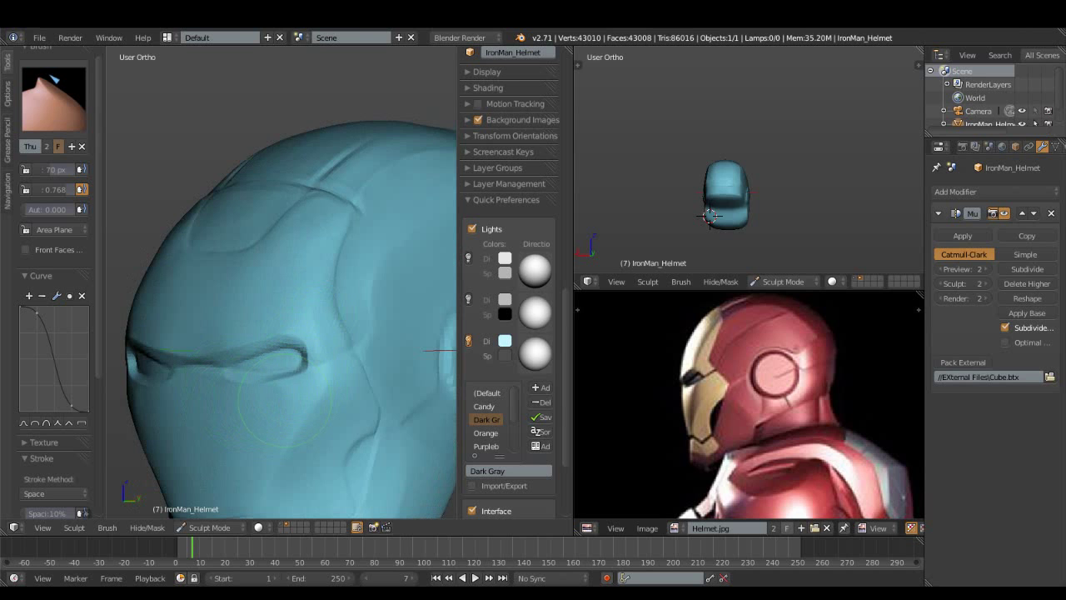
Polish the faceplate beside and below the eye slot with a 29 px Polish brush
{"action": "mouse_move", "coordinate": [233, 405]}
{"action": "middle_mouse_down"}
{"action": "mouse_move", "coordinate": [450, 510]}
{"action": "mouse_move", "coordinate": [380, 508]}
{"action": "middle_mouse_up"}
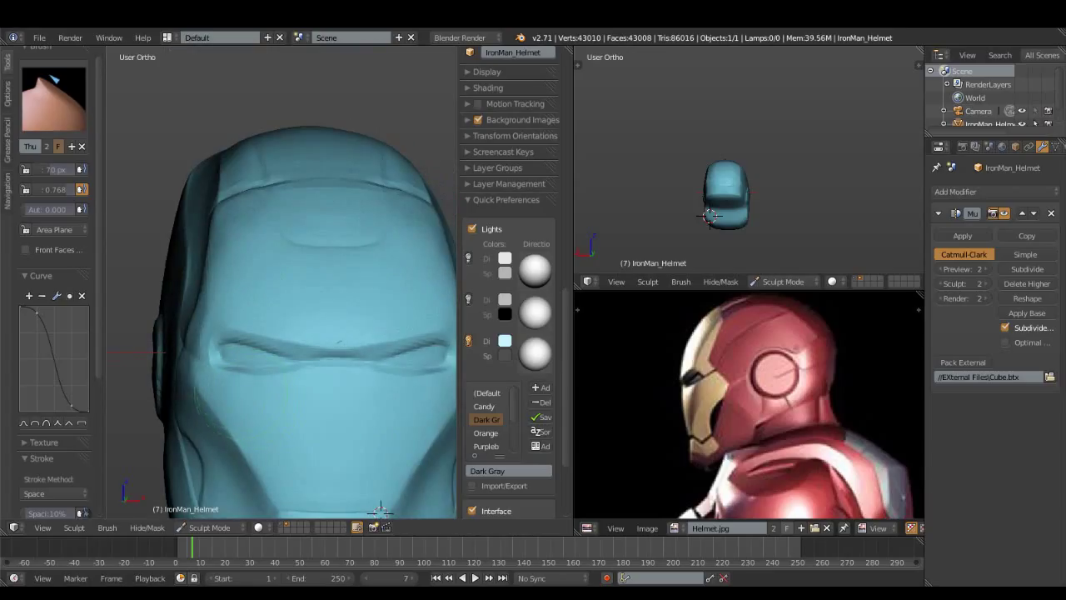
{"action": "left_click_drag", "start_coordinate": [208, 428], "coordinate": [162, 354]}
{"action": "left_click", "coordinate": [53, 99]}
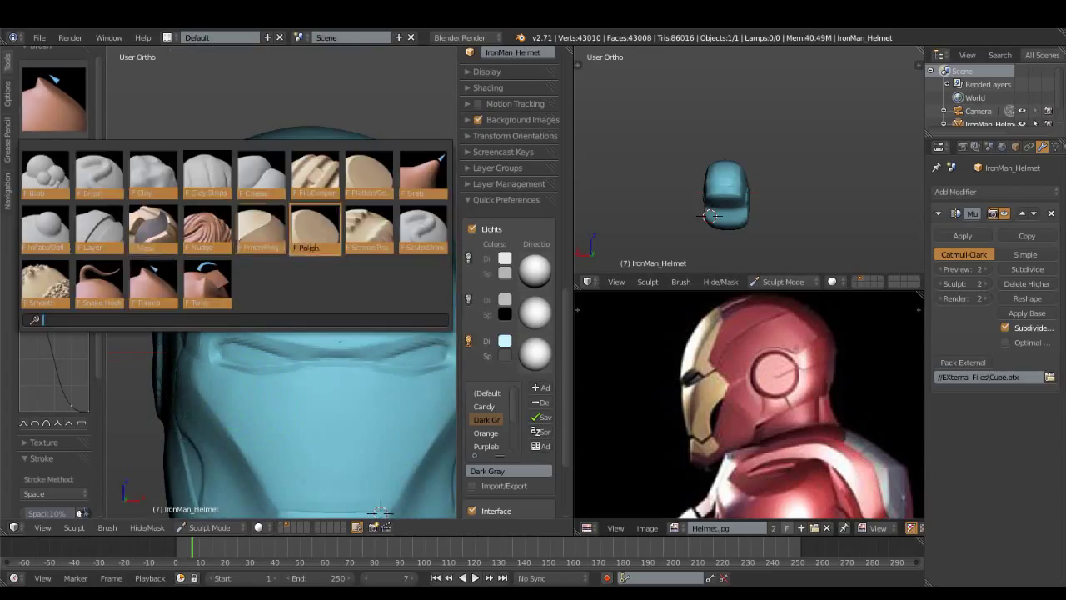
{"action": "left_click", "coordinate": [371, 230]}
{"action": "left_click_drag", "start_coordinate": [283, 379], "coordinate": [224, 384]}
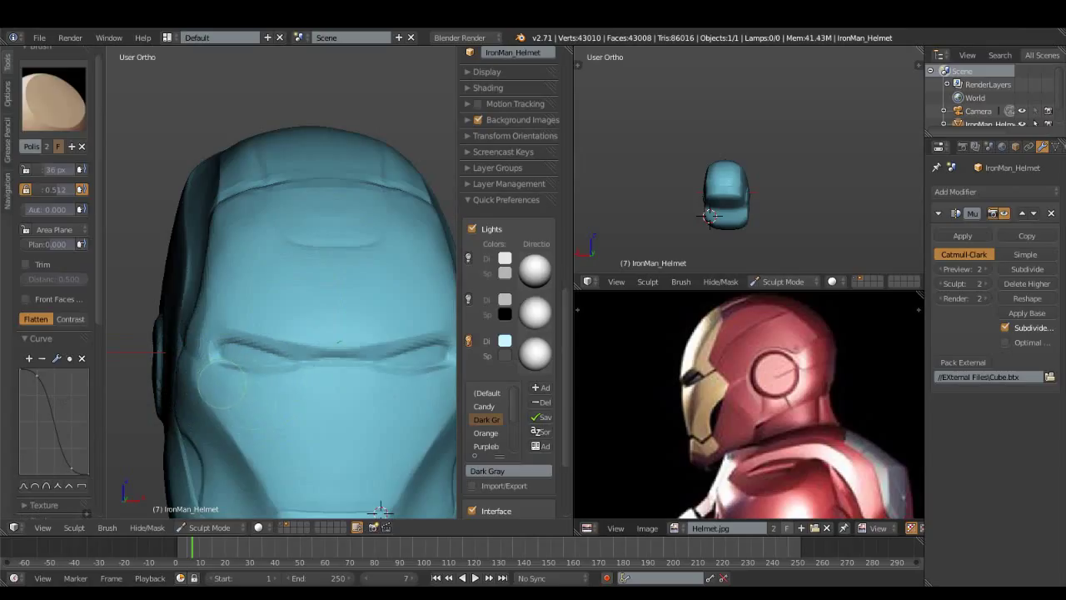
{"action": "key", "text": "f"}
{"action": "left_click", "coordinate": [221, 388]}
{"action": "middle_click_drag", "start_coordinate": [379, 509], "coordinate": [229, 424]}
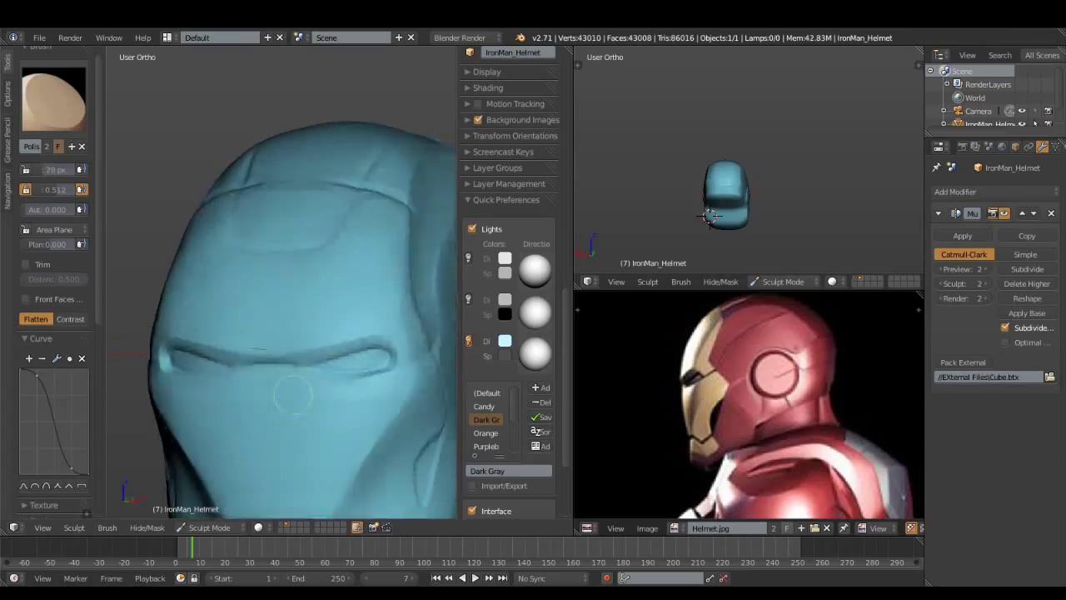
{"action": "left_click_drag", "start_coordinate": [188, 412], "coordinate": [213, 434]}
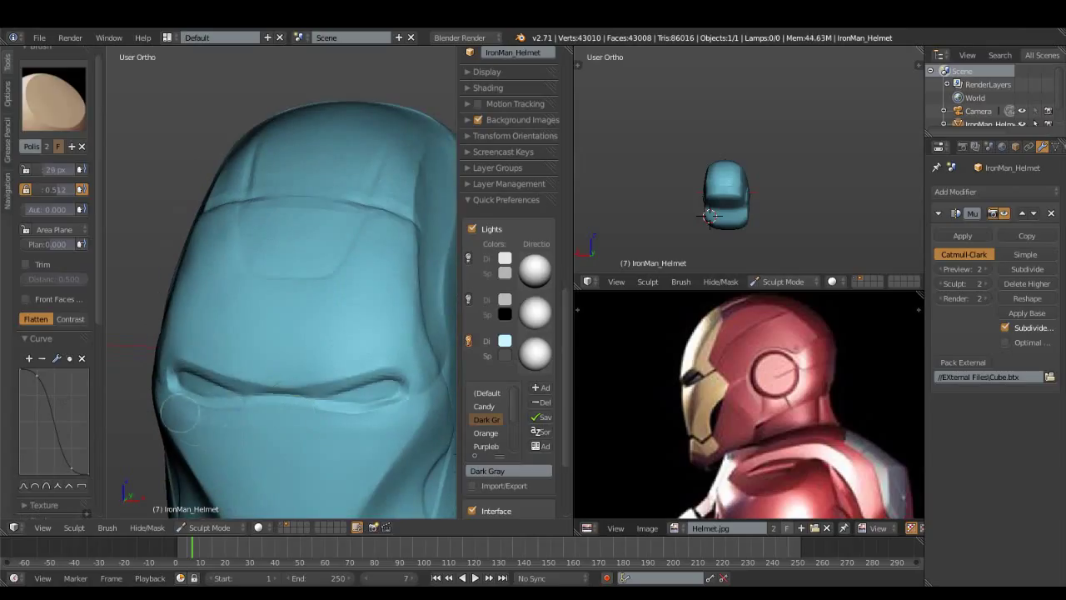
Pick the Pinch brush and orbit to a near-symmetric front view showing the helmet top
{"action": "left_click", "coordinate": [53, 98]}
{"action": "left_click", "coordinate": [259, 229]}
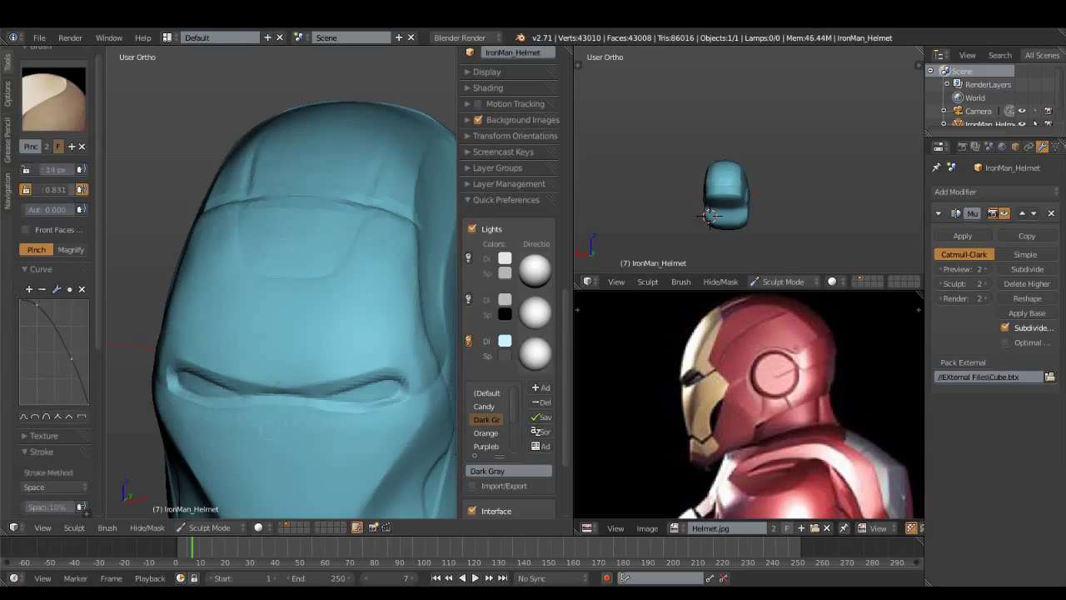
{"action": "middle_click_drag", "start_coordinate": [383, 479], "coordinate": [421, 482]}
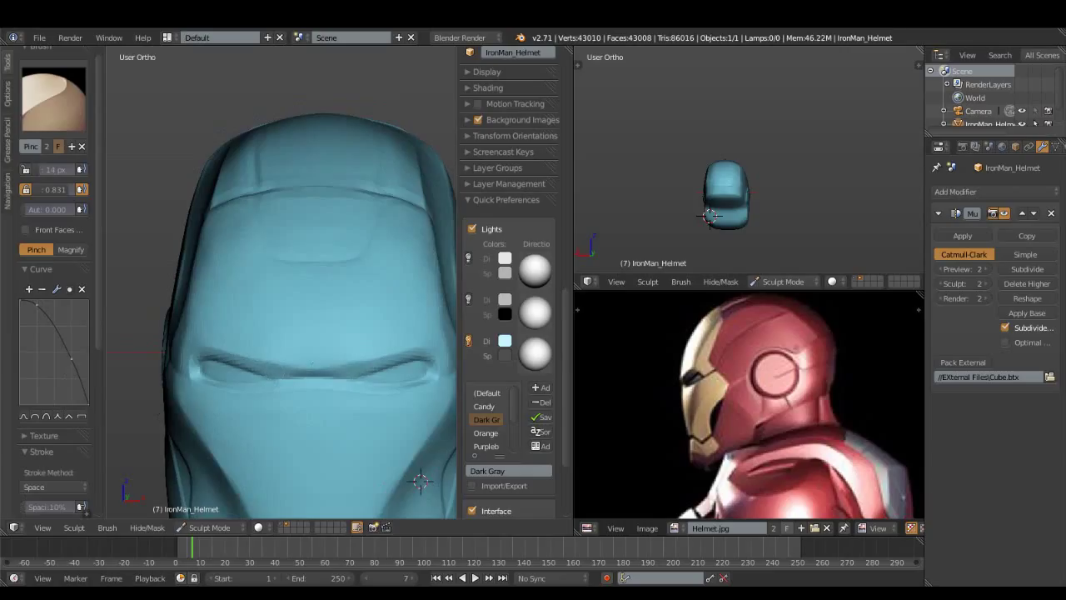
{"action": "middle_click_drag", "start_coordinate": [420, 481], "coordinate": [417, 508]}
Select the Flatten brush and light the helmet with the second lamp, turning off the blue third lamp
{"action": "left_click", "coordinate": [53, 98]}
{"action": "left_click", "coordinate": [375, 178]}
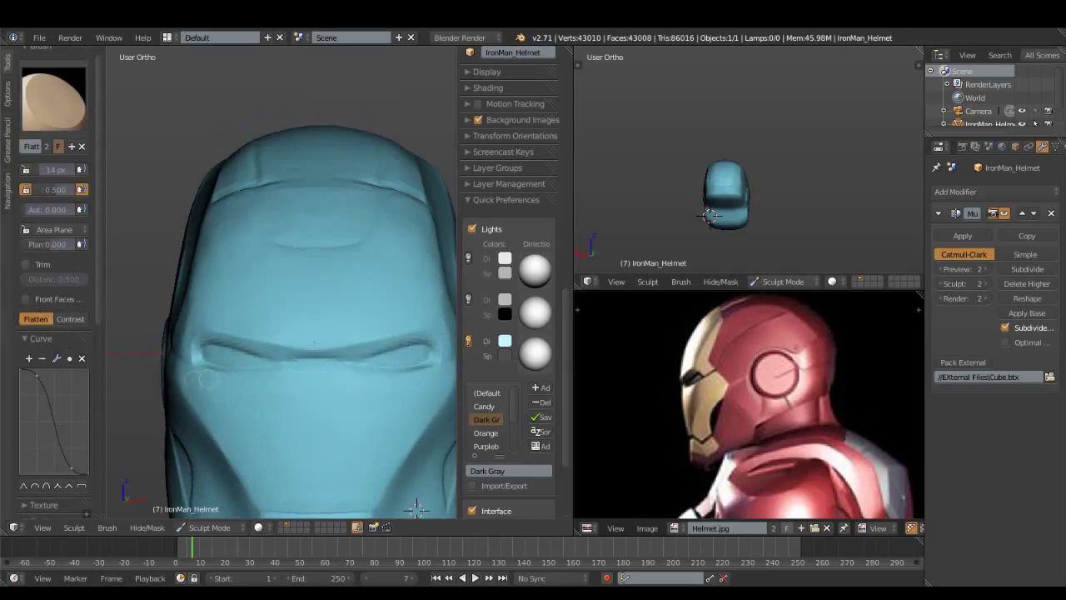
{"action": "left_click", "coordinate": [468, 299]}
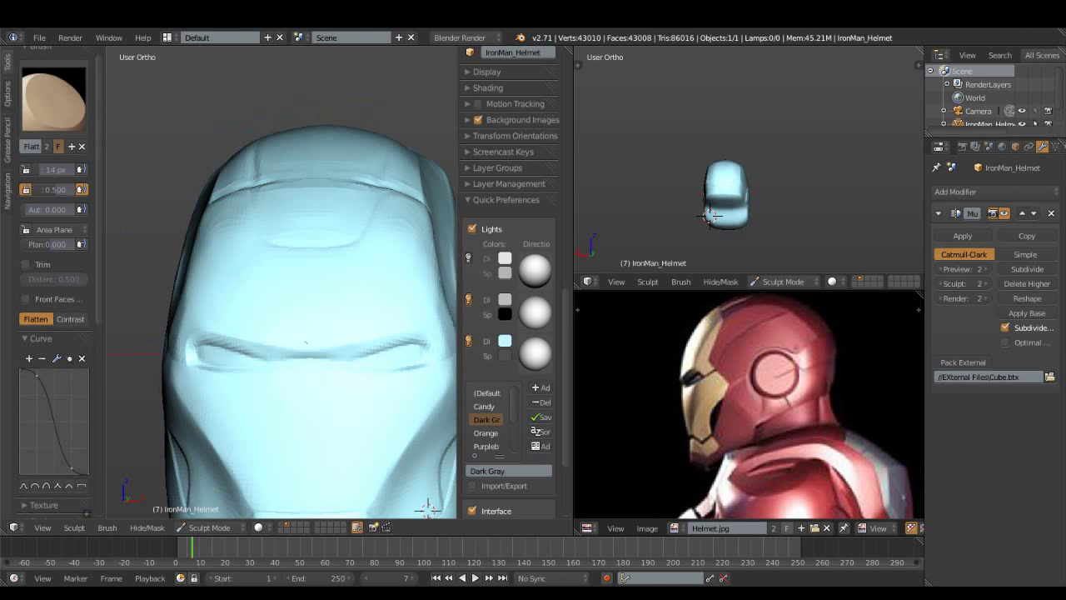
{"action": "left_click", "coordinate": [468, 341]}
Switch to white shading with only the first lamp on and enlarge the Flatten brush to 51 px
{"action": "middle_click_drag", "start_coordinate": [309, 423], "coordinate": [363, 399]}
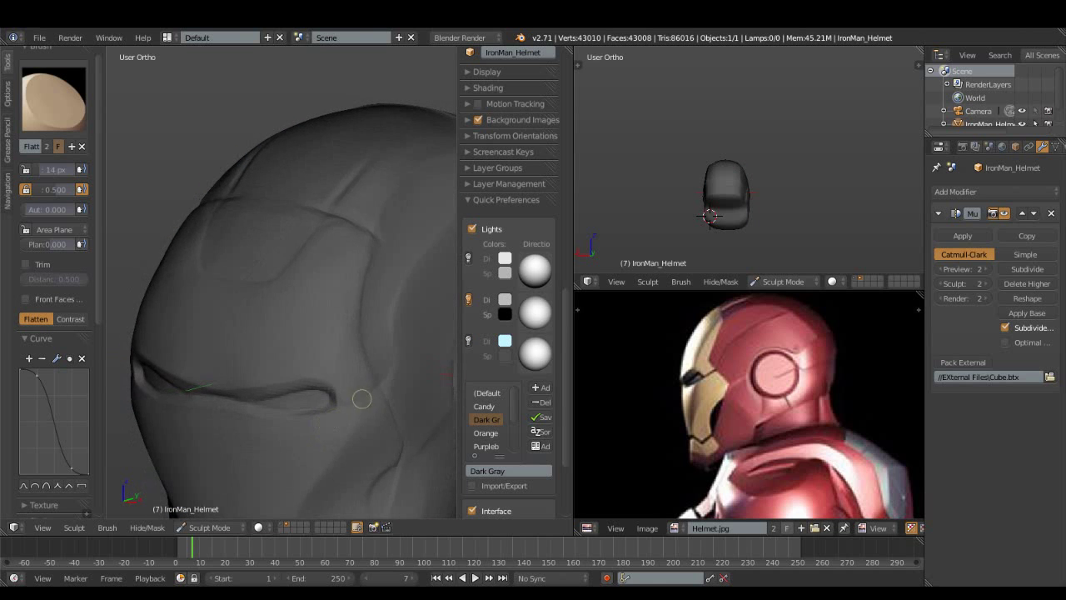
{"action": "left_click", "coordinate": [467, 257]}
{"action": "left_click", "coordinate": [468, 299]}
{"action": "mouse_move", "coordinate": [257, 420]}
{"action": "middle_mouse_down"}
{"action": "mouse_move", "coordinate": [310, 429]}
{"action": "mouse_move", "coordinate": [302, 386]}
{"action": "middle_mouse_up"}
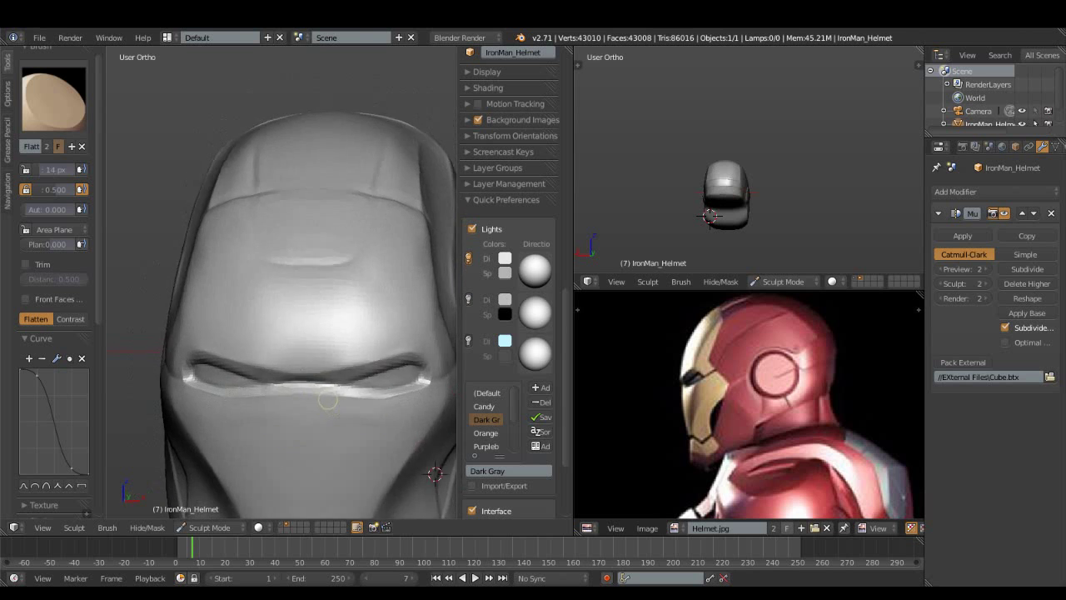
{"action": "mouse_move", "coordinate": [336, 363]}
{"action": "middle_mouse_down"}
{"action": "mouse_move", "coordinate": [267, 390]}
{"action": "mouse_move", "coordinate": [238, 296]}
{"action": "middle_mouse_up"}
{"action": "key", "text": "f"}
{"action": "left_click", "coordinate": [241, 342]}
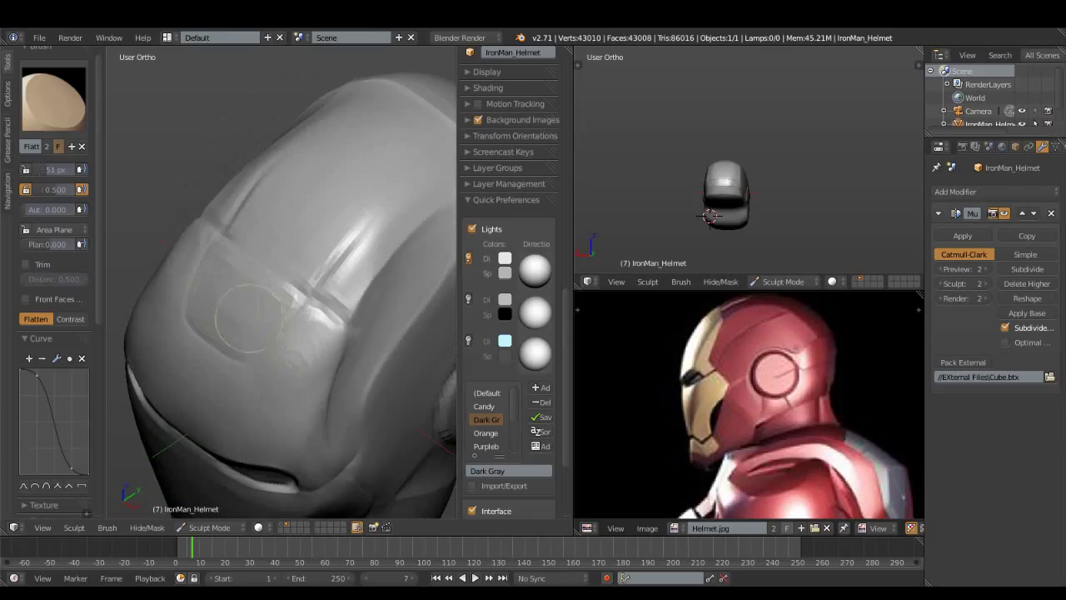
Flatten the helmet's top plates from several angles, including the straight front view
{"action": "middle_click_drag", "start_coordinate": [319, 354], "coordinate": [348, 234]}
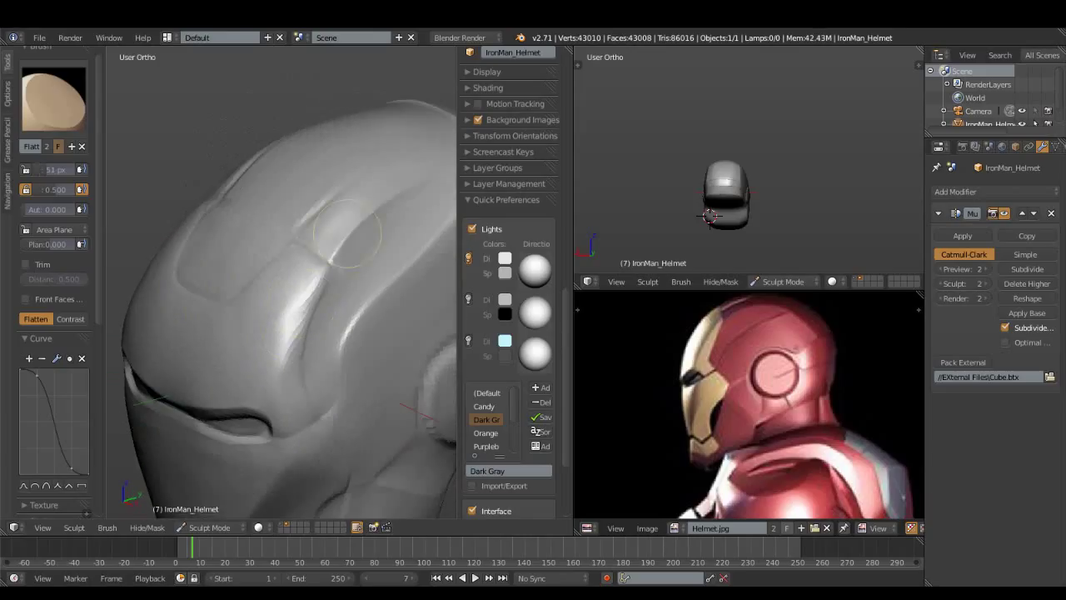
{"action": "middle_click_drag", "start_coordinate": [408, 204], "coordinate": [304, 300]}
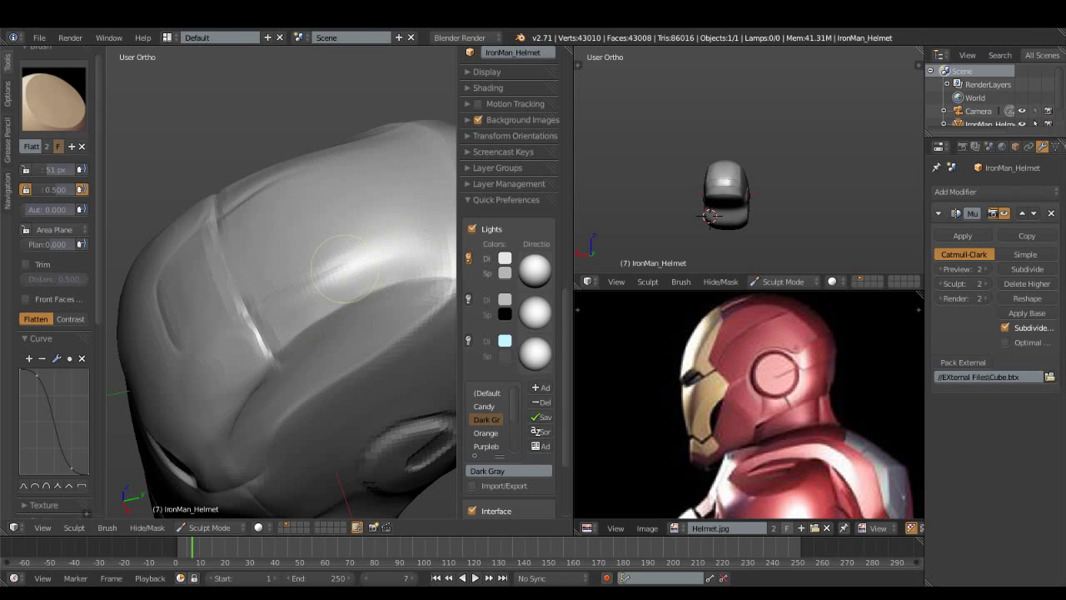
{"action": "middle_click_drag", "start_coordinate": [400, 223], "coordinate": [375, 200]}
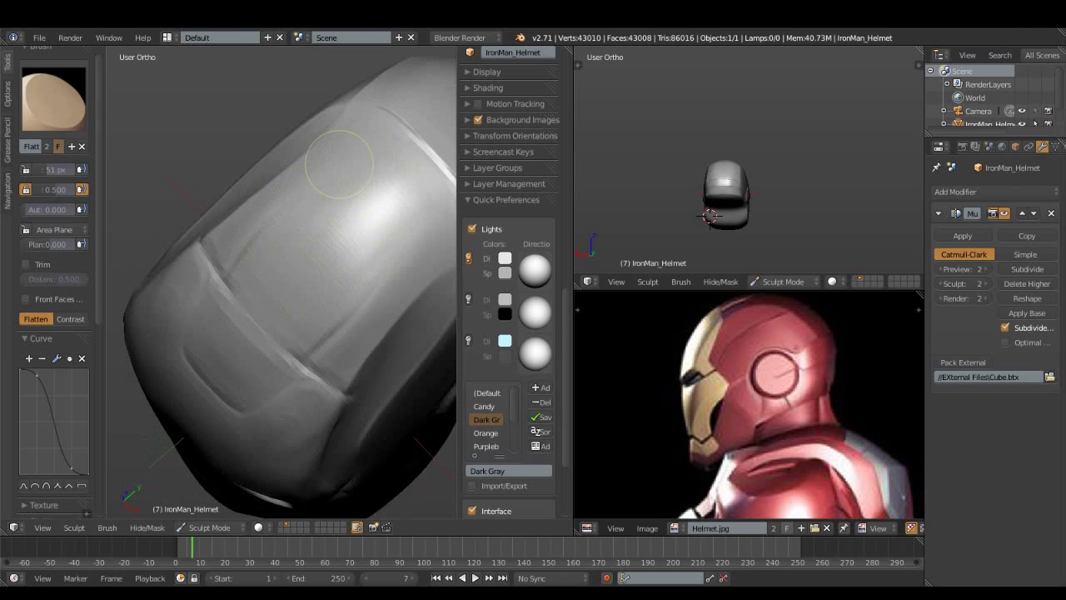
{"action": "key", "text": "KP_1"}
{"action": "middle_click_drag", "start_coordinate": [247, 194], "coordinate": [218, 225]}
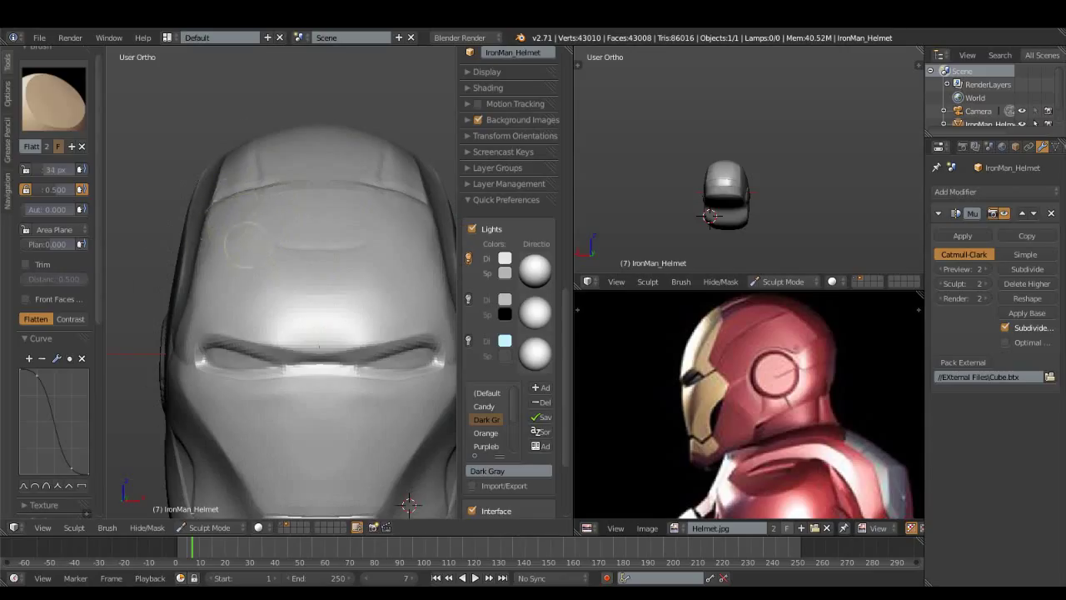
{"action": "middle_click_drag", "start_coordinate": [218, 224], "coordinate": [250, 229]}
Pinch crisper creases around the faceplate and ear disc, finishing in Front view
{"action": "left_click", "coordinate": [54, 98]}
{"action": "left_click", "coordinate": [210, 229]}
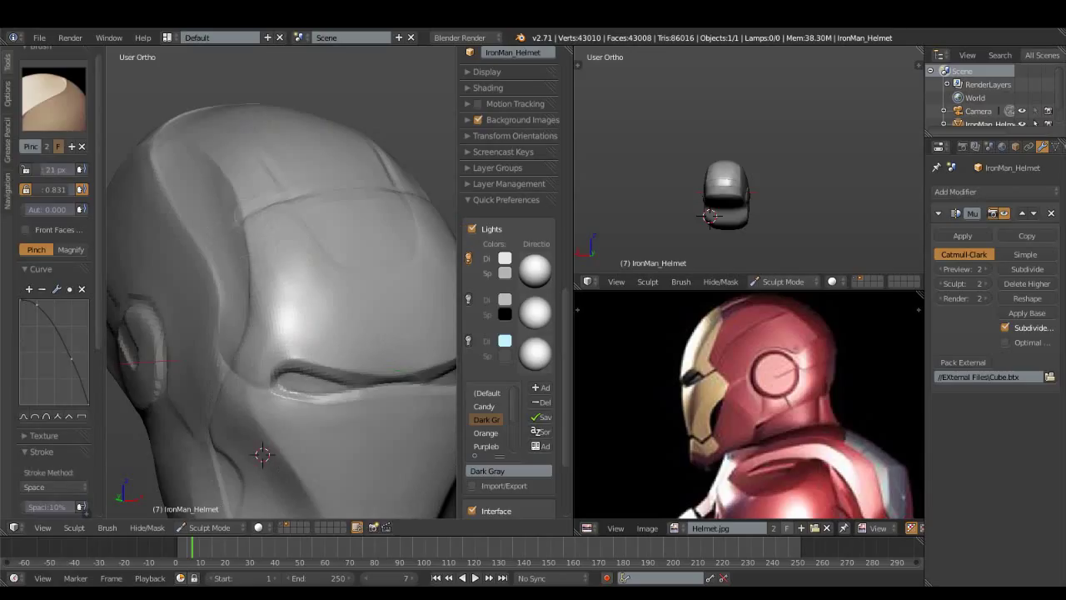
{"action": "mouse_move", "coordinate": [262, 454]}
{"action": "middle_mouse_down"}
{"action": "mouse_move", "coordinate": [444, 502]}
{"action": "mouse_move", "coordinate": [333, 269]}
{"action": "middle_mouse_up"}
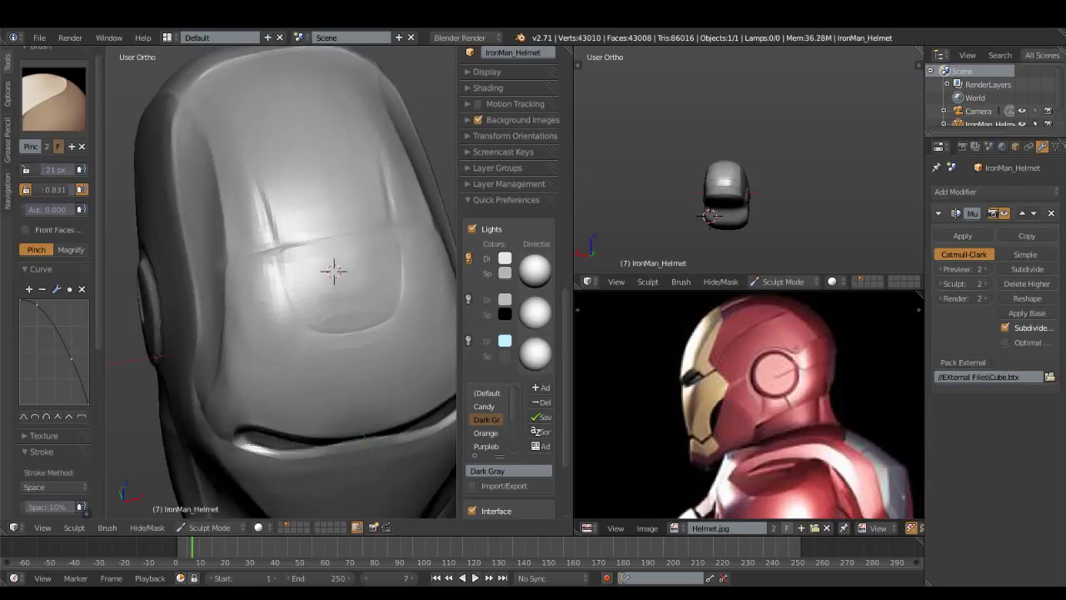
{"action": "mouse_move", "coordinate": [333, 269]}
{"action": "middle_mouse_down"}
{"action": "mouse_move", "coordinate": [406, 216]}
{"action": "mouse_move", "coordinate": [429, 439]}
{"action": "mouse_move", "coordinate": [121, 455]}
{"action": "middle_mouse_up"}
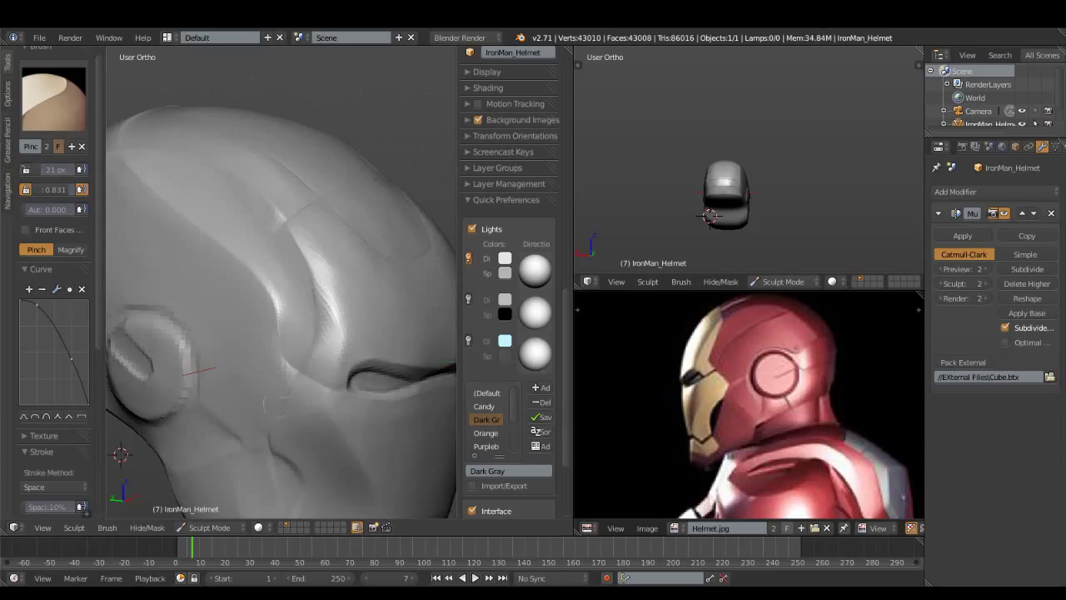
{"action": "middle_click_drag", "start_coordinate": [120, 455], "coordinate": [391, 416]}
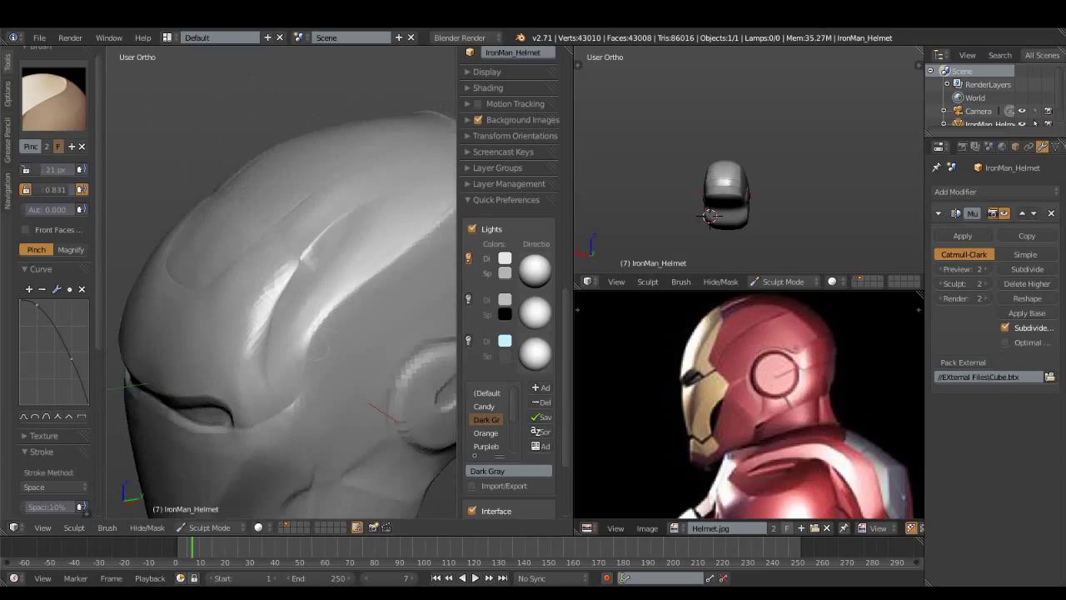
{"action": "middle_click_drag", "start_coordinate": [376, 293], "coordinate": [446, 480]}
{"action": "mouse_move", "coordinate": [358, 328]}
{"action": "middle_mouse_down"}
{"action": "mouse_move", "coordinate": [288, 350]}
{"action": "mouse_move", "coordinate": [275, 316]}
{"action": "mouse_move", "coordinate": [296, 416]}
{"action": "mouse_move", "coordinate": [352, 408]}
{"action": "middle_mouse_up"}
{"action": "key", "text": "KP_1"}
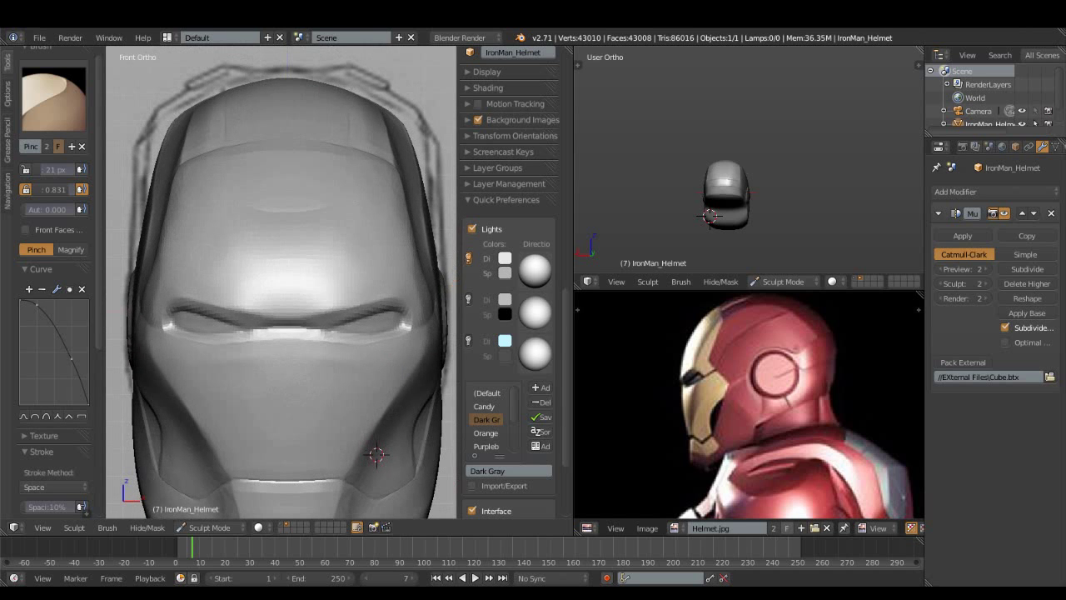
{"action": "left_click", "coordinate": [54, 99]}
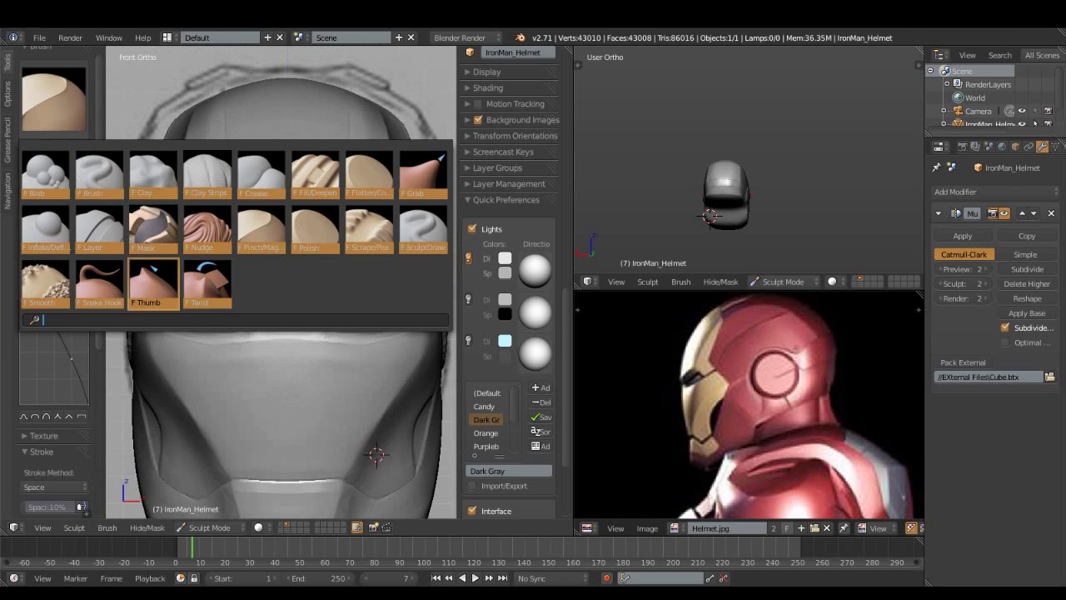
Select the Smooth brush and inspect the helmet's sides, top and ear circle
{"action": "left_click", "coordinate": [45, 281]}
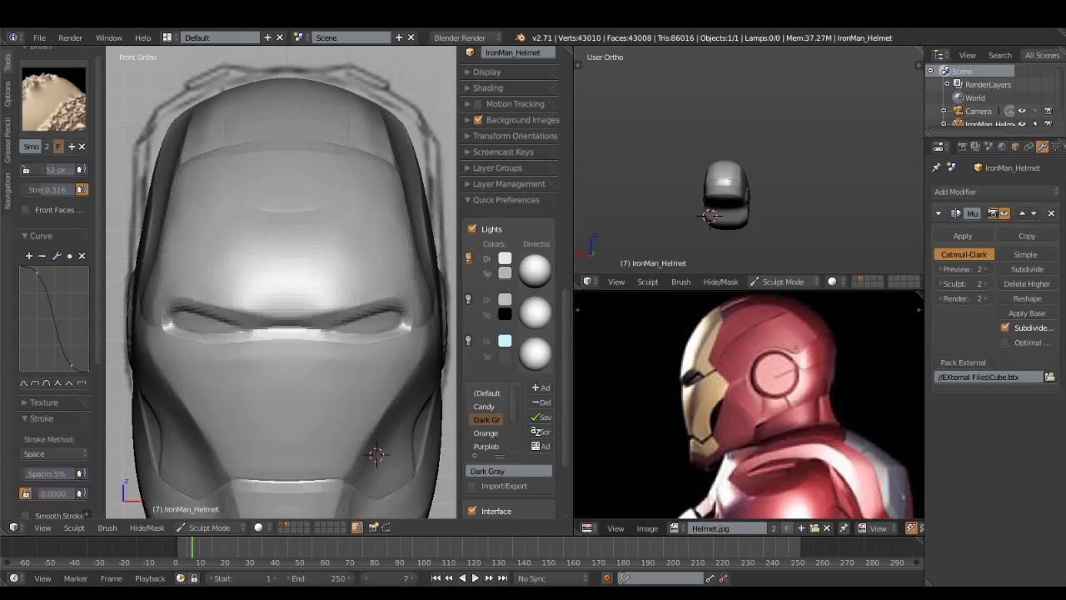
{"action": "middle_click_drag", "start_coordinate": [376, 454], "coordinate": [195, 435]}
{"action": "scroll", "coordinate": [196, 436], "scroll_direction": "up", "scroll_amount": 3}
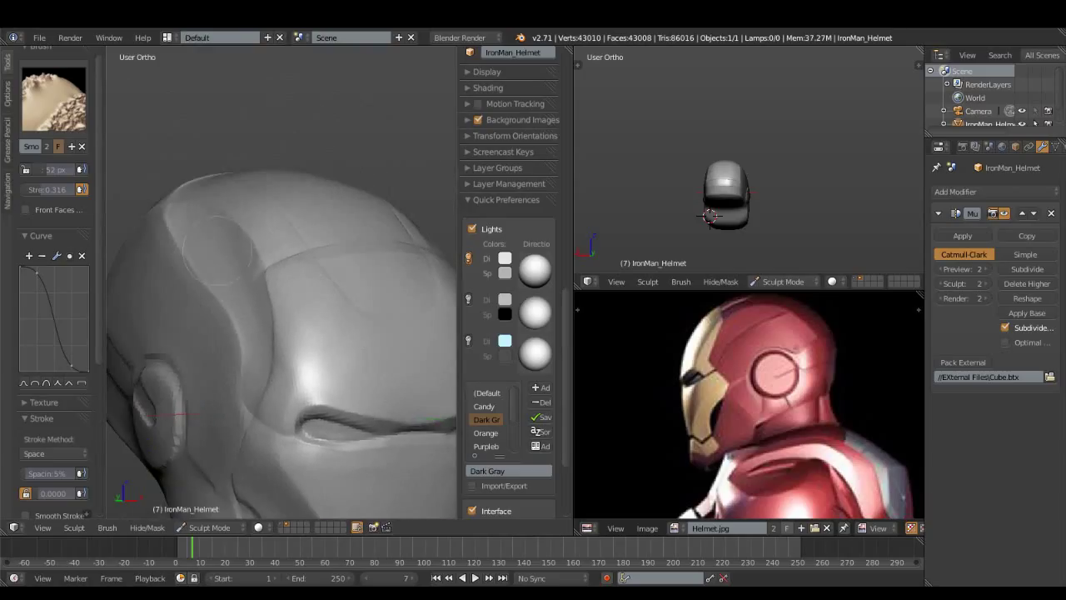
{"action": "middle_click_drag", "start_coordinate": [249, 375], "coordinate": [309, 350]}
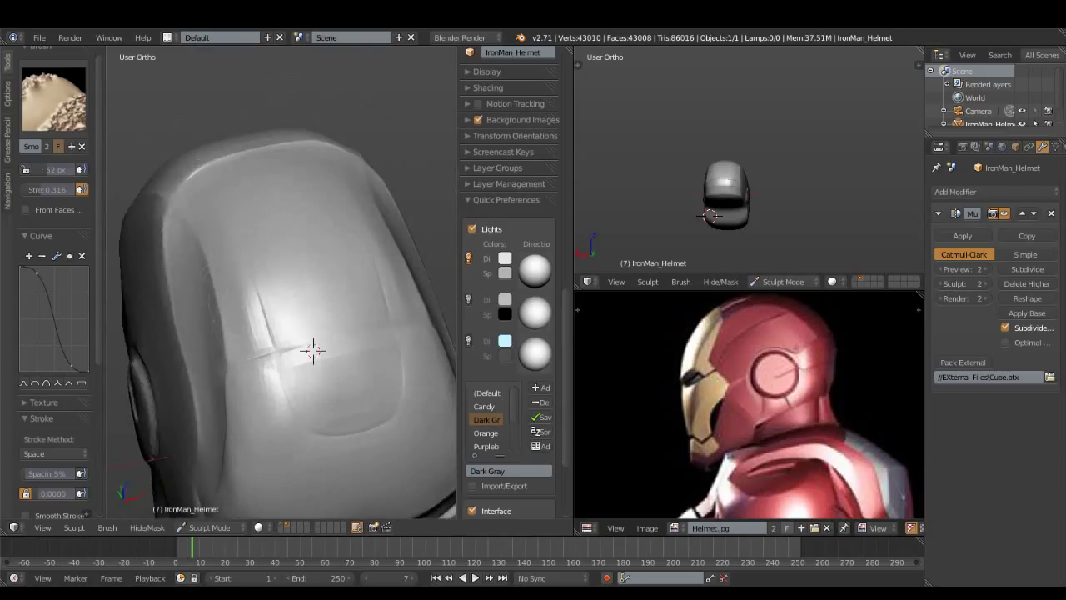
{"action": "middle_click_drag", "start_coordinate": [201, 201], "coordinate": [222, 225]}
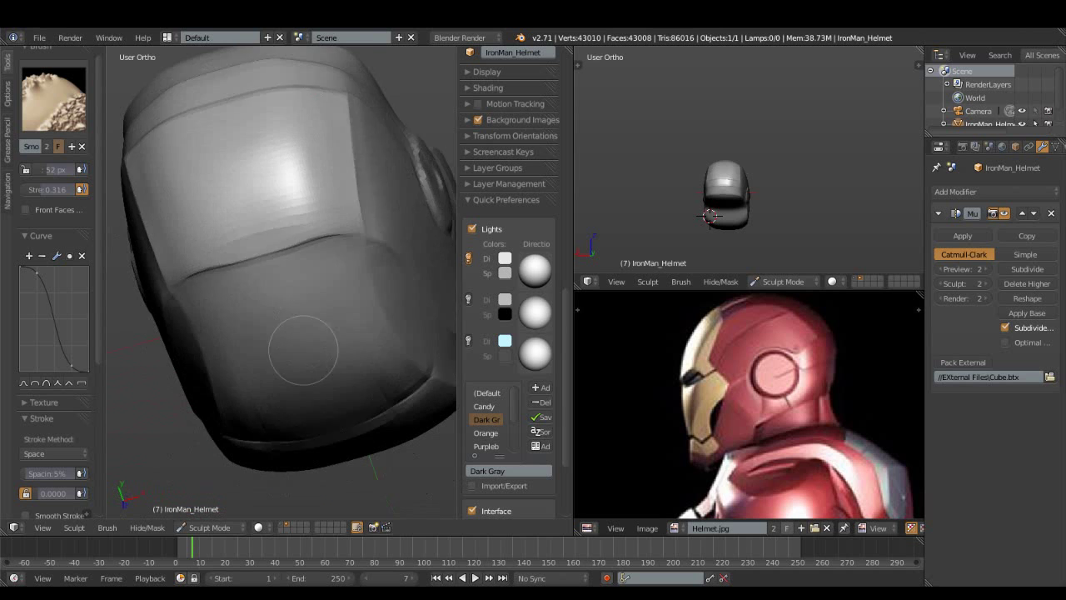
{"action": "mouse_move", "coordinate": [208, 165]}
{"action": "middle_mouse_down"}
{"action": "mouse_move", "coordinate": [346, 210]}
{"action": "mouse_move", "coordinate": [317, 281]}
{"action": "mouse_move", "coordinate": [237, 175]}
{"action": "middle_mouse_up"}
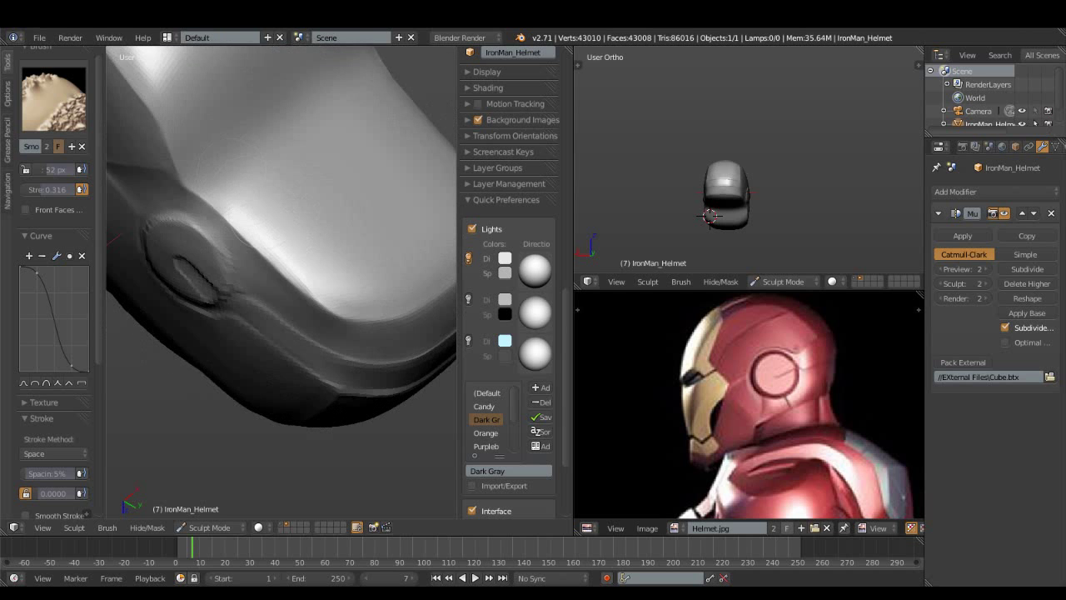
{"action": "middle_click_drag", "start_coordinate": [237, 175], "coordinate": [309, 226]}
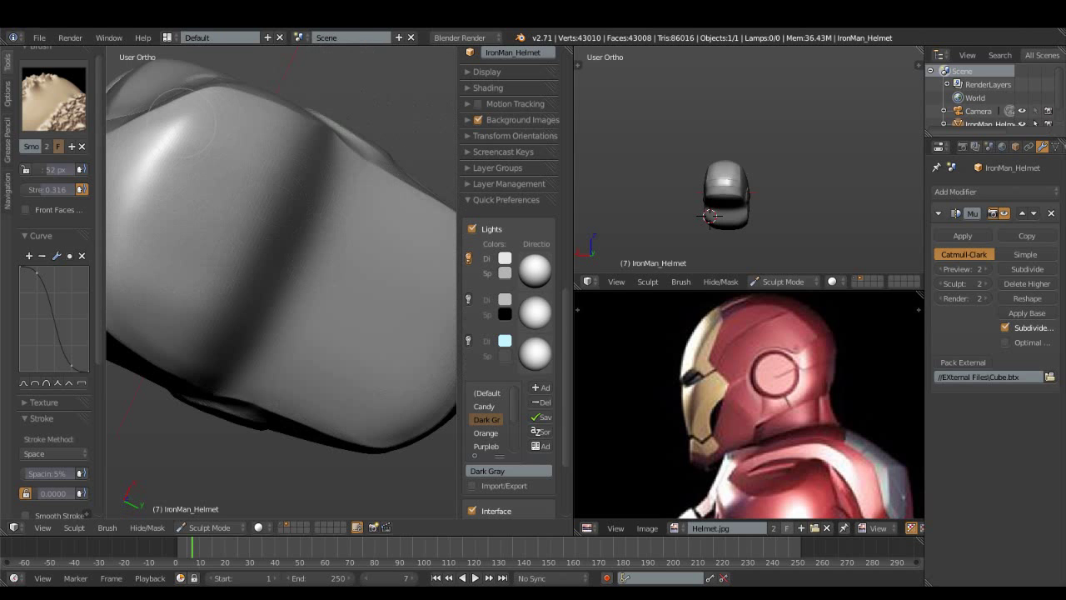
{"action": "mouse_move", "coordinate": [204, 108]}
{"action": "middle_mouse_down"}
{"action": "mouse_move", "coordinate": [188, 233]}
{"action": "mouse_move", "coordinate": [226, 238]}
{"action": "mouse_move", "coordinate": [260, 156]}
{"action": "middle_mouse_up"}
Check the faceplate and ear circle from the front, ending back in Front Ortho
{"action": "key", "text": "KP_1"}
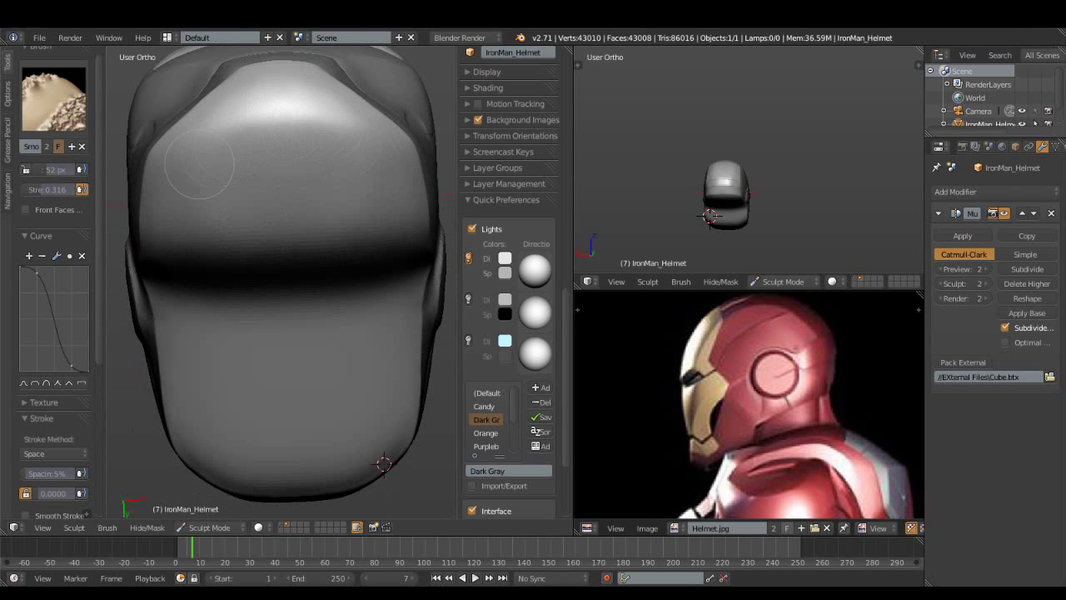
{"action": "mouse_move", "coordinate": [220, 203]}
{"action": "middle_mouse_down"}
{"action": "mouse_move", "coordinate": [253, 224]}
{"action": "mouse_move", "coordinate": [321, 332]}
{"action": "middle_mouse_up"}
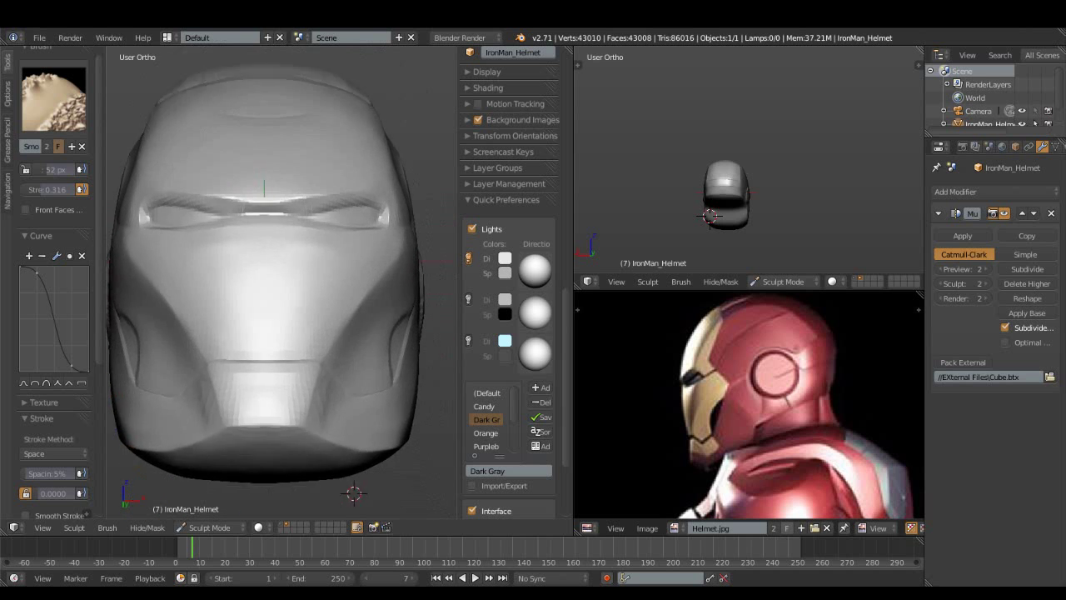
{"action": "mouse_move", "coordinate": [337, 427]}
{"action": "middle_mouse_down"}
{"action": "mouse_move", "coordinate": [395, 385]}
{"action": "mouse_move", "coordinate": [402, 423]}
{"action": "middle_mouse_up"}
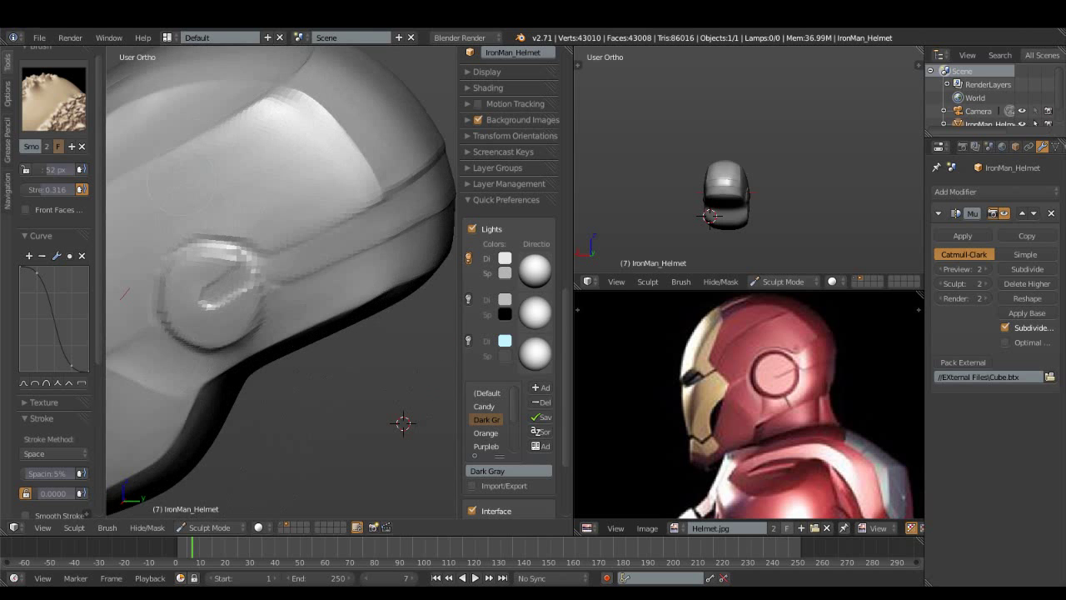
{"action": "middle_click_drag", "start_coordinate": [300, 416], "coordinate": [309, 452]}
{"action": "key", "text": "KP_1"}
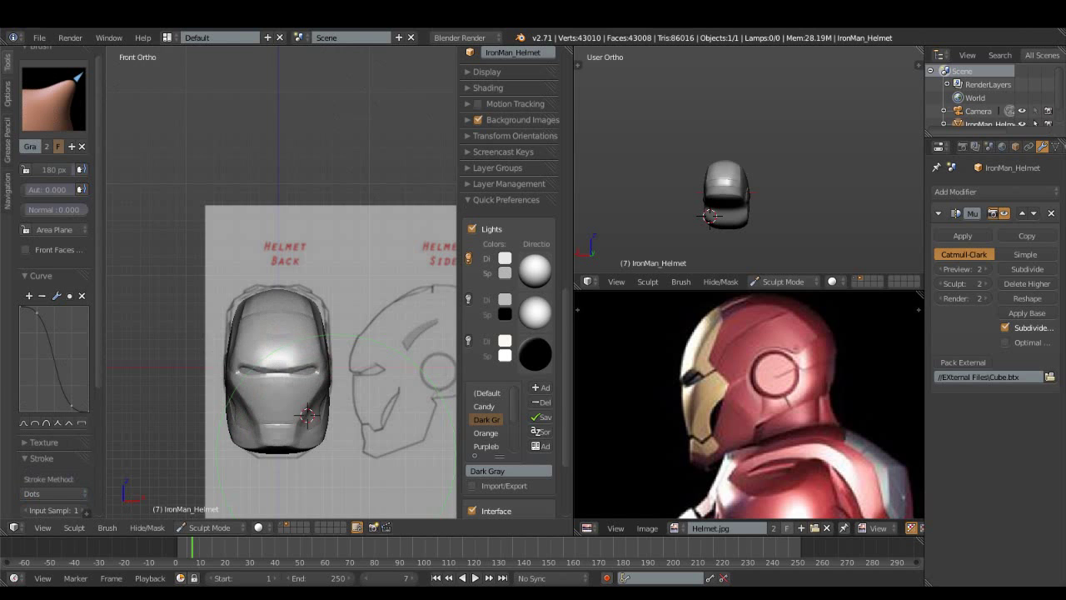
Grab the lower cheek sides and upper dome inward at 200 px to fit the Helmet Back reference
{"action": "scroll", "coordinate": [325, 452], "scroll_direction": "up", "scroll_amount": 2}
{"action": "middle_click_drag", "start_coordinate": [294, 398], "coordinate": [298, 328], "text": "shift"}
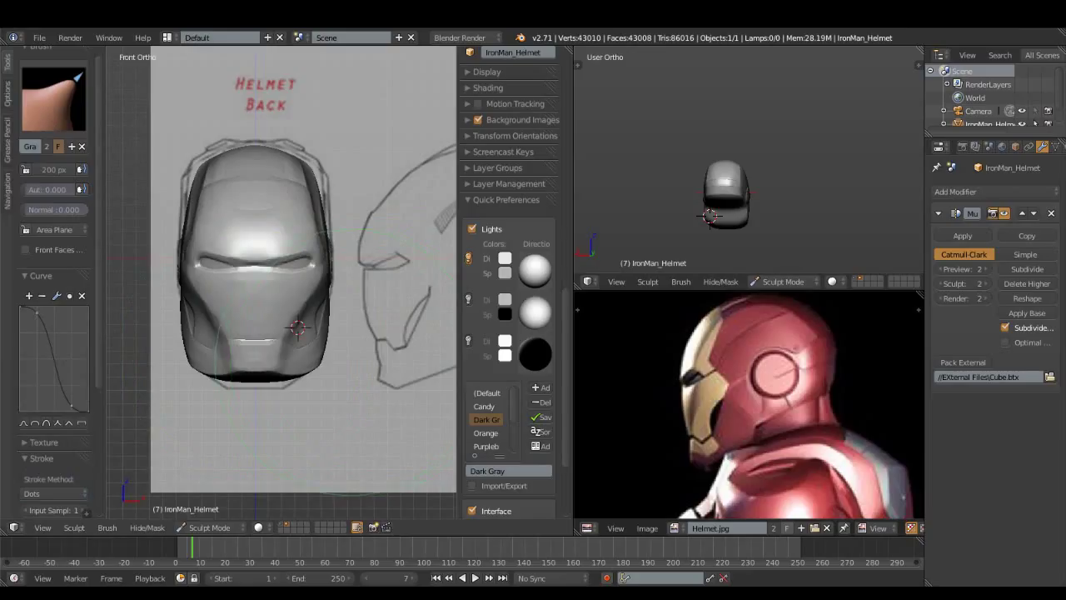
{"action": "left_click_drag", "start_coordinate": [184, 349], "coordinate": [197, 350]}
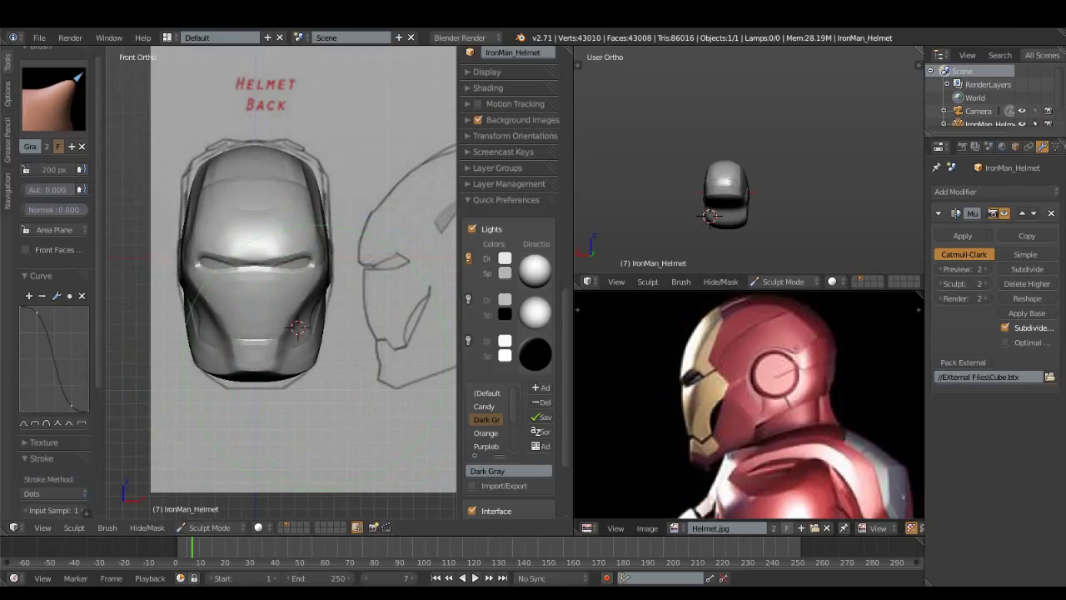
{"action": "left_click_drag", "start_coordinate": [200, 358], "coordinate": [209, 350]}
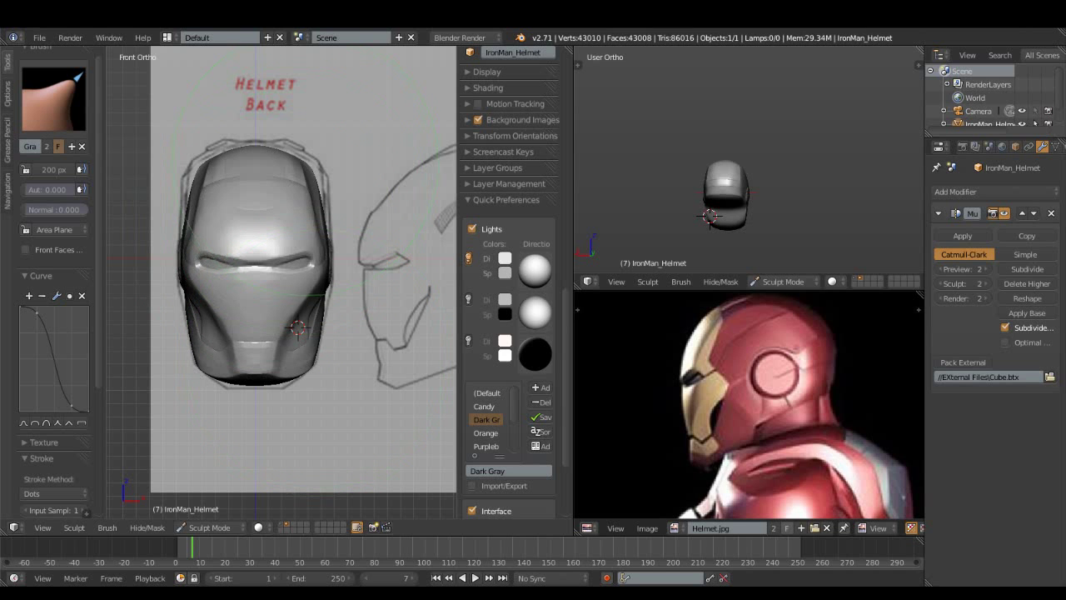
{"action": "left_click_drag", "start_coordinate": [250, 200], "coordinate": [254, 166]}
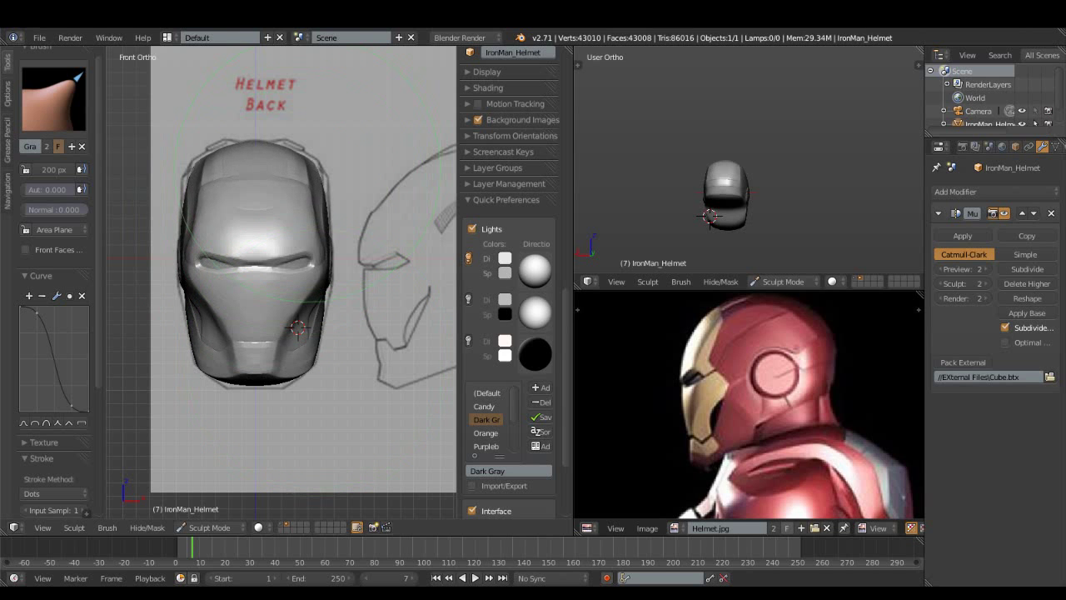
{"action": "middle_click_drag", "start_coordinate": [298, 328], "coordinate": [366, 308]}
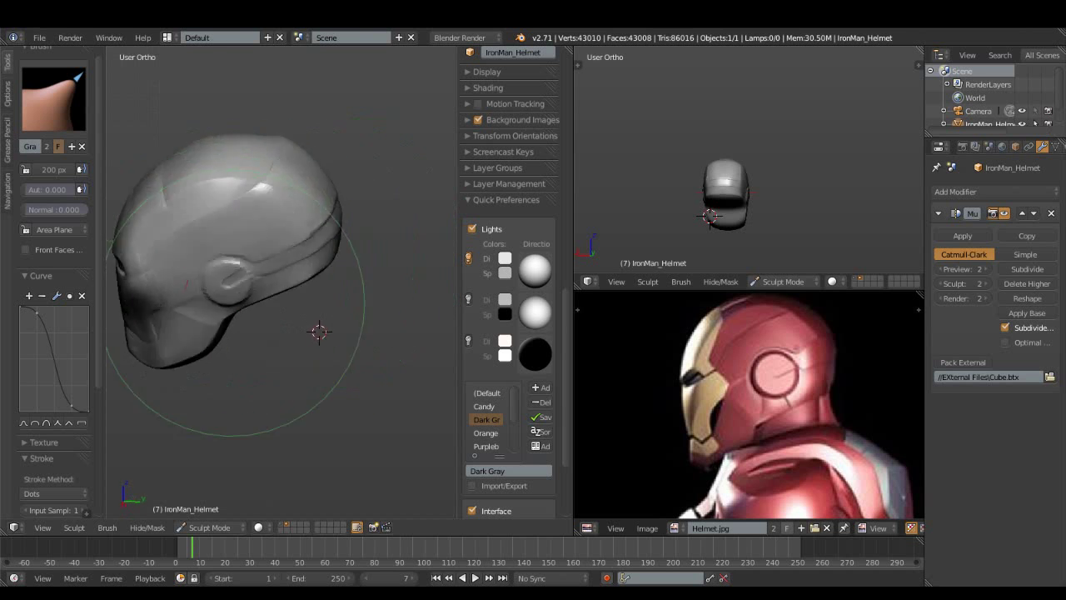
{"action": "middle_click_drag", "start_coordinate": [302, 297], "coordinate": [319, 318]}
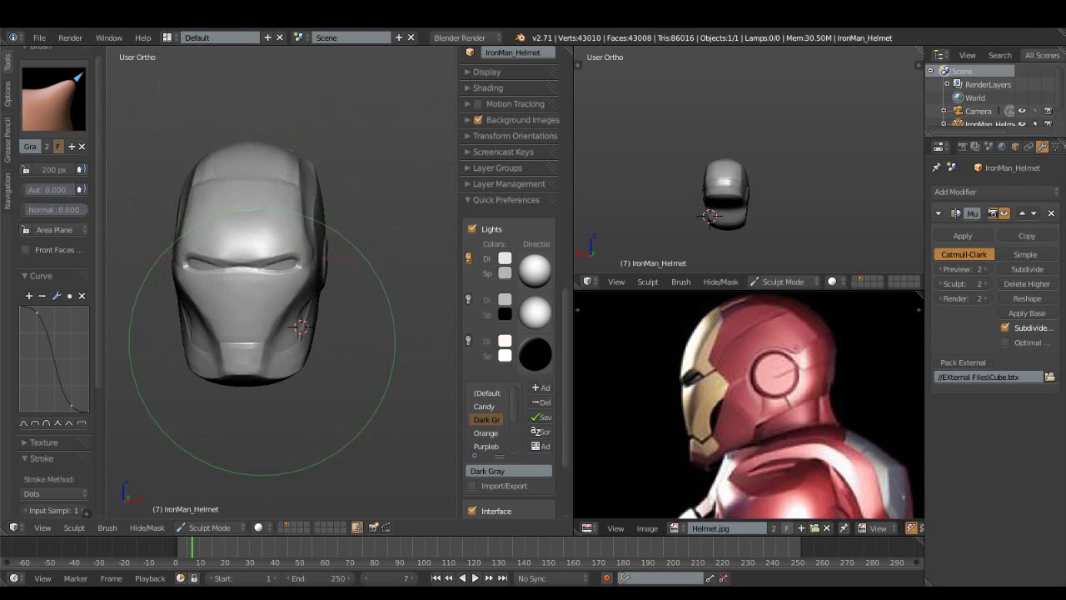
{"action": "scroll", "coordinate": [319, 318], "scroll_direction": "up", "scroll_amount": 2}
{"action": "left_click", "coordinate": [53, 98]}
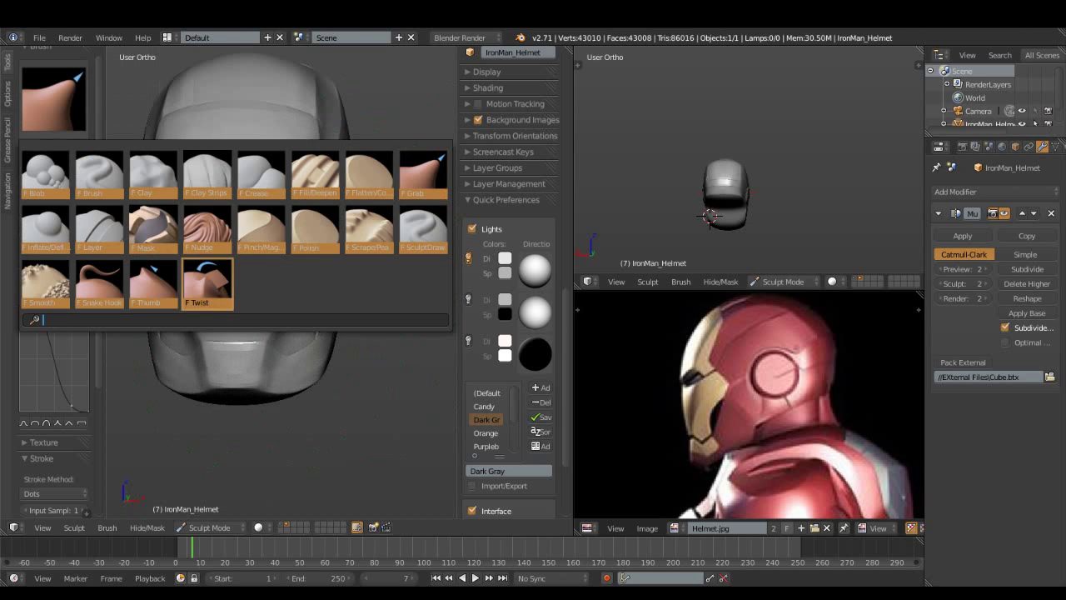
Crease the helmet's upper right at 26 px, then set crease strength 0.049 with sharp falloff
{"action": "left_click", "coordinate": [260, 174]}
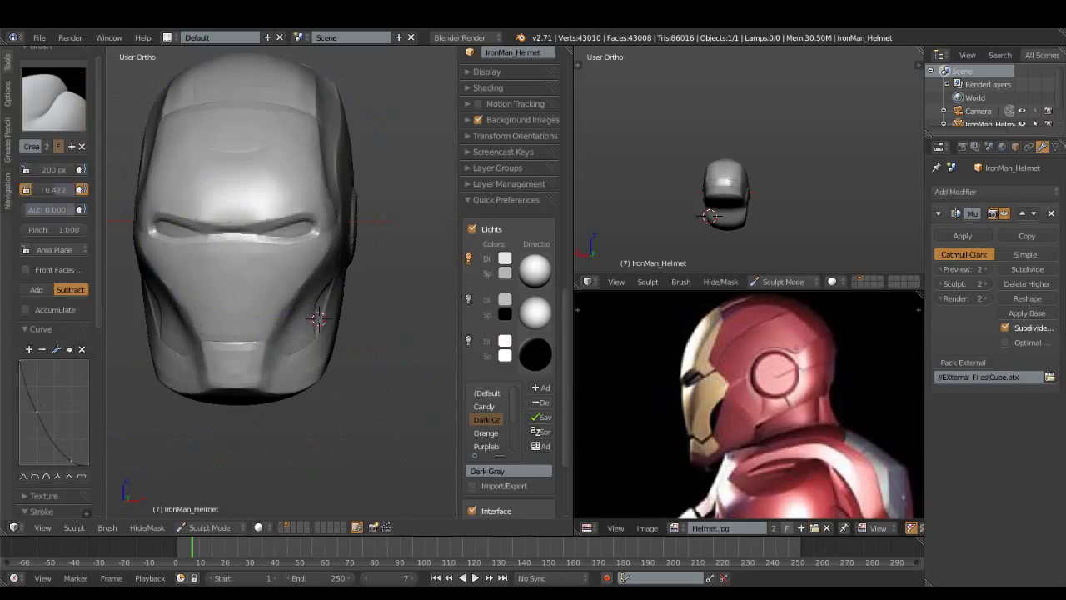
{"action": "mouse_move", "coordinate": [318, 319]}
{"action": "middle_mouse_down"}
{"action": "mouse_move", "coordinate": [368, 317]}
{"action": "mouse_move", "coordinate": [274, 321]}
{"action": "middle_mouse_up"}
{"action": "key", "text": "f"}
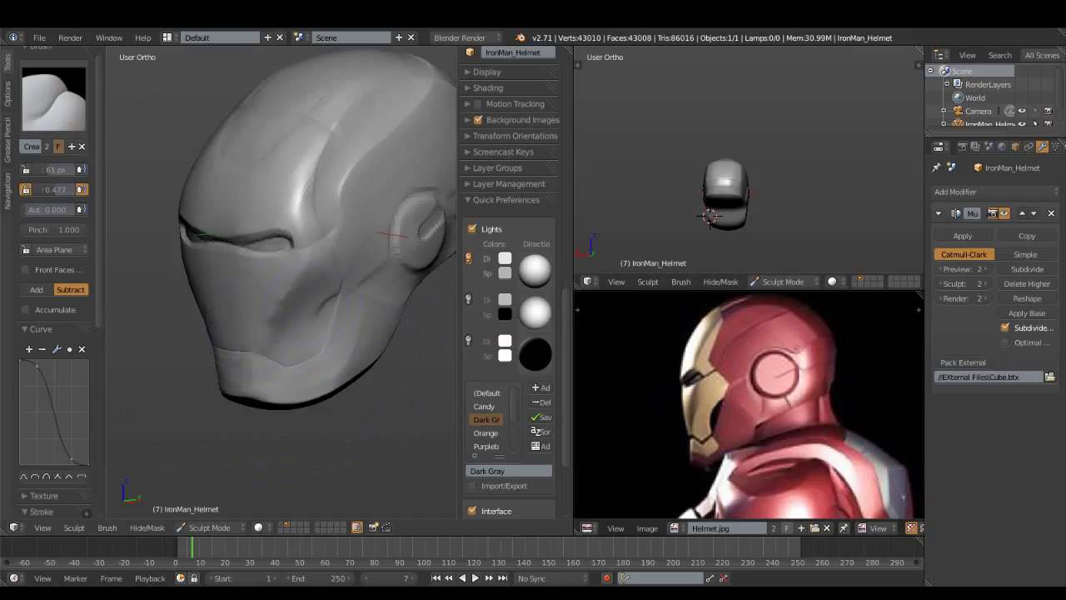
{"action": "left_click", "coordinate": [233, 324]}
{"action": "key", "text": "shift+f"}
{"action": "middle_click_drag", "start_coordinate": [350, 349], "coordinate": [454, 351]}
{"action": "left_click_drag", "start_coordinate": [362, 186], "coordinate": [337, 232]}
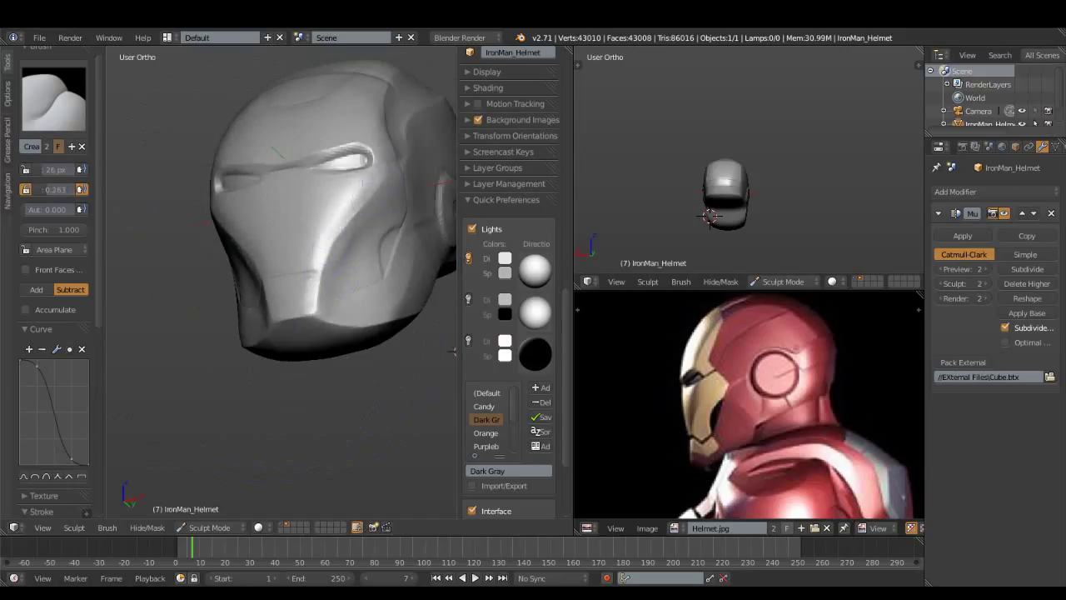
{"action": "key", "text": "shift+f"}
{"action": "left_click", "coordinate": [315, 254]}
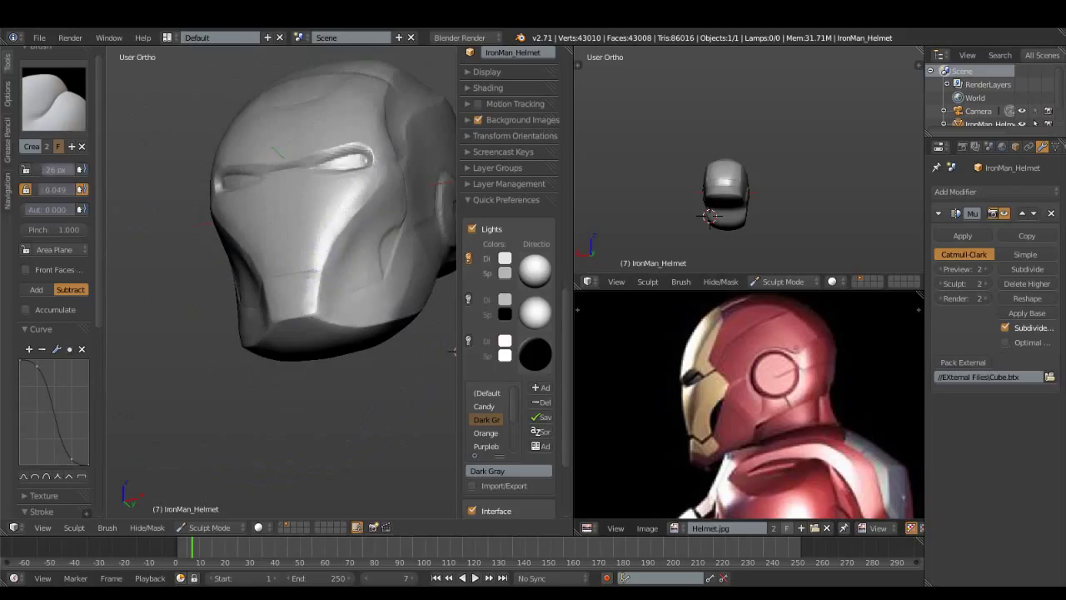
{"action": "left_click", "coordinate": [57, 475]}
Pinch the helmet's lower edge in Front view with a 25 px Pinch brush
{"action": "left_click", "coordinate": [53, 98]}
{"action": "left_click", "coordinate": [255, 227]}
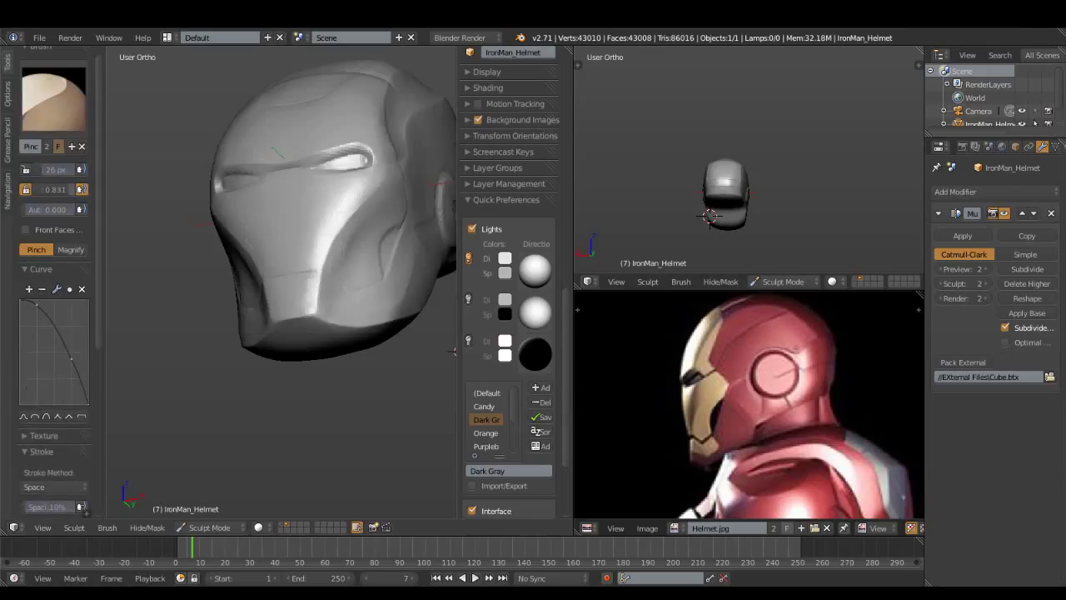
{"action": "key", "text": "f"}
{"action": "left_click", "coordinate": [333, 226]}
{"action": "key", "text": "KP_1"}
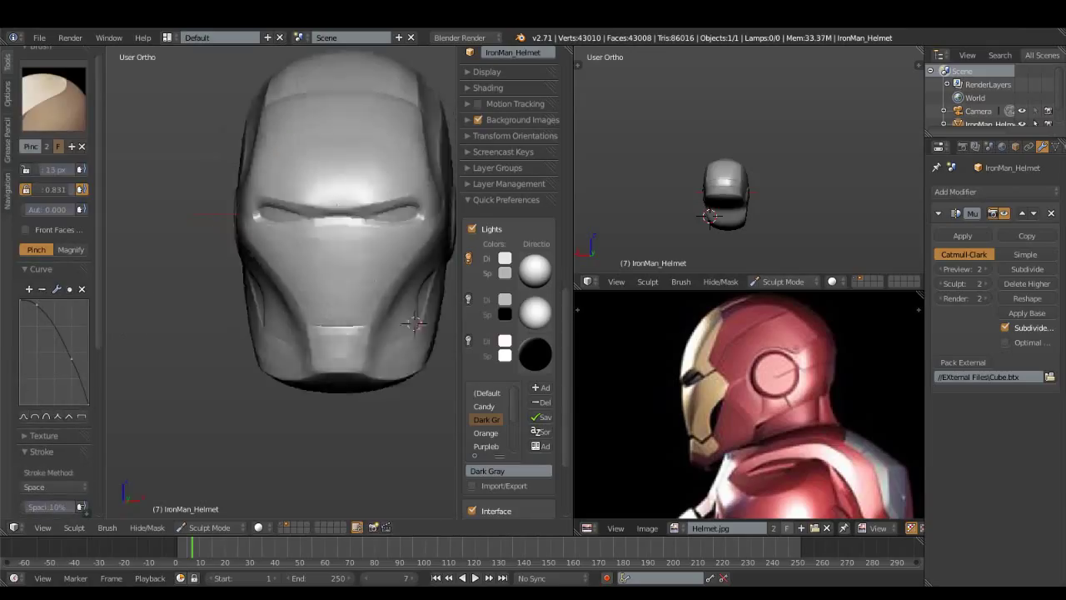
{"action": "left_click_drag", "start_coordinate": [317, 372], "coordinate": [356, 385]}
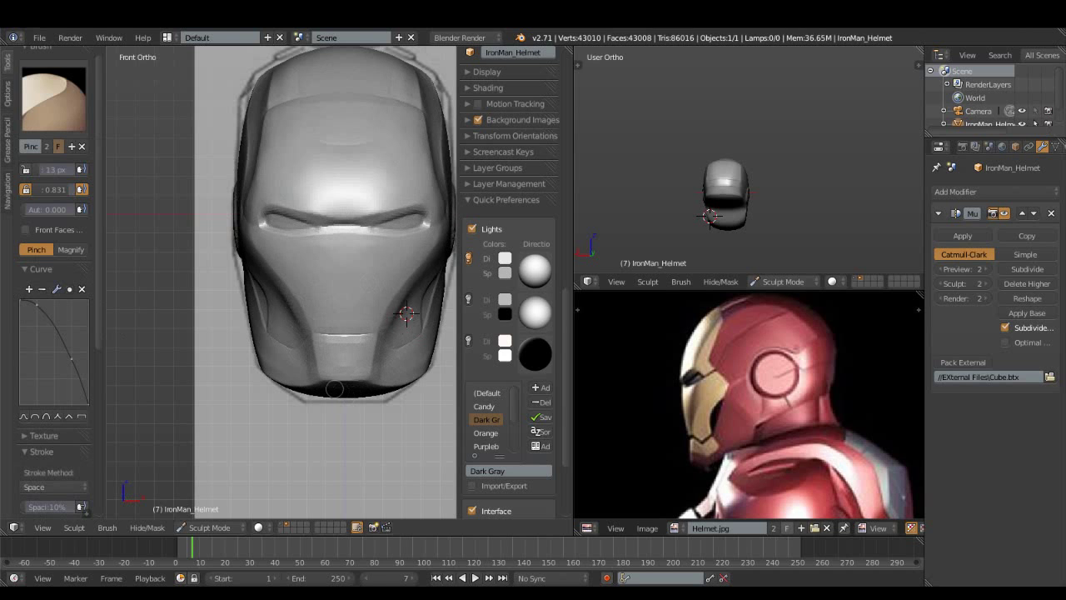
{"action": "left_click", "coordinate": [54, 100]}
Flatten the helmet's lower centre and left cheek with a 25 px Flatten brush
{"action": "left_click", "coordinate": [369, 171]}
{"action": "key", "text": "f"}
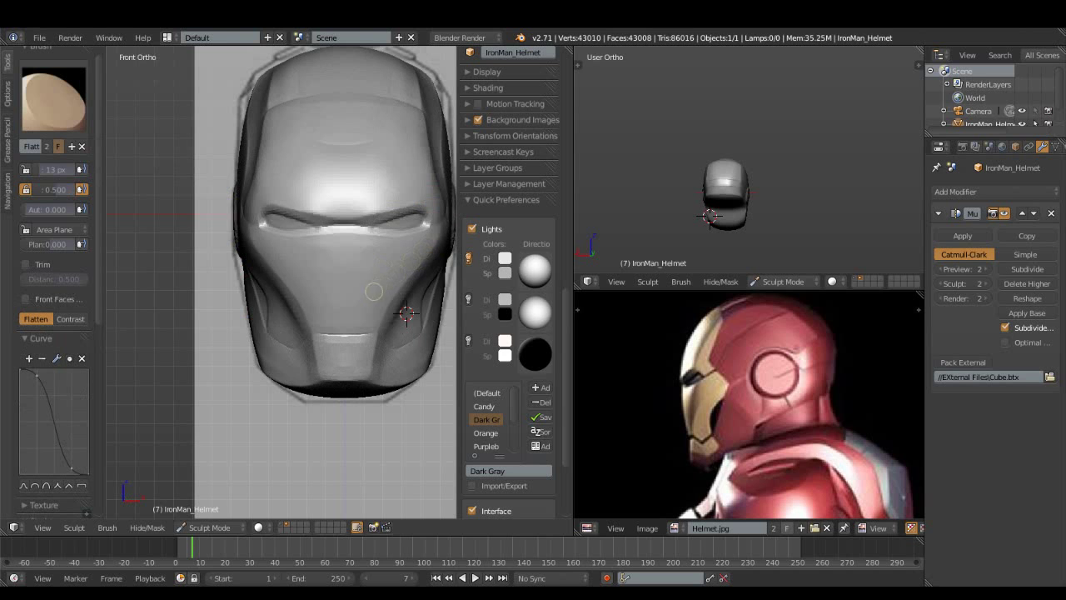
{"action": "left_click", "coordinate": [364, 304]}
{"action": "left_click_drag", "start_coordinate": [356, 351], "coordinate": [347, 373]}
{"action": "scroll", "coordinate": [278, 321], "scroll_direction": "up", "scroll_amount": 4}
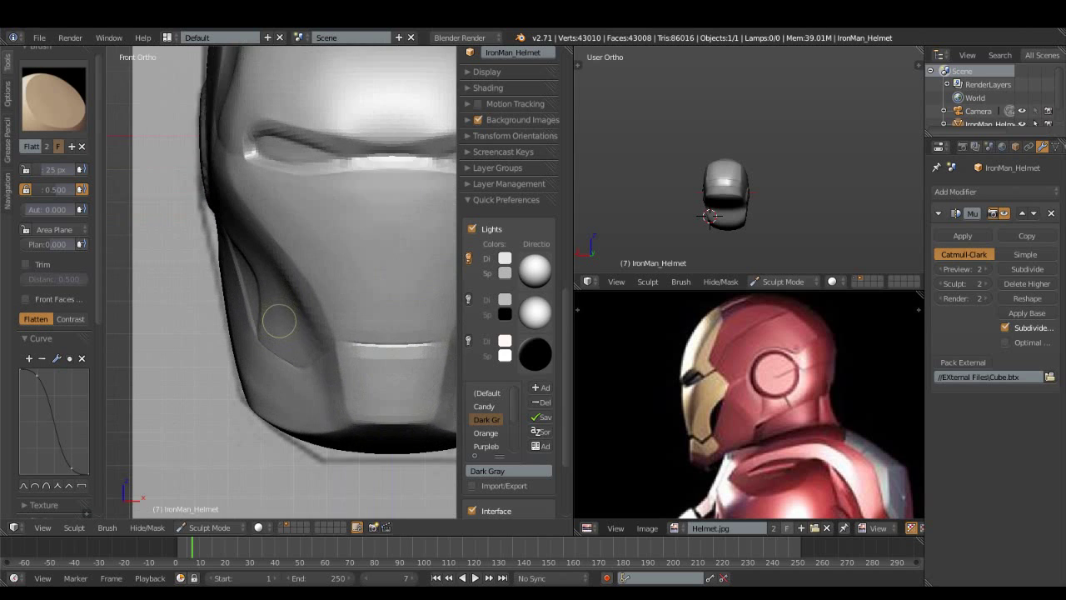
{"action": "scroll", "coordinate": [303, 244], "scroll_direction": "down", "scroll_amount": 1}
Set the Pinch brush to 15 px, then switch to Crease and raise its strength to 0.656
{"action": "left_click", "coordinate": [54, 100]}
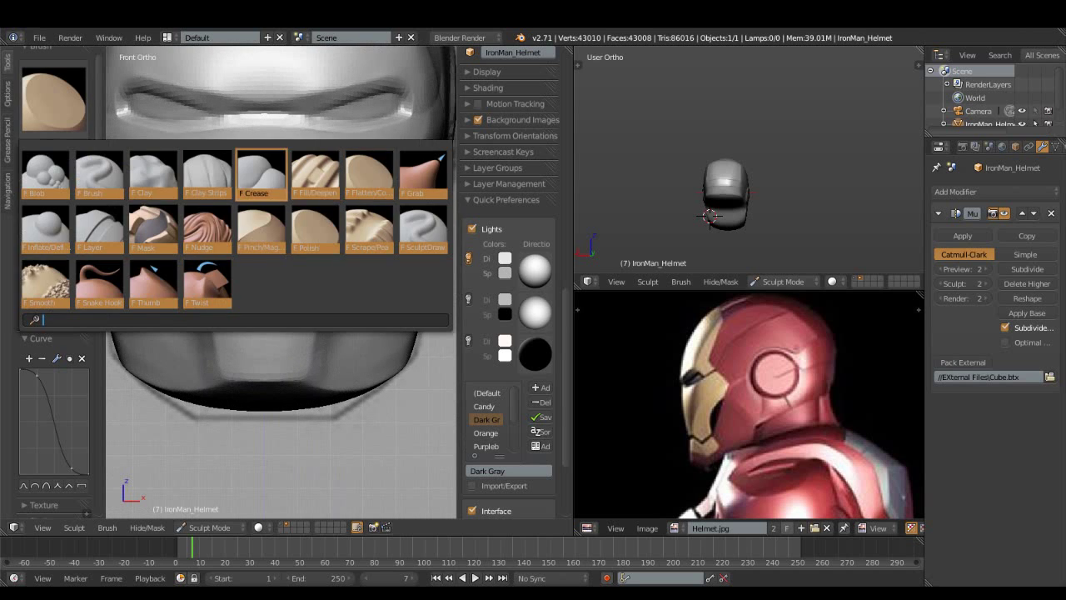
{"action": "left_click", "coordinate": [262, 175]}
{"action": "left_click", "coordinate": [54, 100]}
{"action": "left_click", "coordinate": [262, 229]}
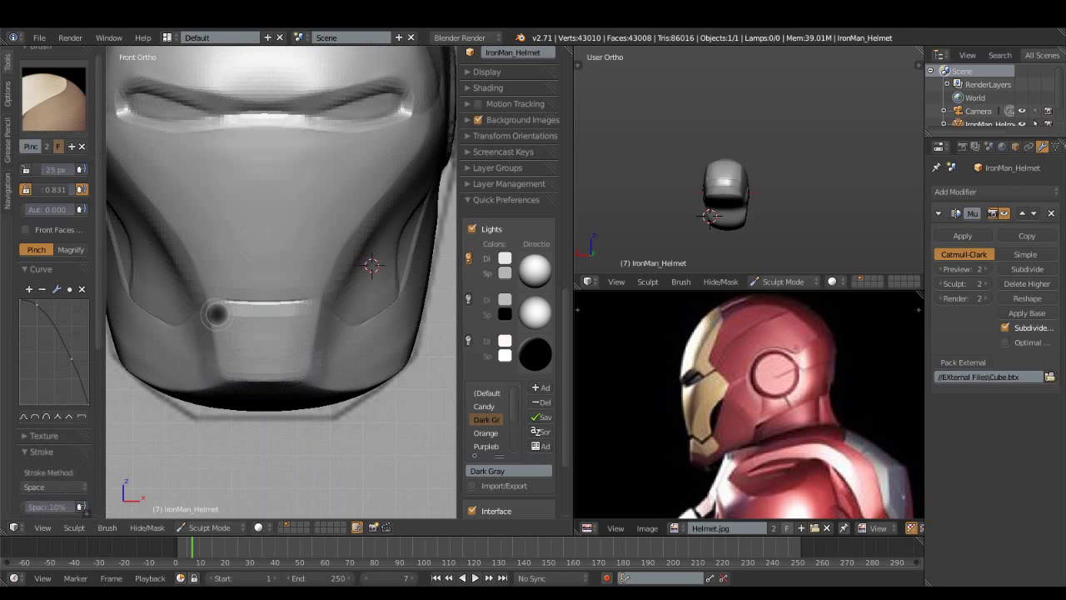
{"action": "left_click", "coordinate": [229, 289]}
{"action": "left_click", "coordinate": [54, 99]}
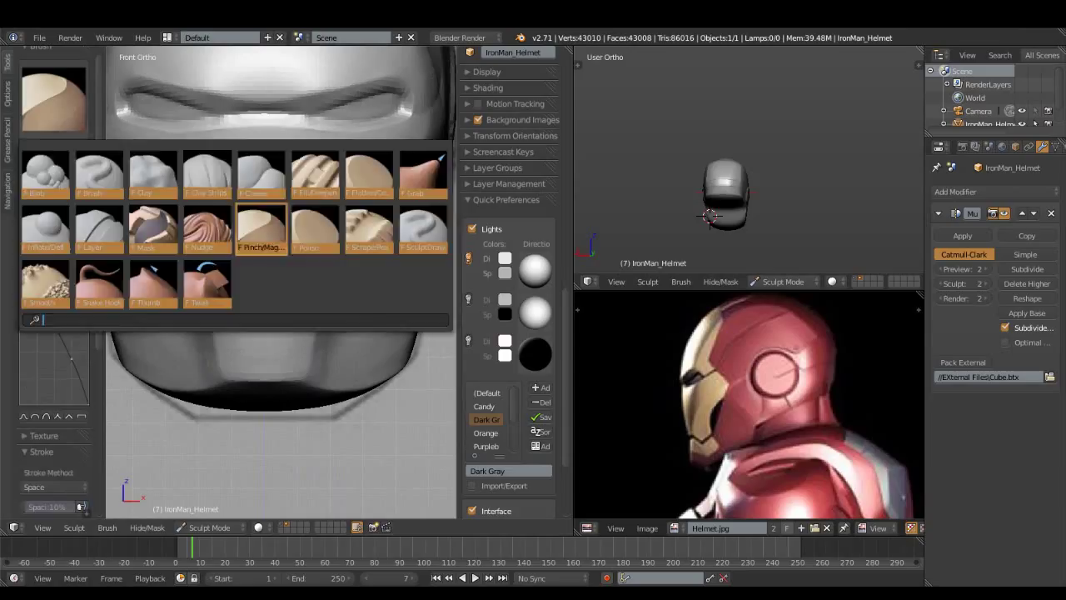
{"action": "left_click", "coordinate": [266, 171]}
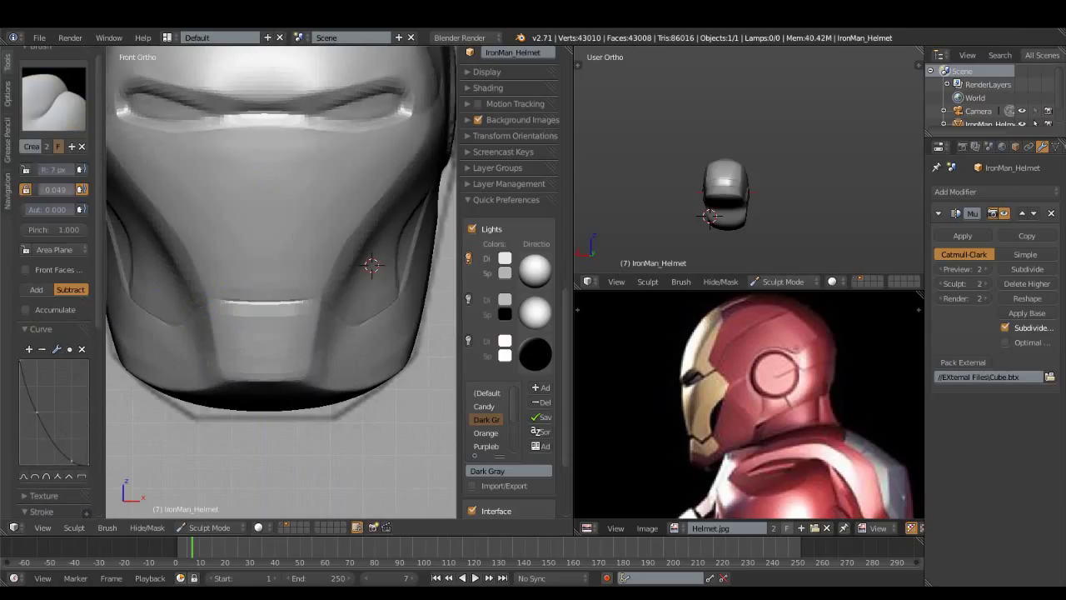
{"action": "left_click_drag", "start_coordinate": [53, 189], "coordinate": [70, 189]}
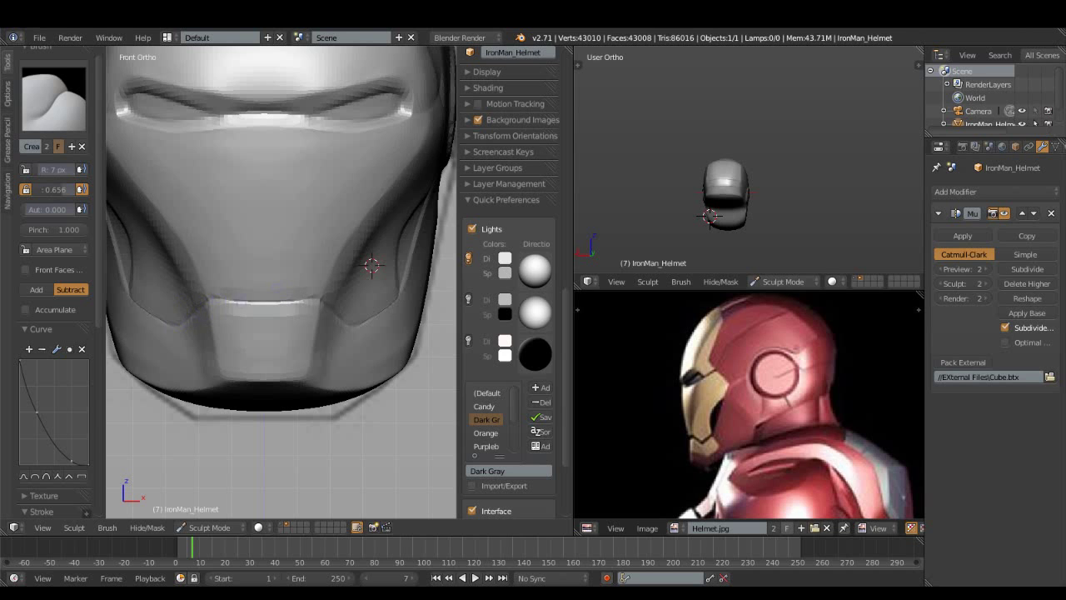
{"action": "left_click", "coordinate": [54, 99]}
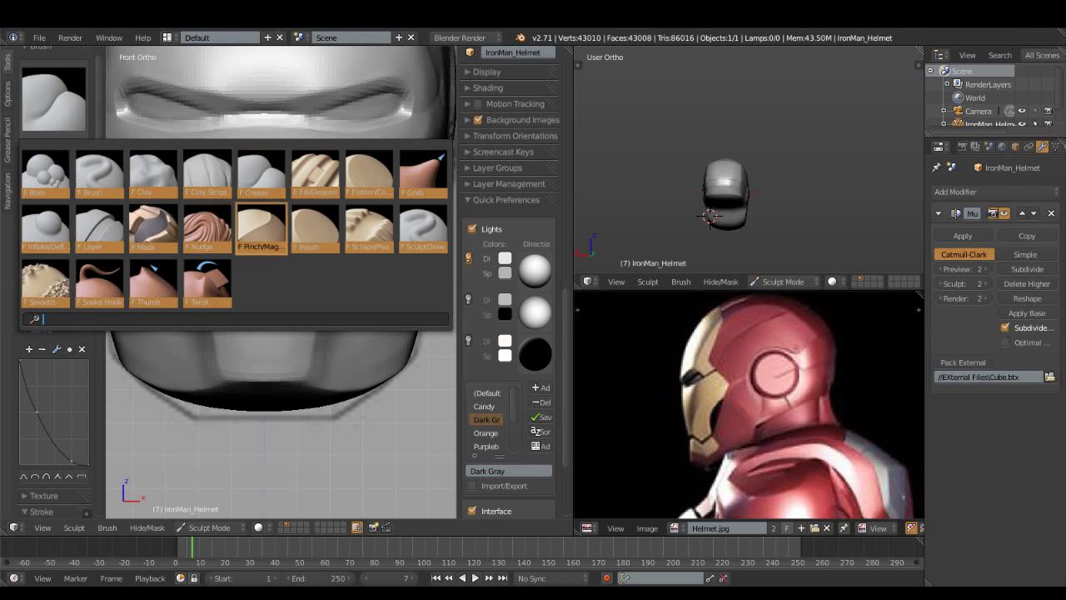
Pinch the faceplate's lower central band at full 1.000 strength
{"action": "left_click", "coordinate": [426, 226]}
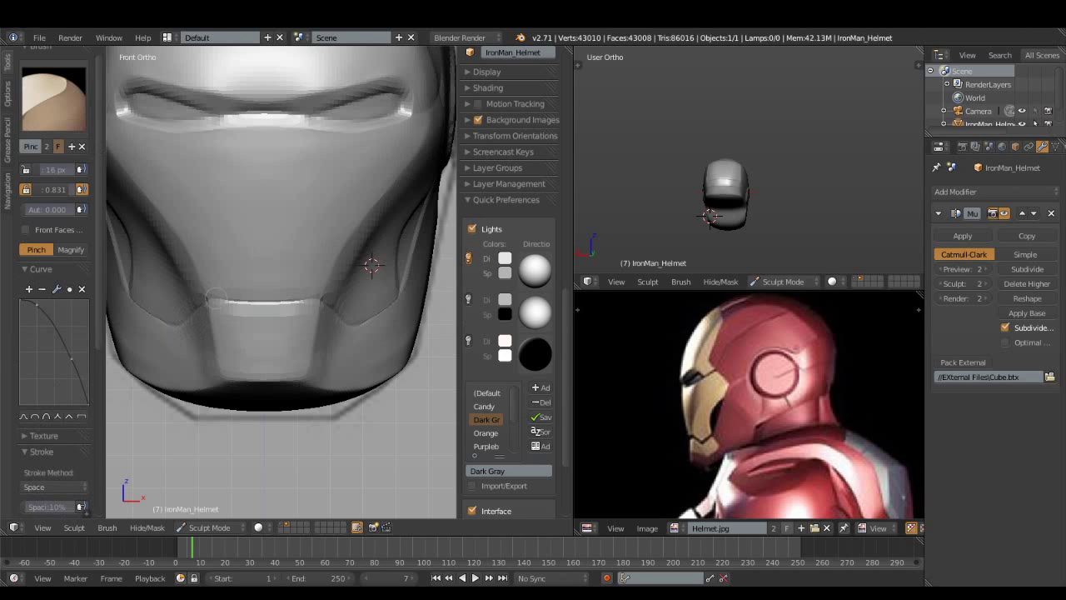
{"action": "left_click_drag", "start_coordinate": [53, 189], "coordinate": [92, 189]}
{"action": "left_click_drag", "start_coordinate": [180, 316], "coordinate": [320, 301]}
Flatten the helmet's lower front band, then shrink the Flatten brush from 64 px to 25 px
{"action": "left_click", "coordinate": [54, 98]}
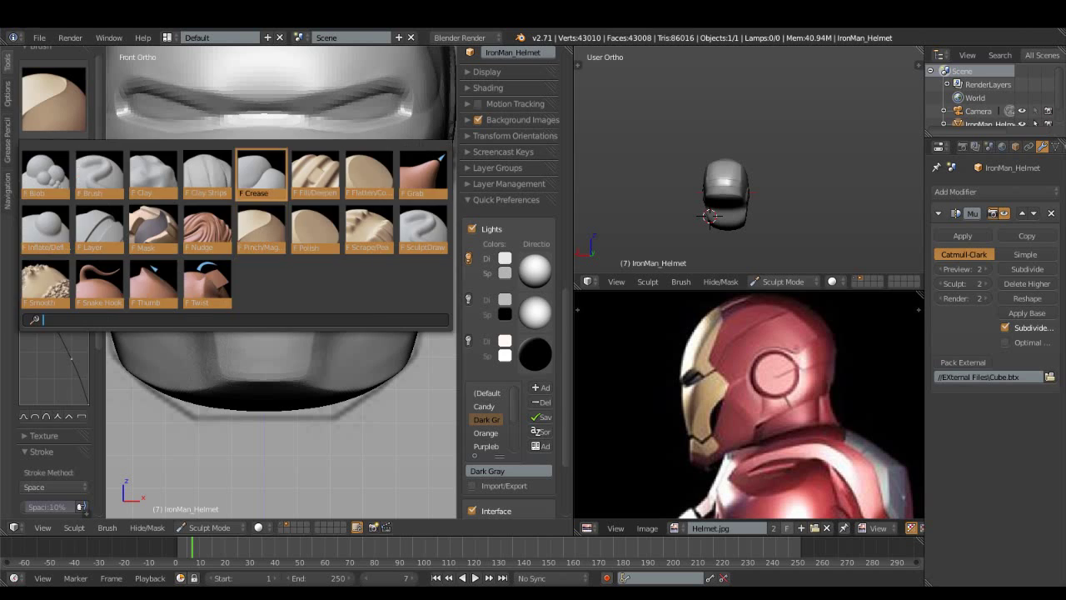
{"action": "left_click", "coordinate": [370, 174]}
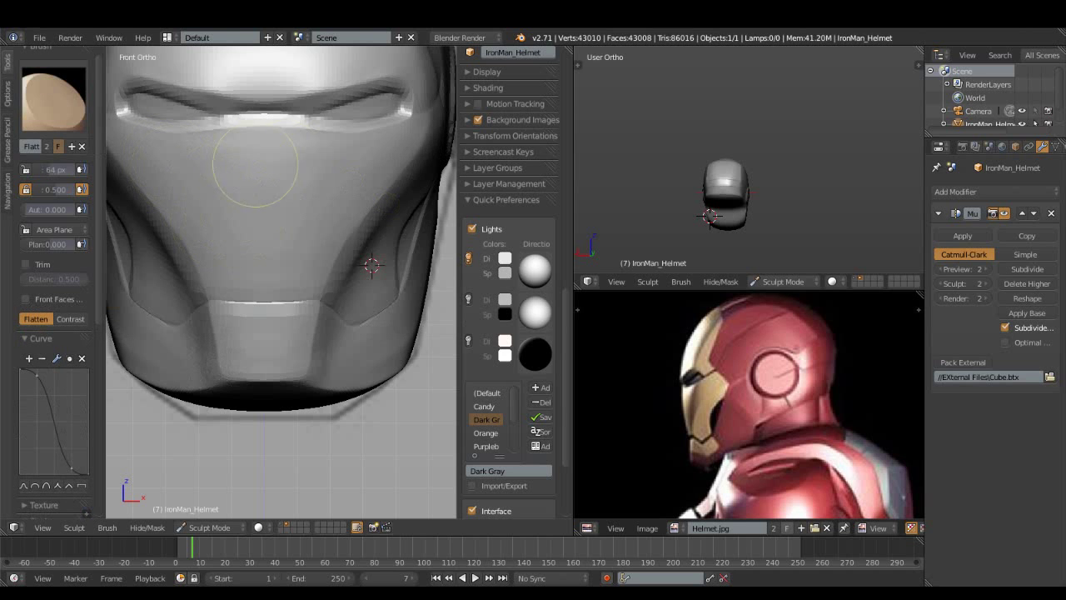
{"action": "left_click_drag", "start_coordinate": [208, 367], "coordinate": [382, 356]}
{"action": "key", "text": "f"}
{"action": "left_click", "coordinate": [350, 366]}
{"action": "scroll", "coordinate": [364, 361], "scroll_direction": "up", "scroll_amount": 3}
{"action": "mouse_move", "coordinate": [350, 366]}
{"action": "middle_mouse_down"}
{"action": "mouse_move", "coordinate": [364, 362]}
{"action": "mouse_move", "coordinate": [379, 379]}
{"action": "middle_mouse_up"}
{"action": "left_click", "coordinate": [53, 99]}
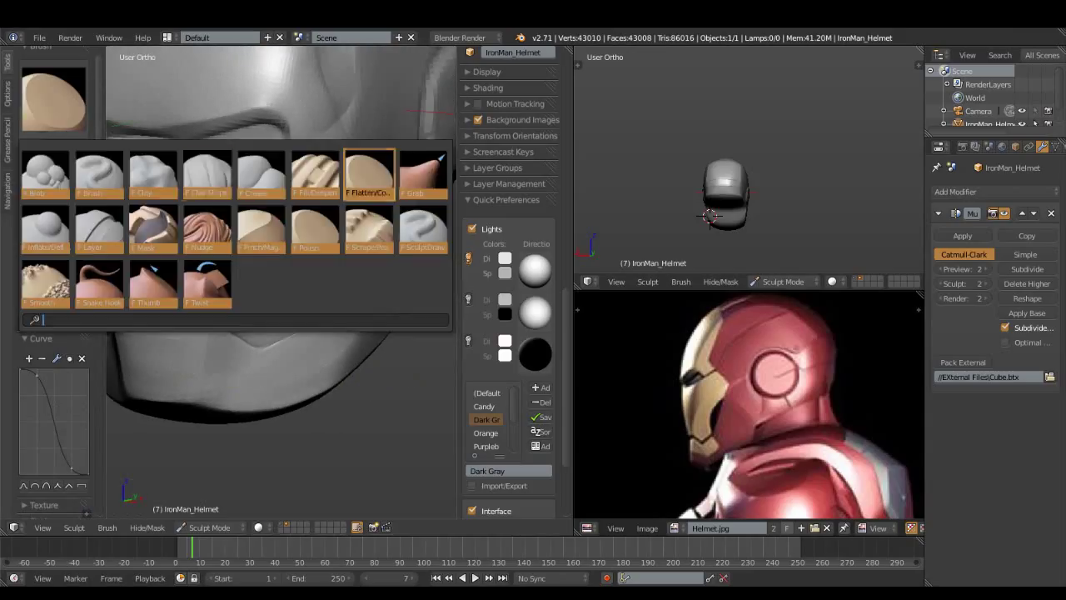
Set the Crease brush to strength 0.156 and survey the whole helmet front from Front Ortho
{"action": "left_click", "coordinate": [207, 174]}
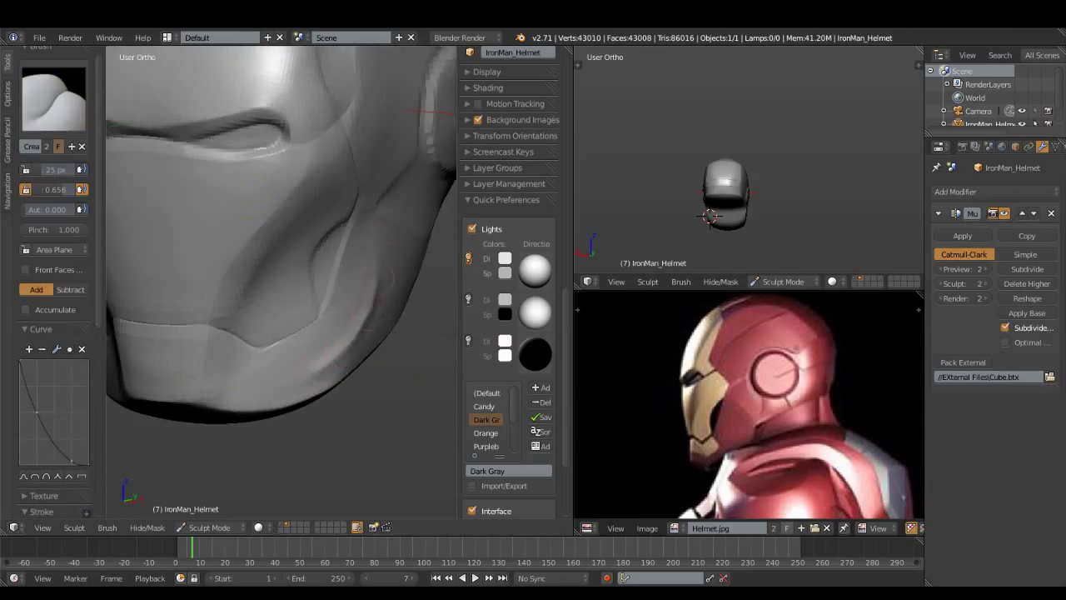
{"action": "left_click_drag", "start_coordinate": [67, 189], "coordinate": [46, 189]}
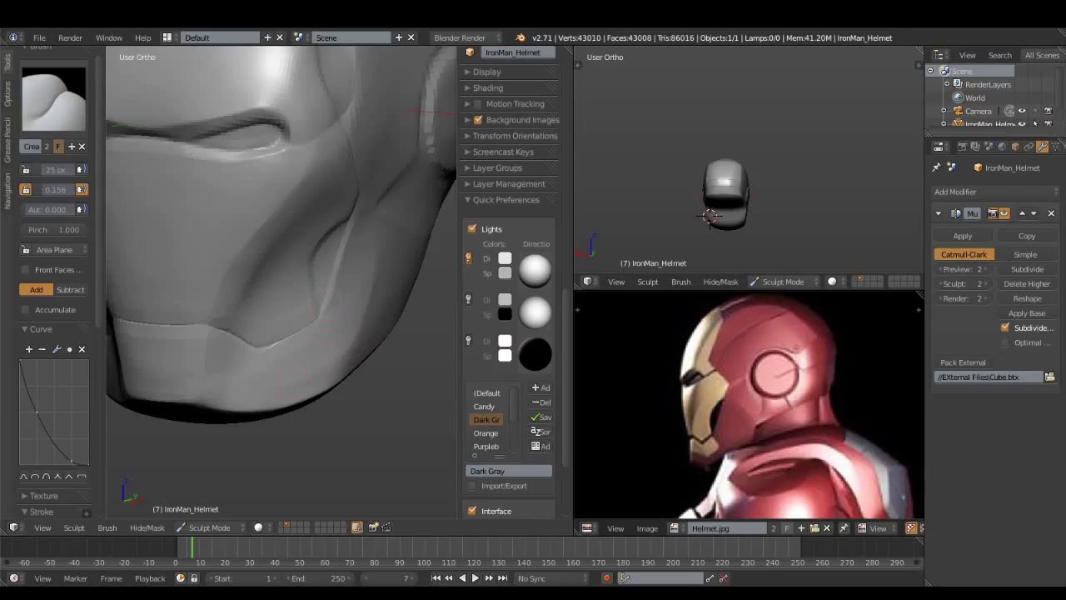
{"action": "key", "text": "KP_1"}
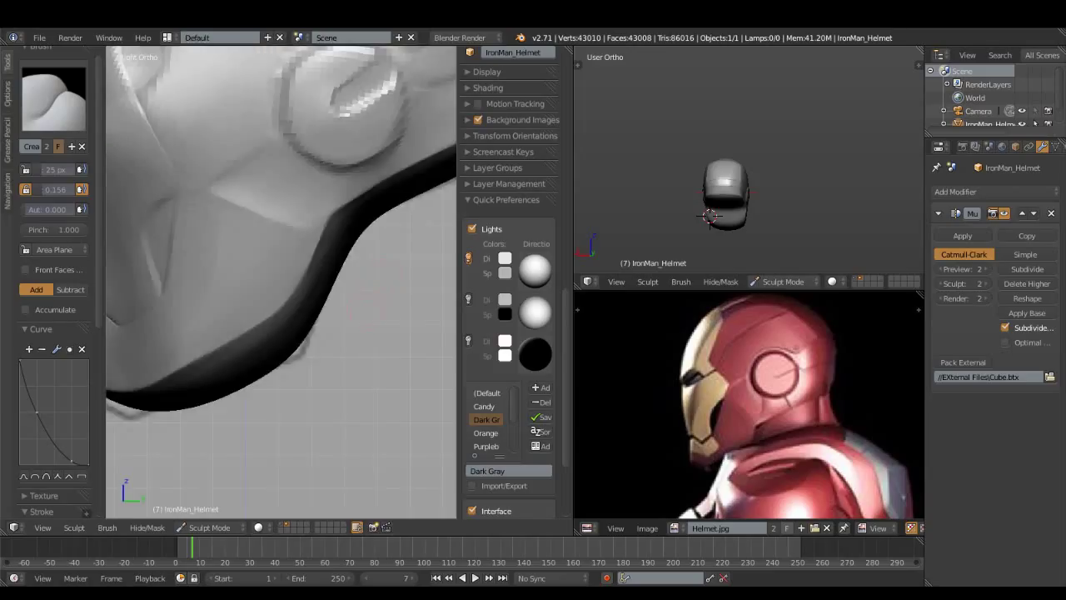
{"action": "scroll", "coordinate": [372, 264], "scroll_direction": "up", "scroll_amount": 2}
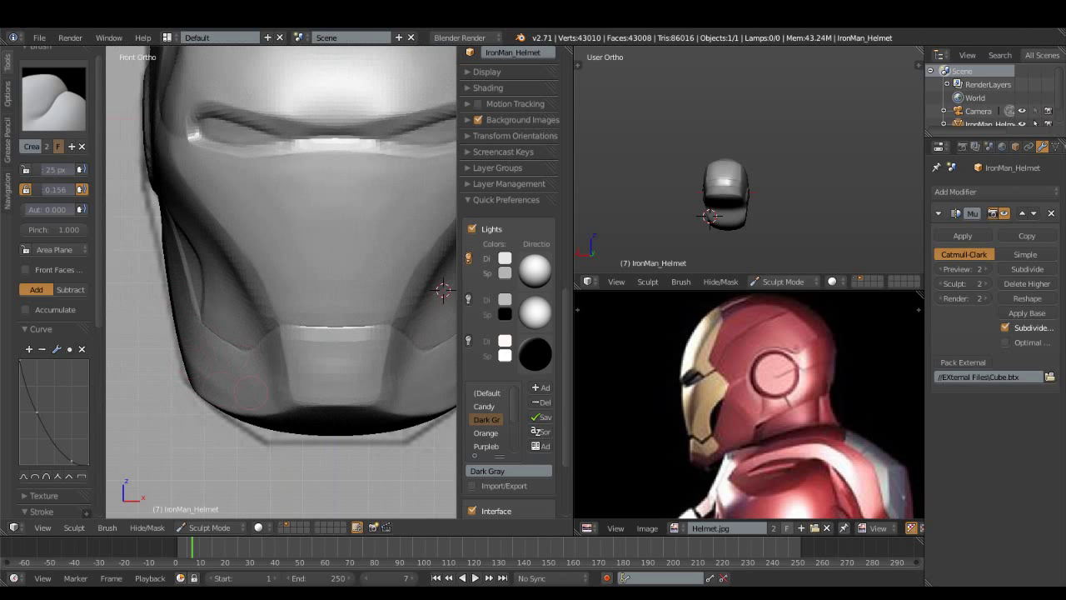
{"action": "middle_click_drag", "start_coordinate": [266, 396], "coordinate": [137, 396], "text": "shift"}
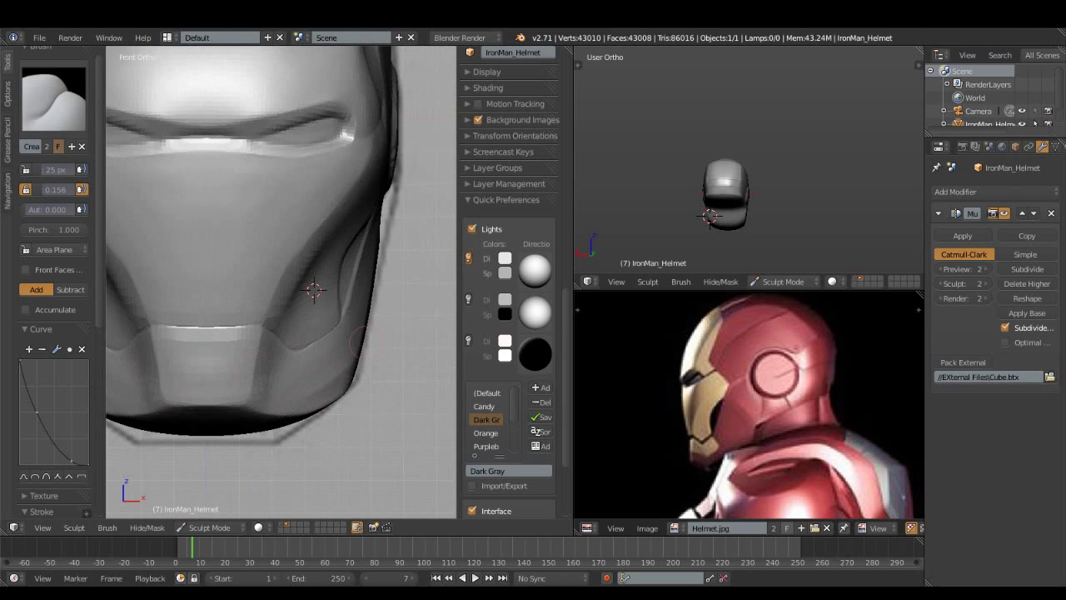
{"action": "mouse_move", "coordinate": [347, 365]}
{"action": "middle_mouse_down"}
{"action": "mouse_move", "coordinate": [286, 331]}
{"action": "mouse_move", "coordinate": [305, 317]}
{"action": "middle_mouse_up"}
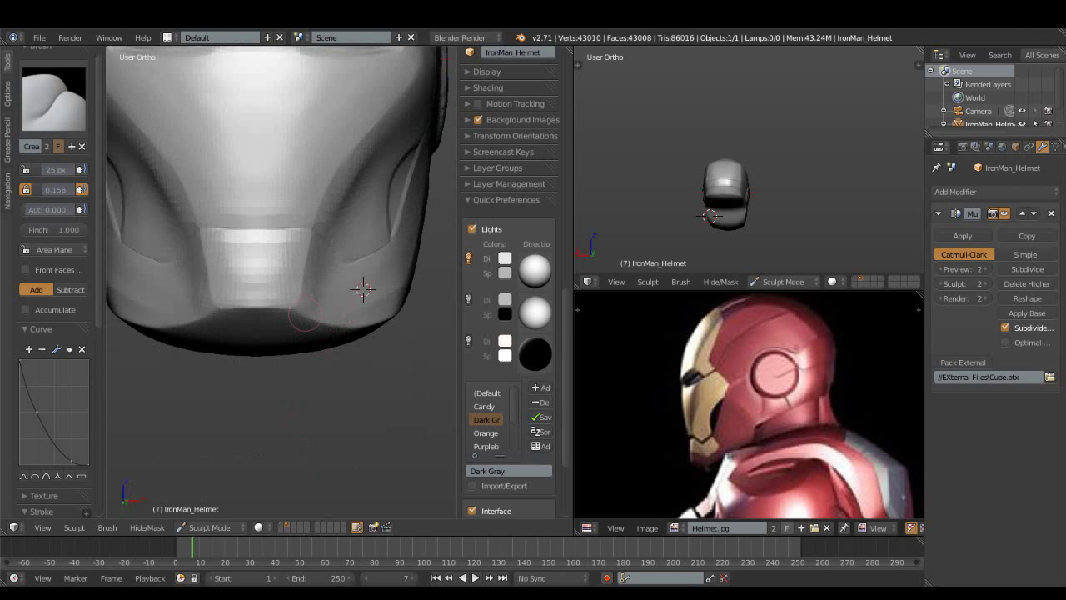
{"action": "scroll", "coordinate": [305, 315], "scroll_direction": "down", "scroll_amount": 3}
{"action": "middle_click_drag", "start_coordinate": [304, 315], "coordinate": [348, 318]}
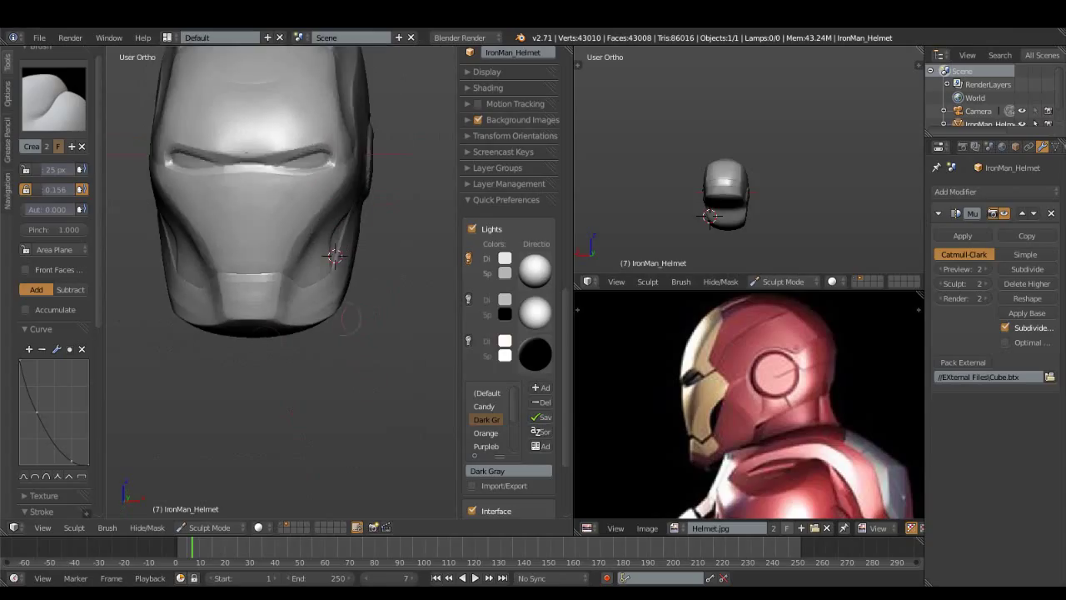
{"action": "middle_click_drag", "start_coordinate": [324, 461], "coordinate": [271, 346]}
{"action": "scroll", "coordinate": [283, 358], "scroll_direction": "down", "scroll_amount": 2}
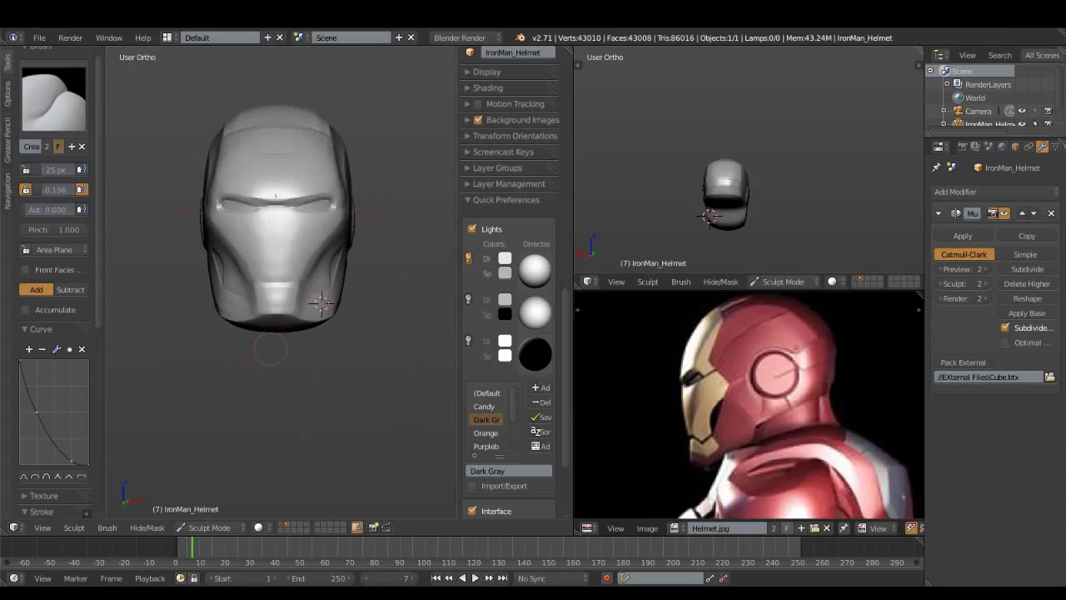